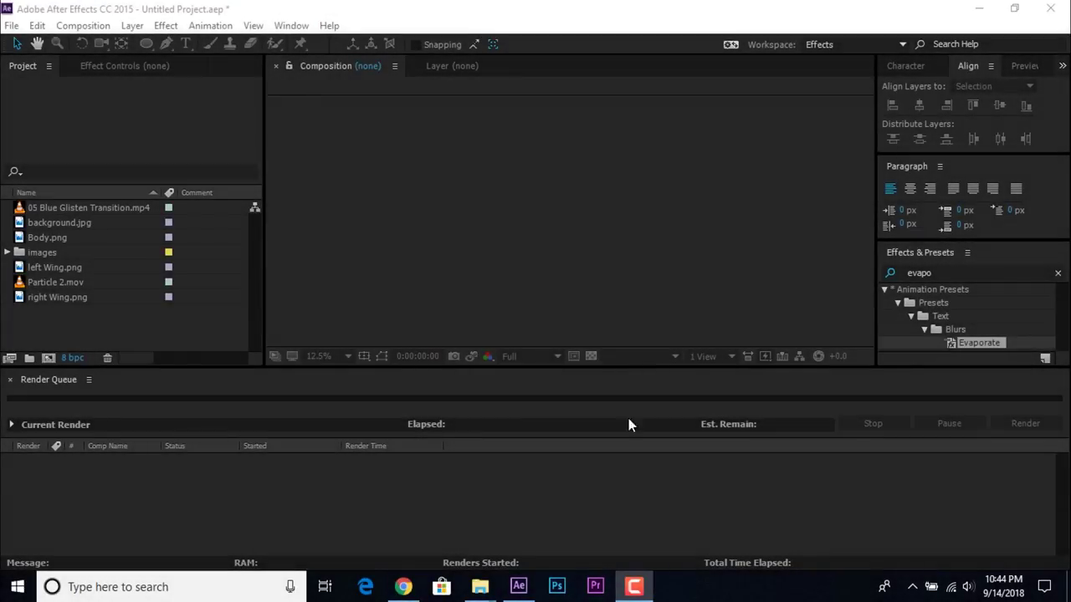
- Create a composition named "rectangle frame", 1000 px wide and 600 px high
{"action": "left_click", "coordinate": [49, 358]}
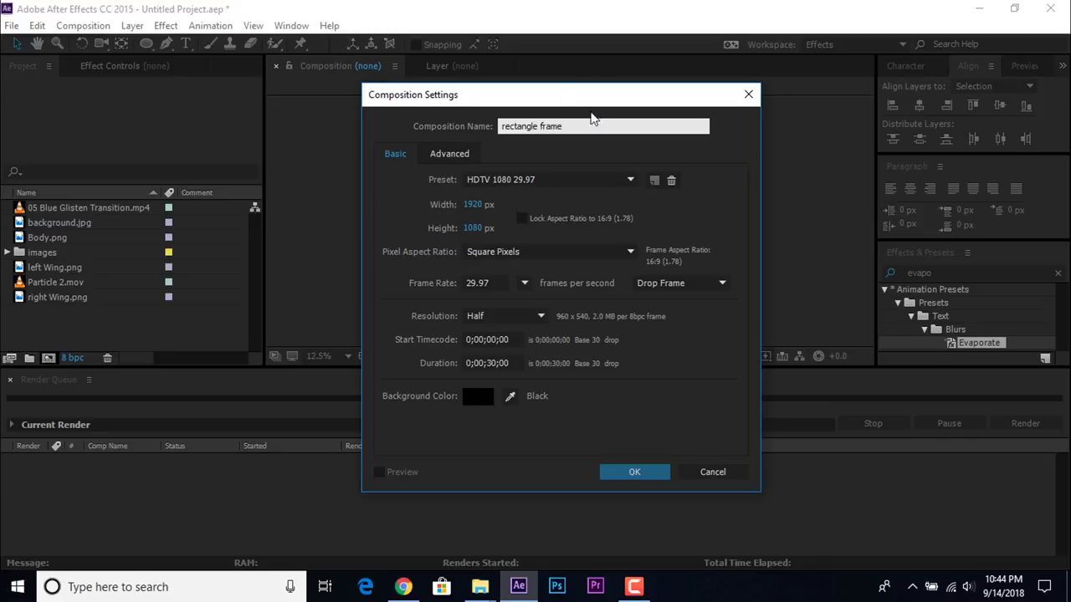
{"action": "left_click", "coordinate": [472, 205]}
{"action": "type", "text": "1000"}
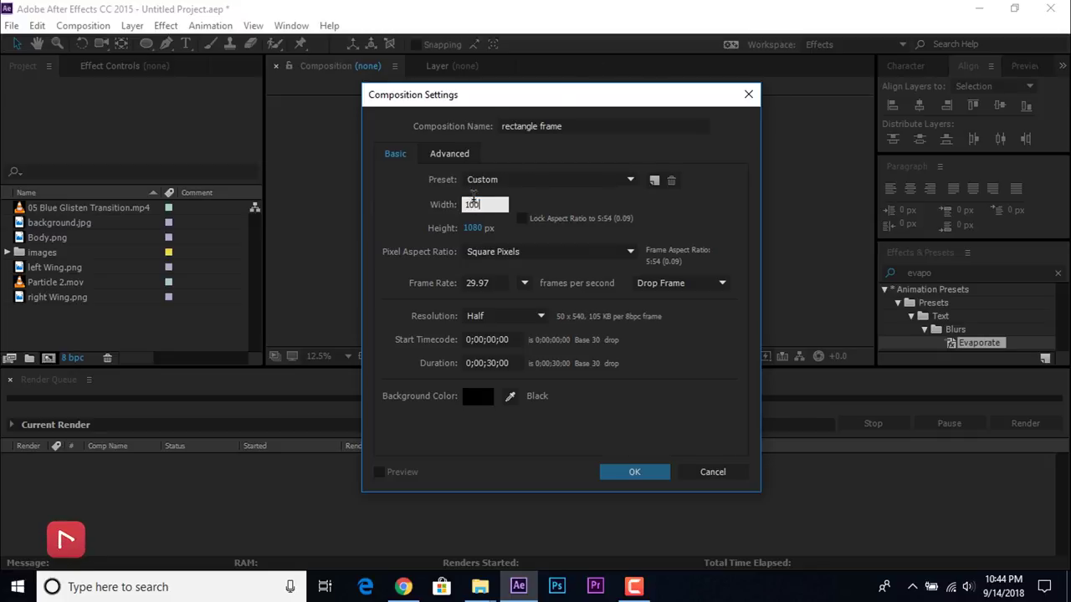
{"action": "left_click", "coordinate": [473, 227]}
{"action": "type", "text": "600"}
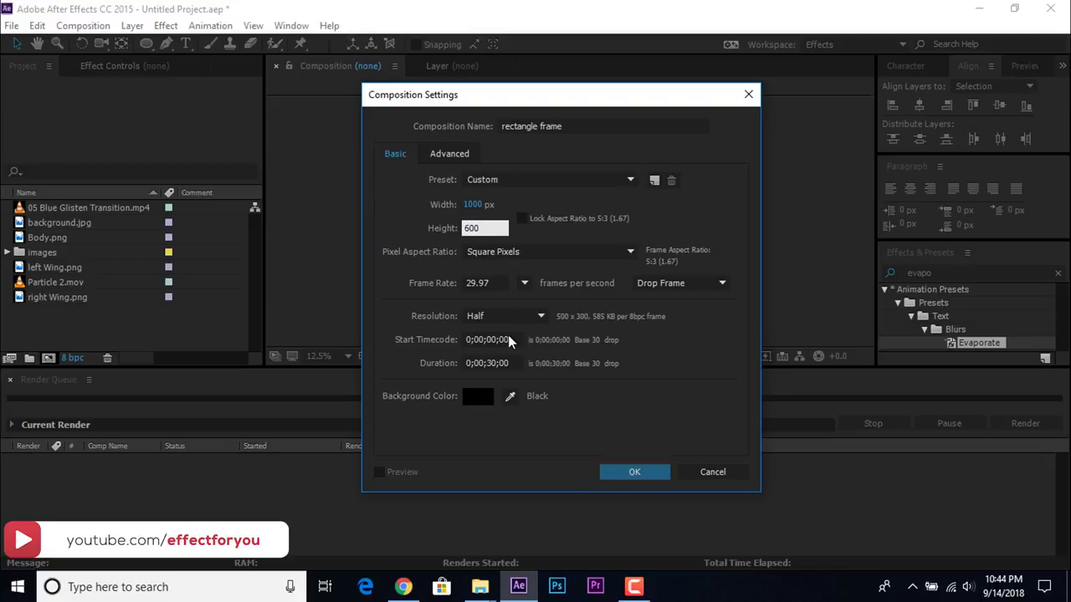
{"action": "left_click", "coordinate": [641, 473]}
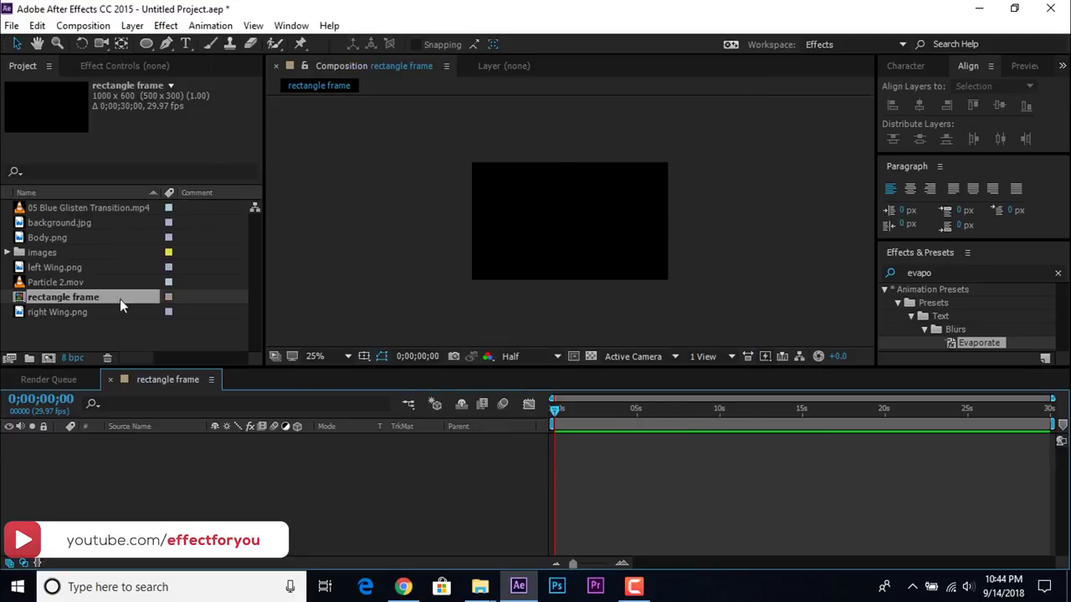
- Add a white rectangle shape layer that fills the whole composition using the Rectangle tool
{"action": "left_click_drag", "start_coordinate": [147, 43], "coordinate": [217, 51]}
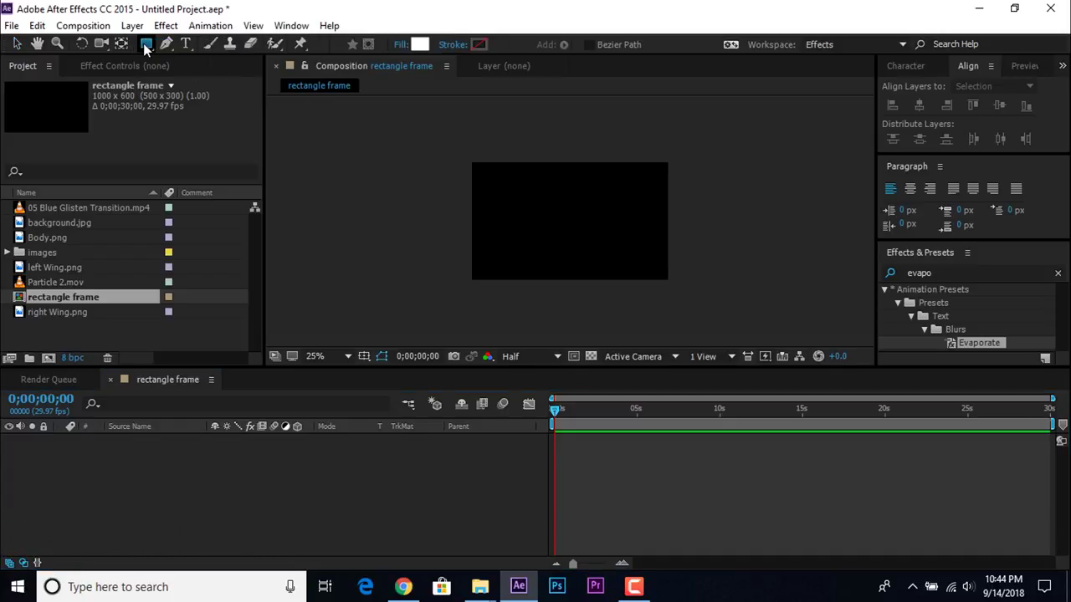
{"action": "double_click", "coordinate": [144, 45]}
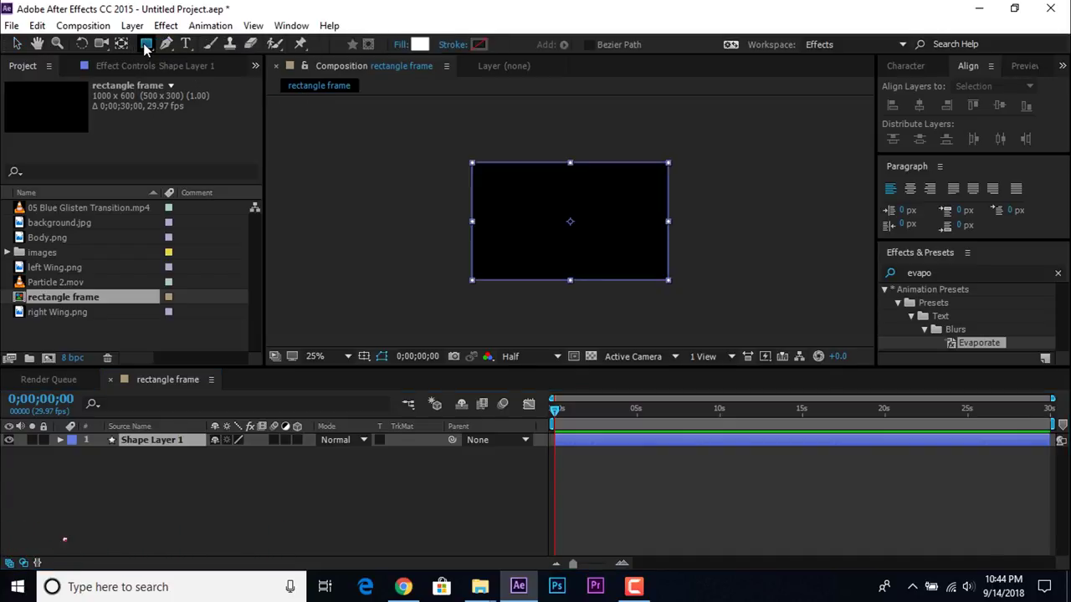
{"action": "left_click", "coordinate": [59, 440]}
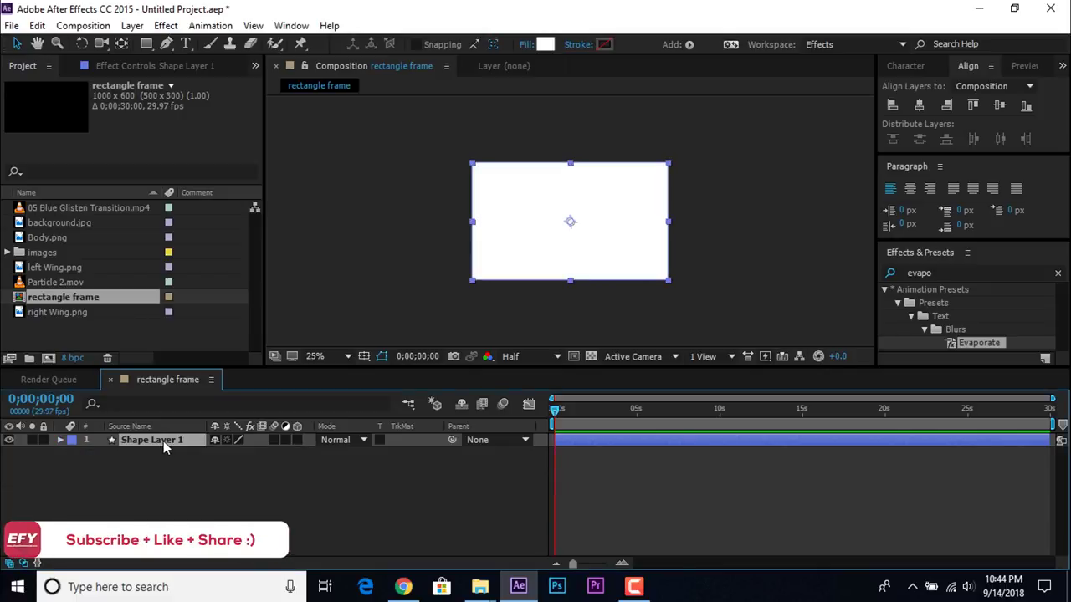
- Duplicate the rectangle layer and shrink the copy, leaving a thin border at the top and sides and a deeper one below
{"action": "key", "text": "ctrl+d"}
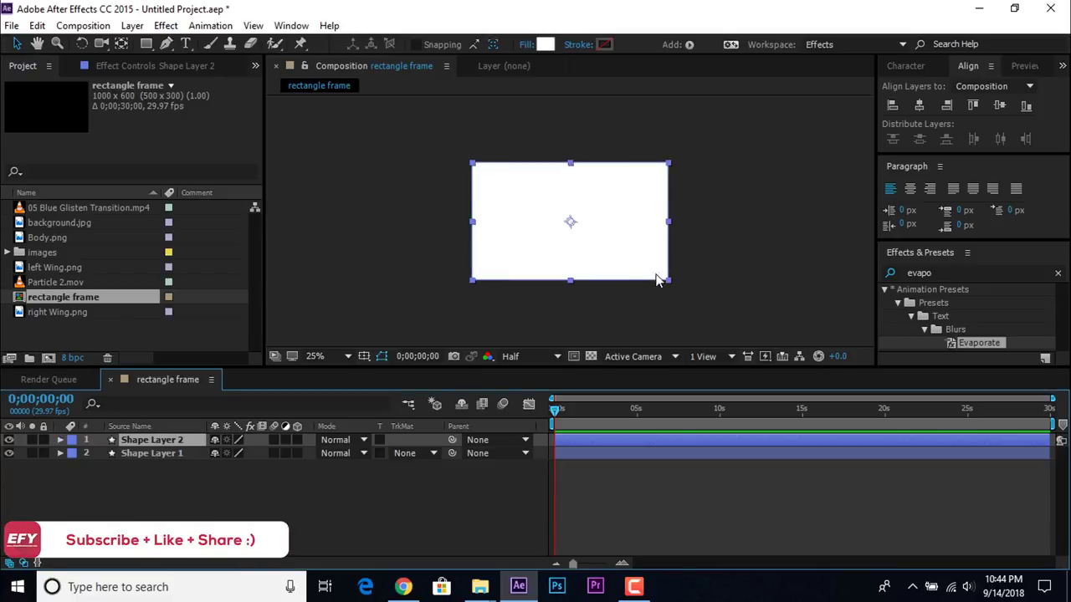
{"action": "key", "text": "period"}
{"action": "left_click_drag", "start_coordinate": [766, 223], "coordinate": [757, 222]}
{"action": "left_click_drag", "start_coordinate": [569, 343], "coordinate": [570, 318]}
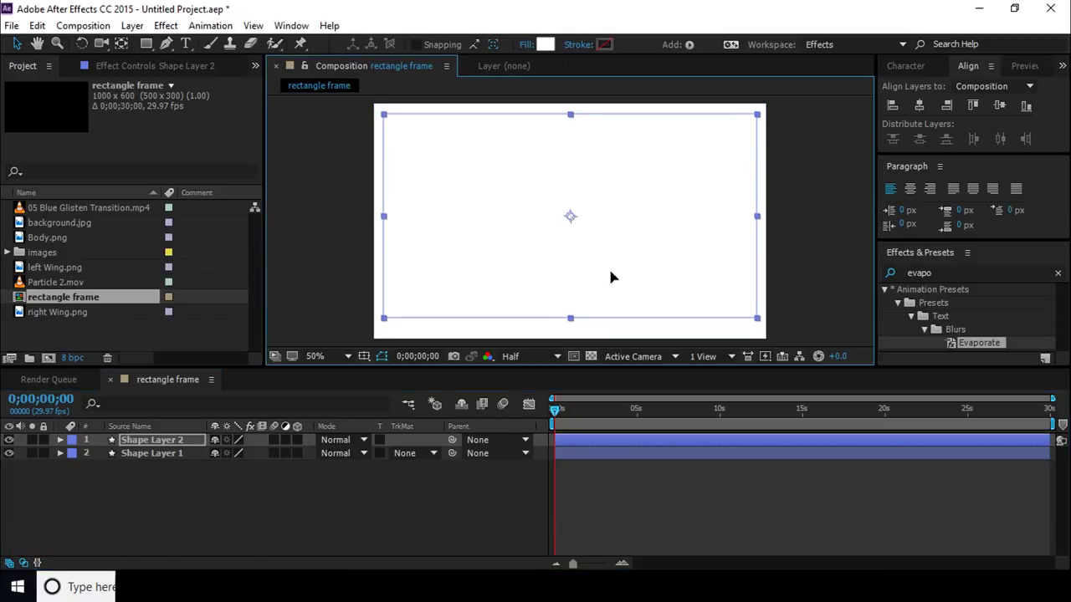
{"action": "key", "text": "comma"}
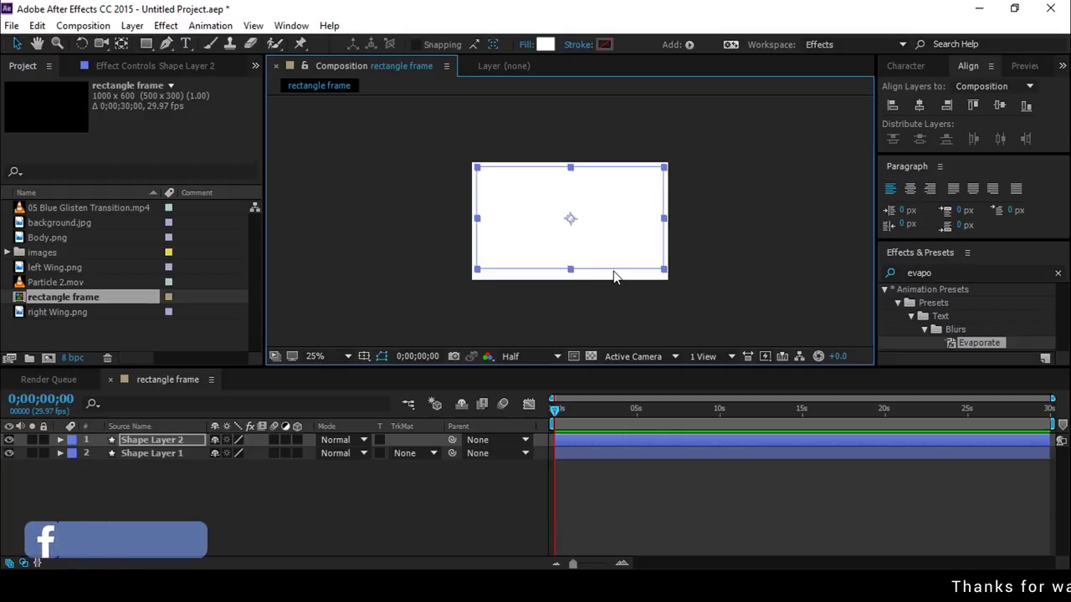
- Set the track matte of Shape Layer 1 to Alpha Inverted Matte "Shape Layer 2" to cut out the frame
{"action": "left_click", "coordinate": [160, 454]}
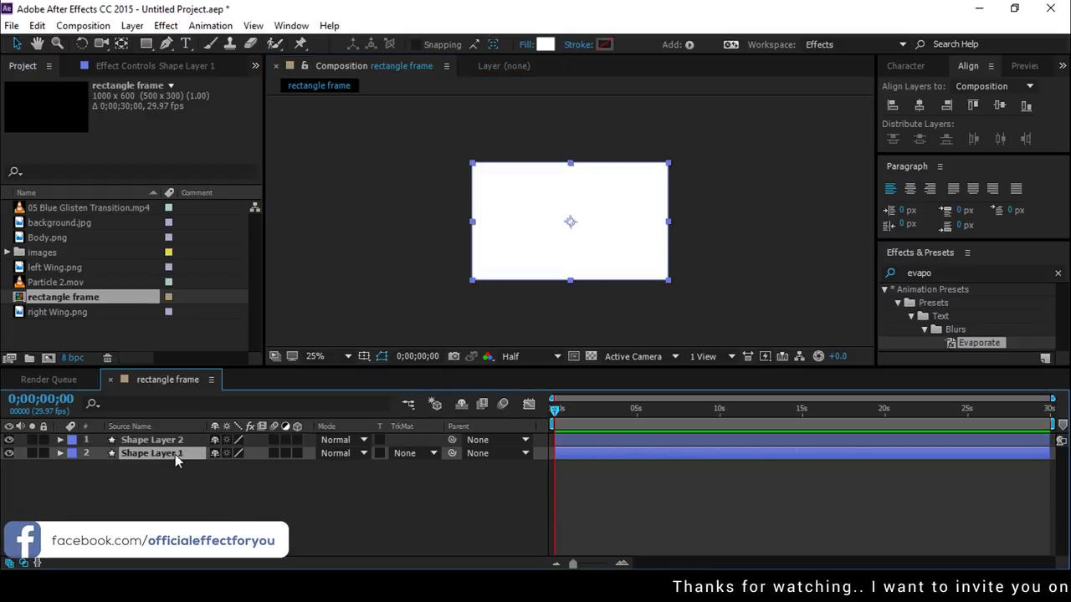
{"action": "left_click", "coordinate": [426, 453]}
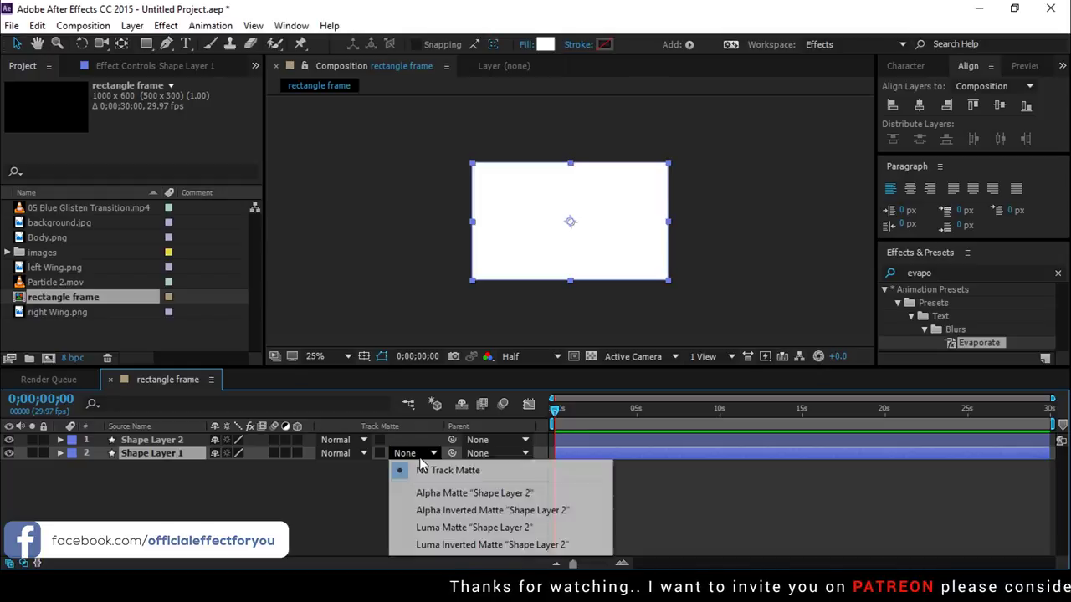
{"action": "left_click", "coordinate": [537, 510]}
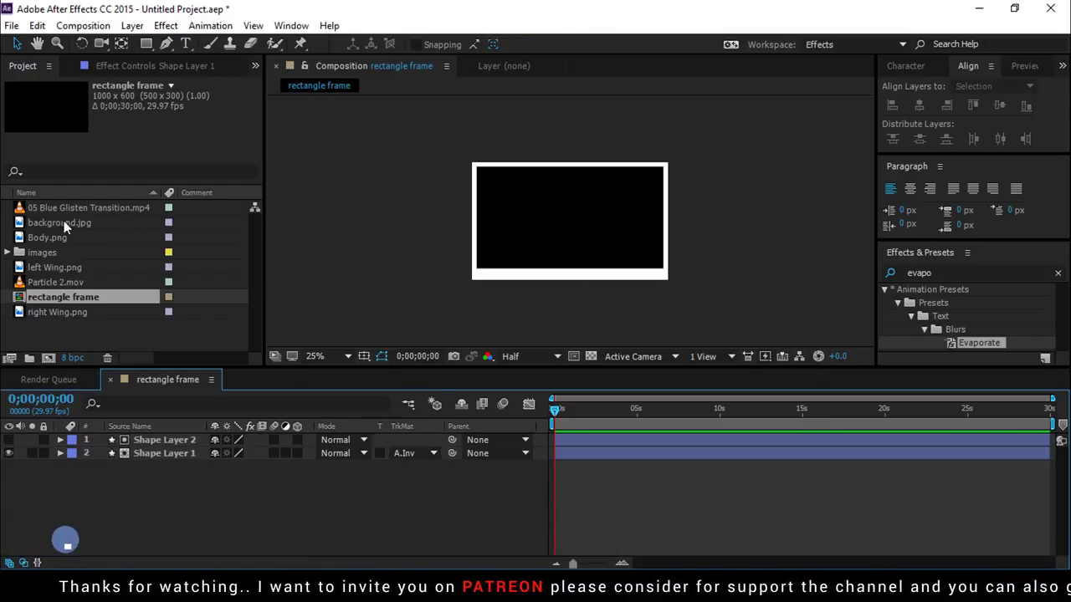
- Place 01.jpg from the images folder beneath the shape layers and scale it to 17.9% to fit the frame
{"action": "left_click", "coordinate": [8, 252]}
{"action": "left_click", "coordinate": [68, 268]}
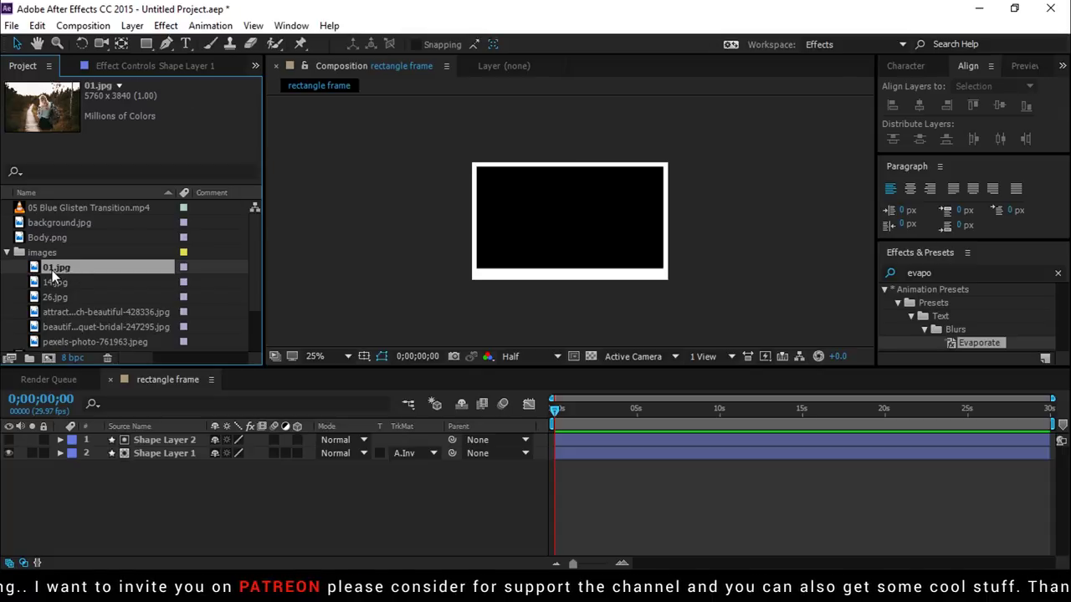
{"action": "left_click_drag", "start_coordinate": [52, 272], "coordinate": [181, 498]}
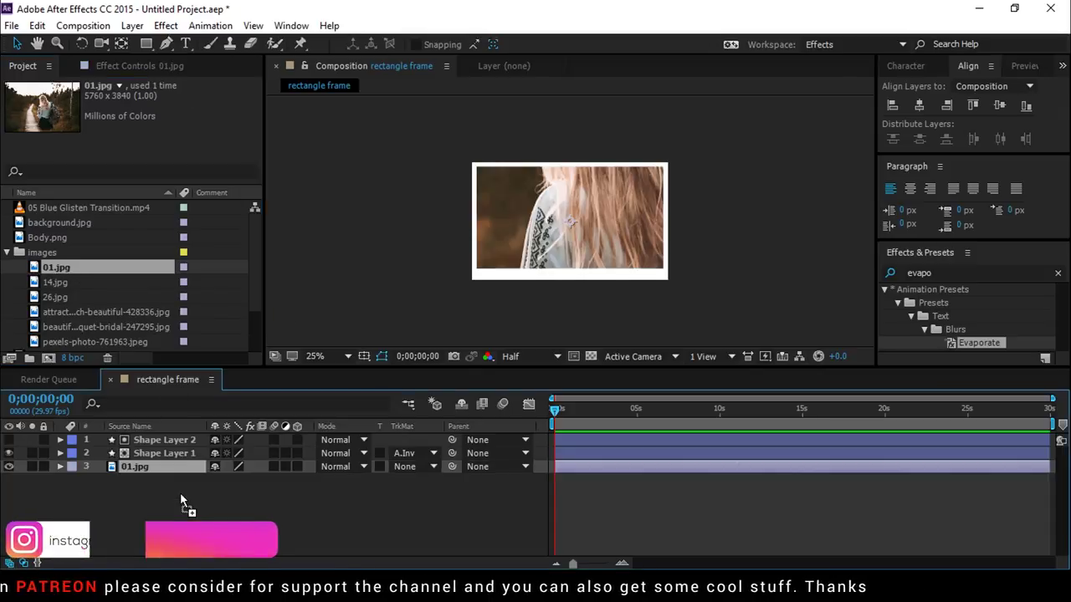
{"action": "key", "text": "s"}
{"action": "left_click_drag", "start_coordinate": [255, 479], "coordinate": [230, 480]}
{"action": "left_click", "coordinate": [611, 272]}
{"action": "left_click", "coordinate": [389, 527]}
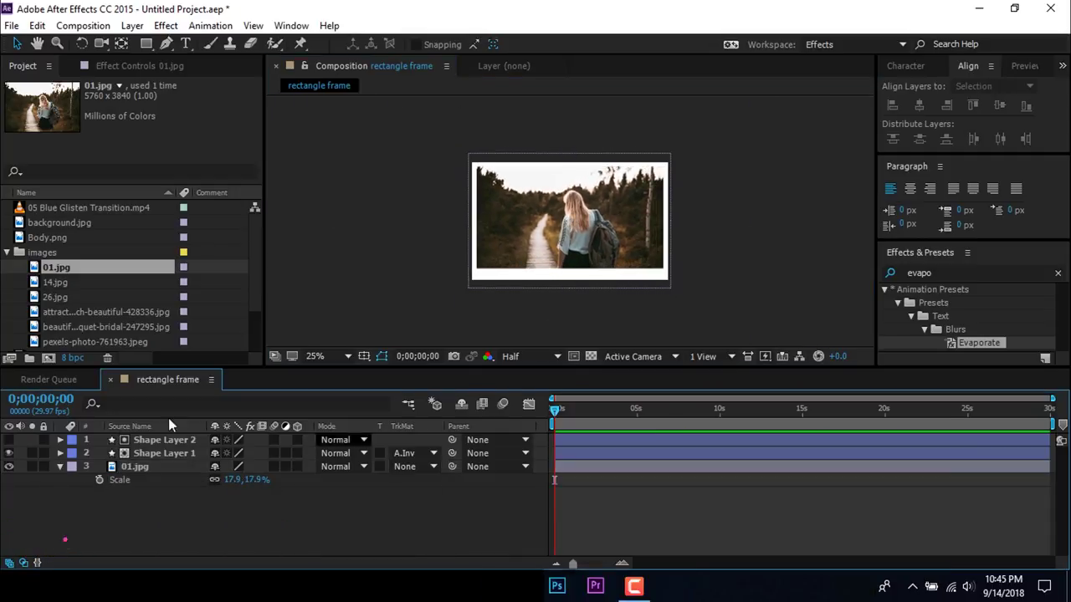
{"action": "left_click", "coordinate": [61, 466]}
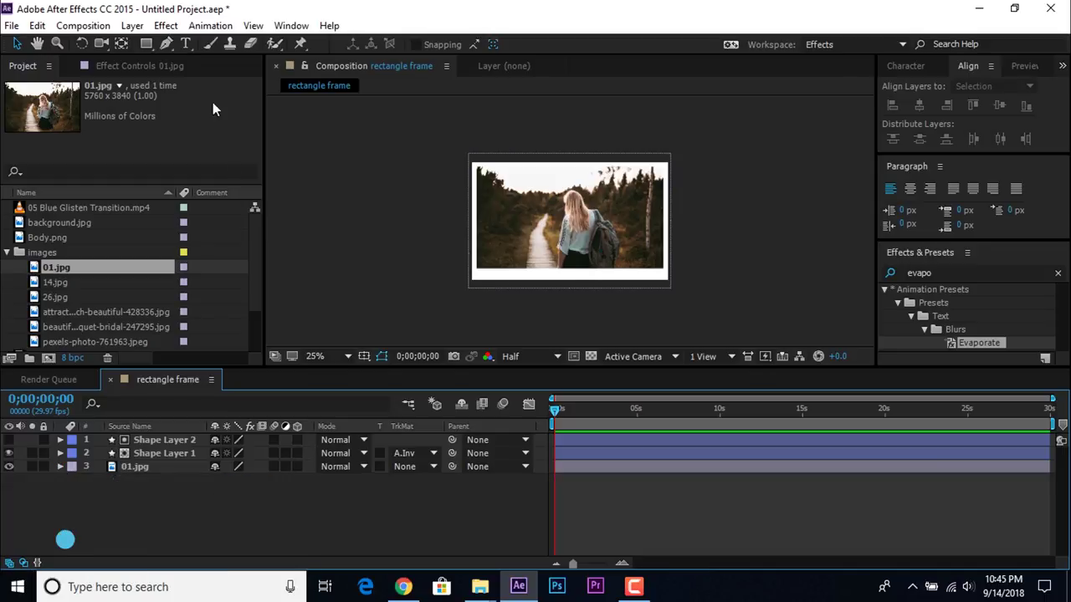
- Add the text "welcome" in the frame's deep bottom border
{"action": "left_click", "coordinate": [185, 43]}
{"action": "scroll", "coordinate": [630, 292], "scroll_direction": "up", "scroll_amount": 2}
{"action": "key", "text": "space"}
{"action": "left_click_drag", "start_coordinate": [617, 248], "coordinate": [616, 204]}
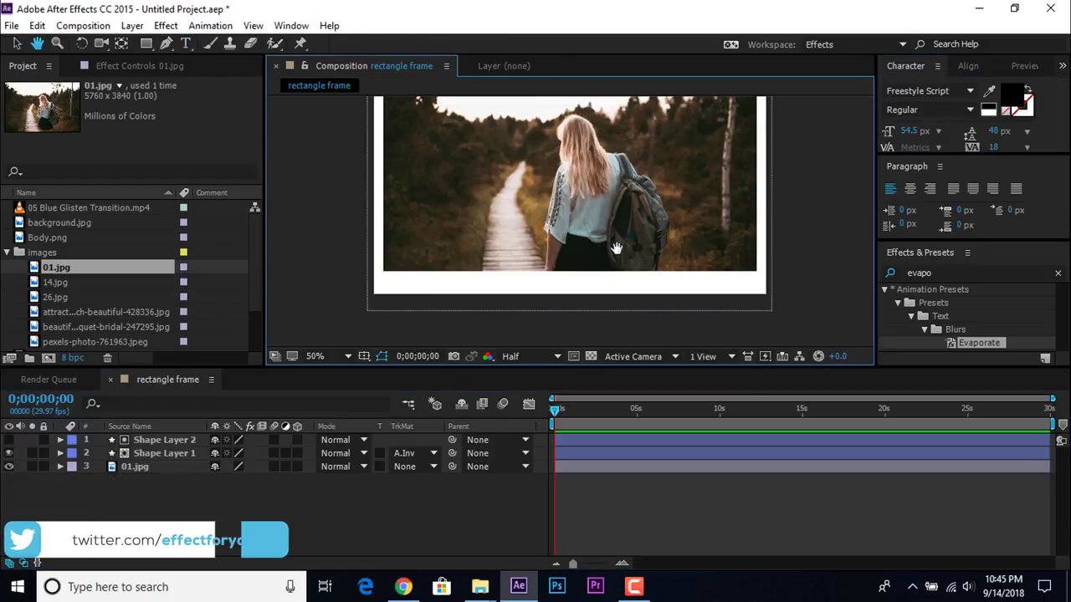
{"action": "left_click", "coordinate": [540, 293]}
{"action": "type", "text": "welcome"}
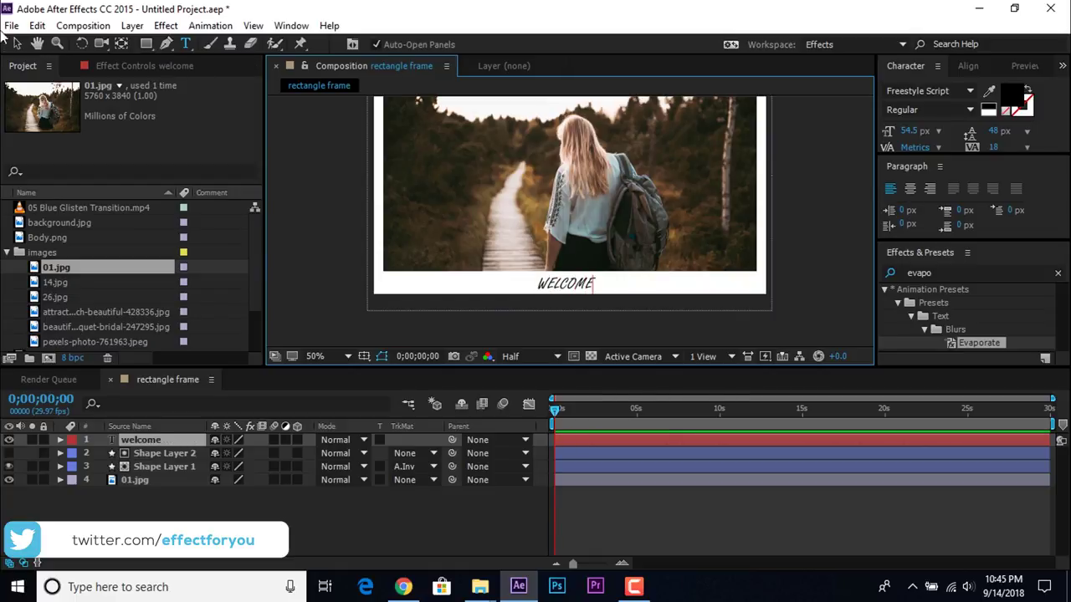
- Center the welcome text horizontally in the composition
{"action": "left_click", "coordinate": [17, 44]}
{"action": "left_click", "coordinate": [971, 66]}
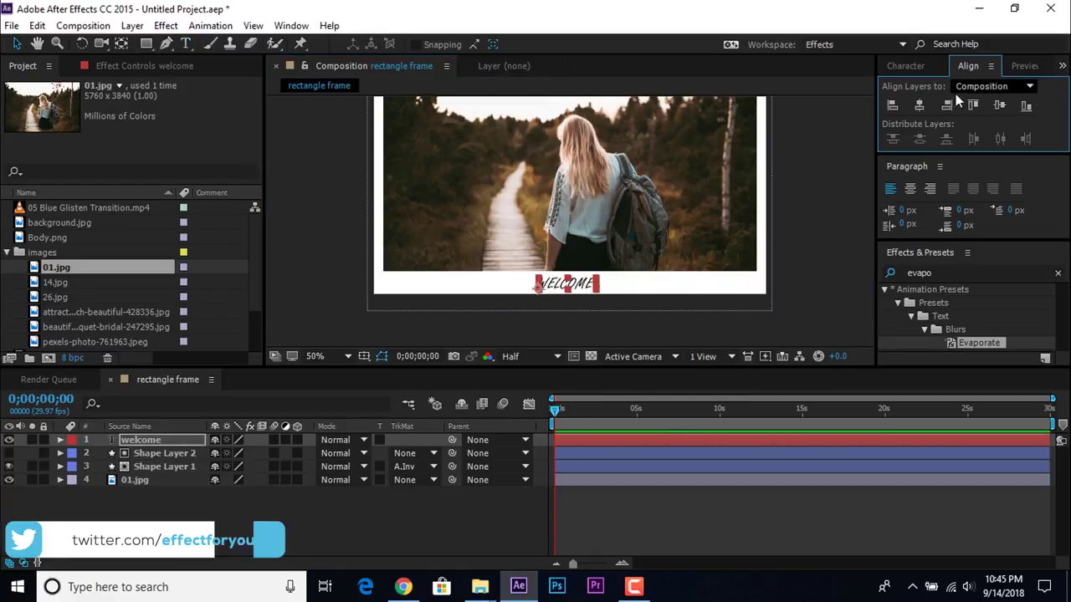
{"action": "left_click", "coordinate": [918, 104]}
{"action": "left_click", "coordinate": [468, 507]}
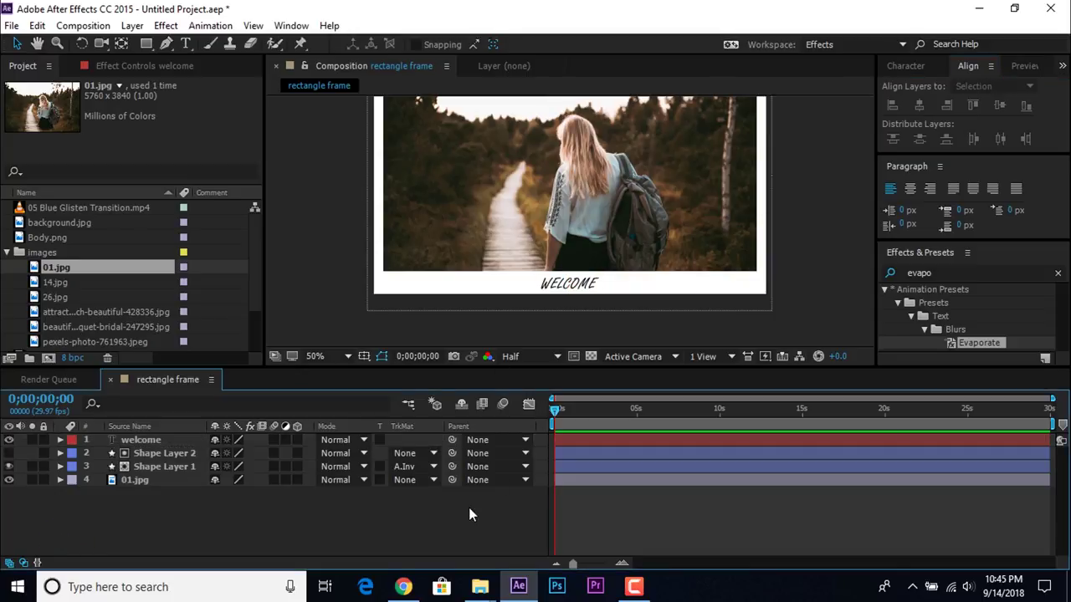
- Apply the Evaporate animation preset to the welcome text layer
{"action": "left_click", "coordinate": [623, 435]}
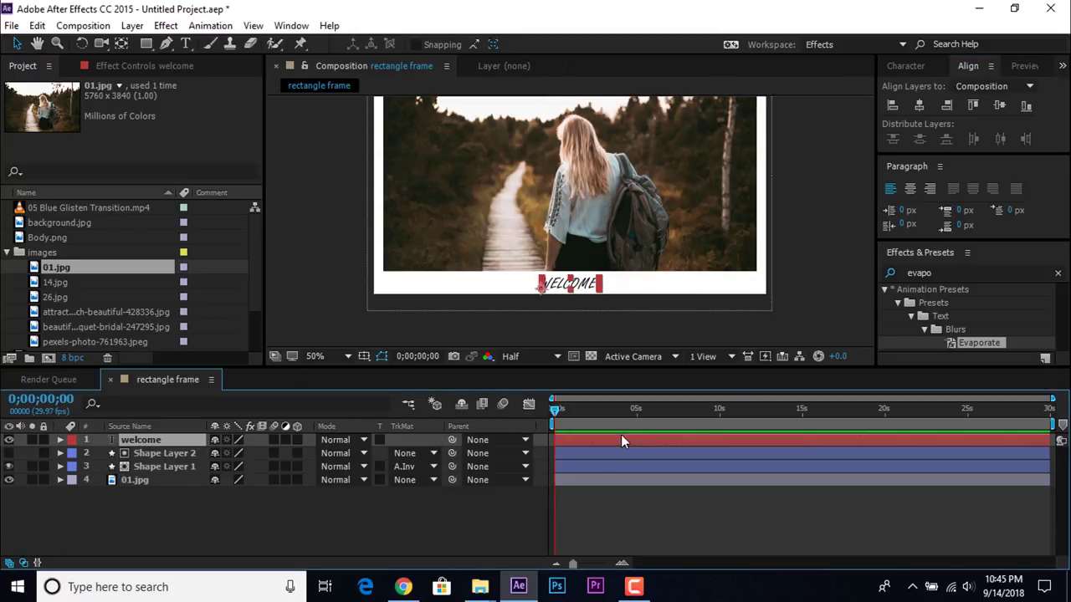
{"action": "left_click", "coordinate": [940, 272]}
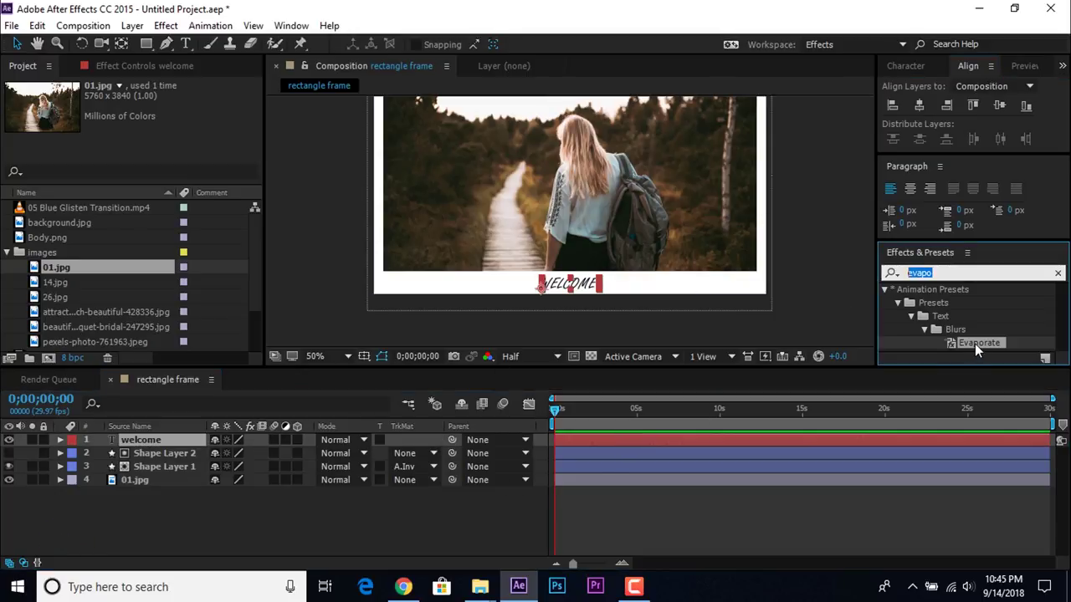
{"action": "left_click_drag", "start_coordinate": [974, 344], "coordinate": [608, 438]}
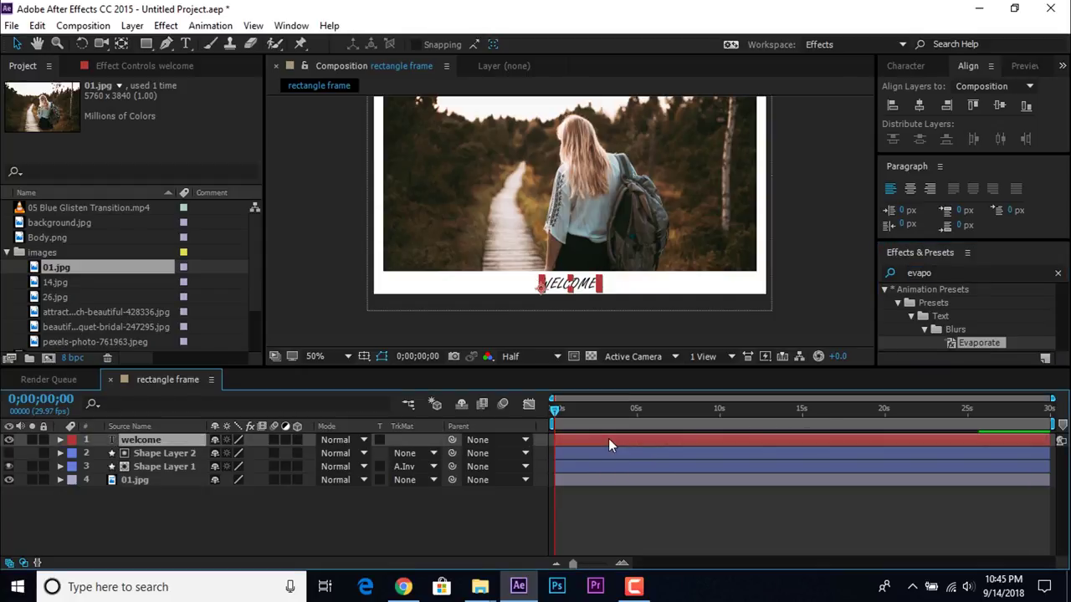
- Reverse the Range Selector Offset keyframes so the text forms in, placing them at about 0.8 and 2.3 seconds, and preview the animation
{"action": "scroll", "coordinate": [611, 441], "scroll_direction": "up", "scroll_amount": 1}
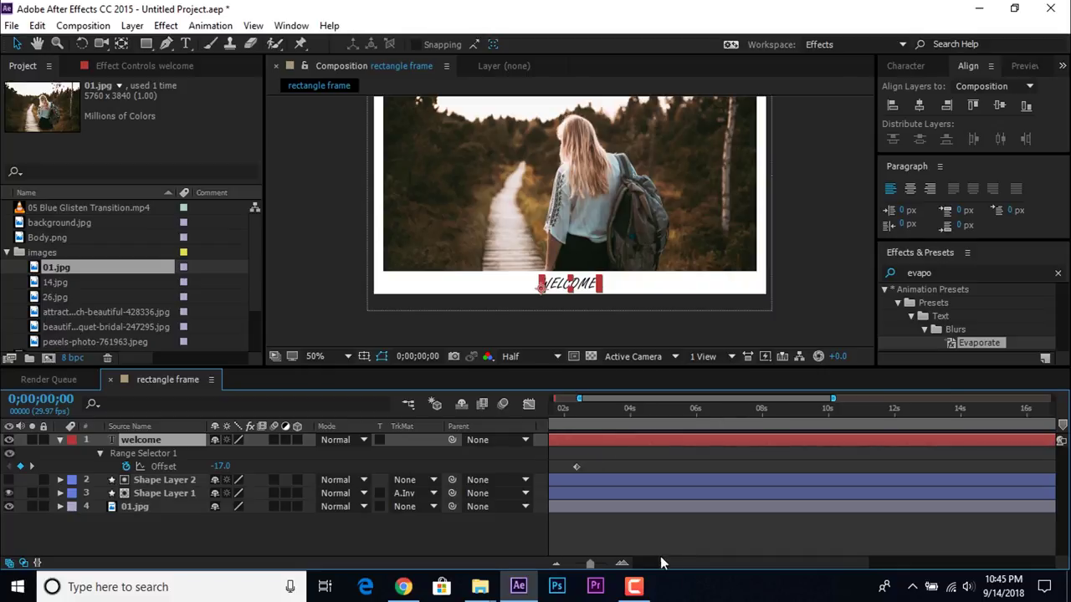
{"action": "left_click_drag", "start_coordinate": [673, 566], "coordinate": [634, 569]}
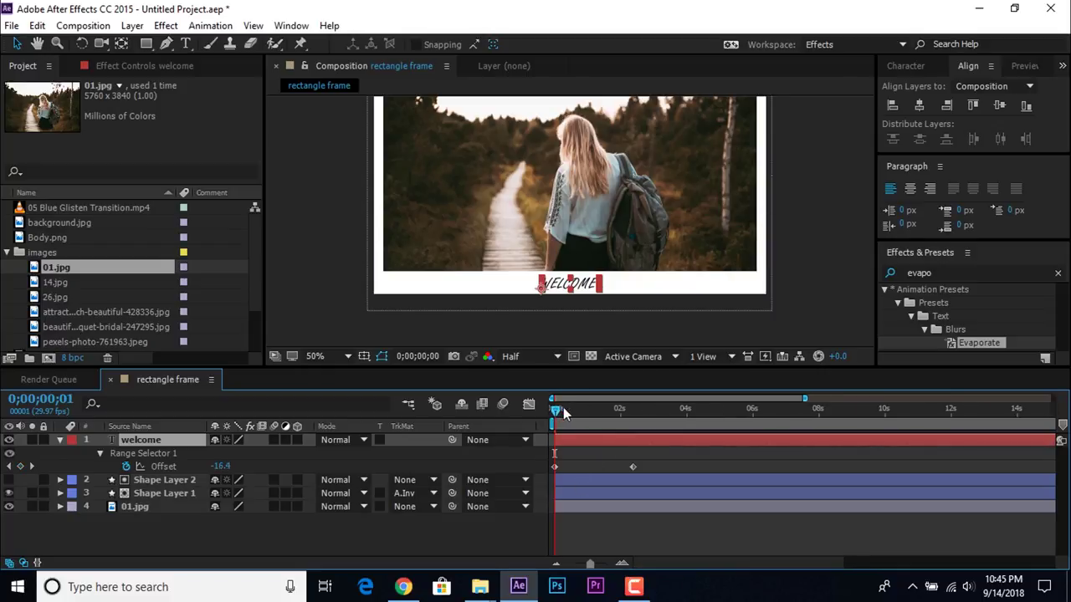
{"action": "mouse_move", "coordinate": [563, 412]}
{"action": "left_mouse_down"}
{"action": "mouse_move", "coordinate": [586, 408]}
{"action": "mouse_move", "coordinate": [560, 416]}
{"action": "left_mouse_up"}
{"action": "mouse_move", "coordinate": [632, 467]}
{"action": "left_mouse_down"}
{"action": "mouse_move", "coordinate": [553, 468]}
{"action": "mouse_move", "coordinate": [628, 466]}
{"action": "left_mouse_up"}
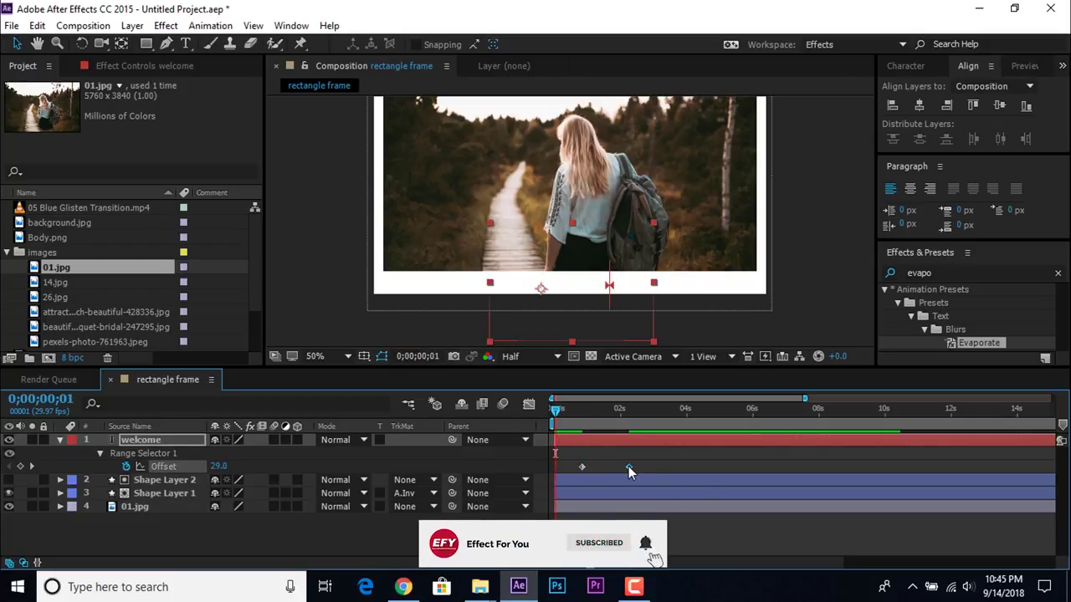
{"action": "left_click_drag", "start_coordinate": [564, 409], "coordinate": [636, 422]}
{"action": "left_click", "coordinate": [692, 522]}
- Shift the welcome layer about half a second later in the timeline and collapse its properties
{"action": "left_click", "coordinate": [606, 444]}
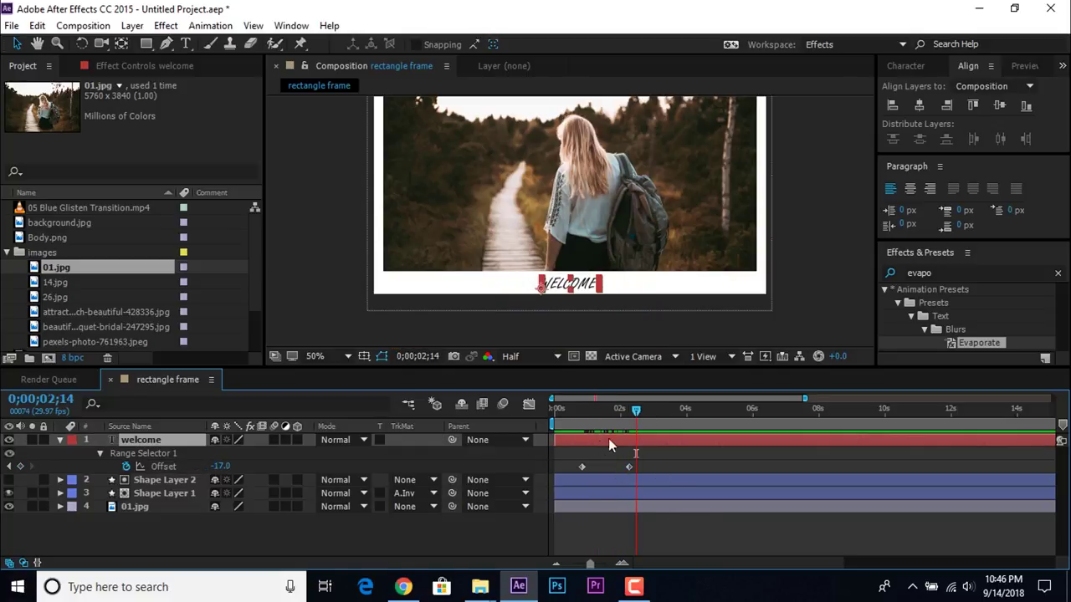
{"action": "left_click_drag", "start_coordinate": [608, 440], "coordinate": [611, 441]}
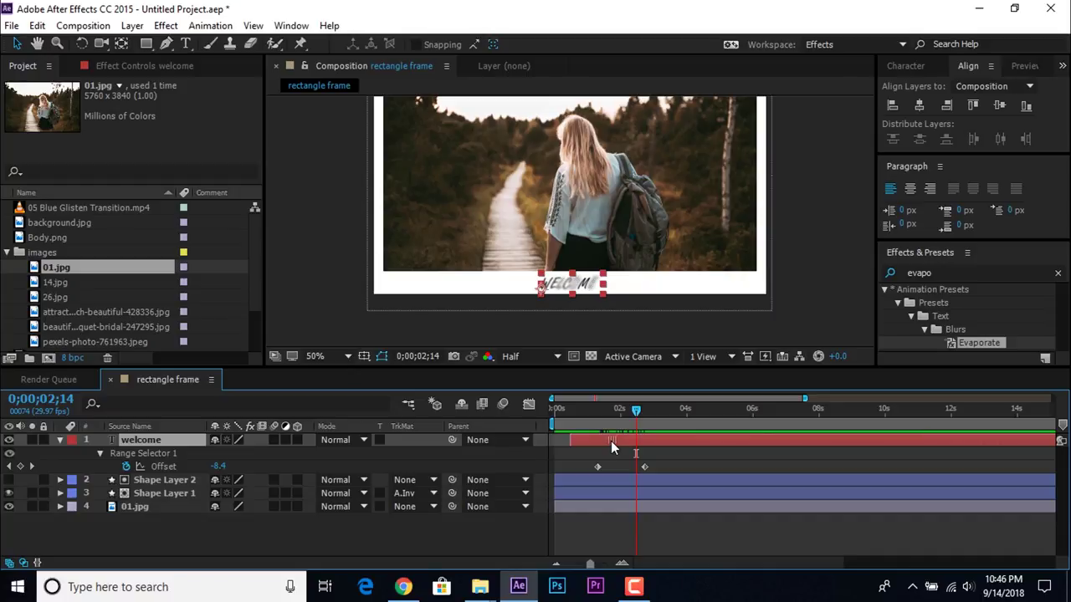
{"action": "left_click", "coordinate": [60, 441]}
{"action": "left_click", "coordinate": [245, 508]}
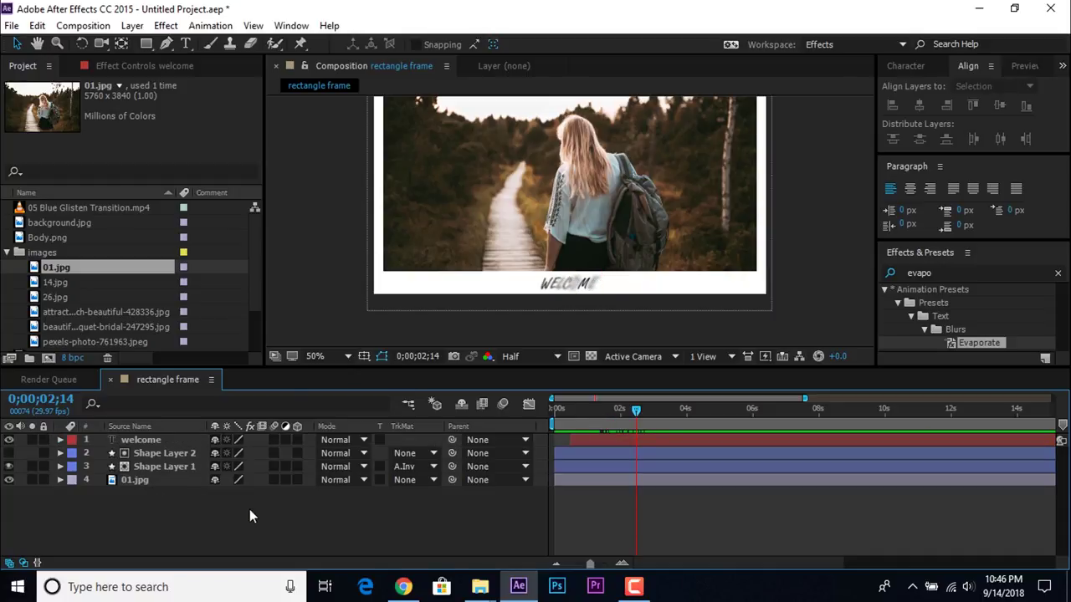
{"action": "scroll", "coordinate": [713, 216], "scroll_direction": "down", "scroll_amount": 2}
{"action": "scroll", "coordinate": [713, 216], "scroll_direction": "up", "scroll_amount": 2}
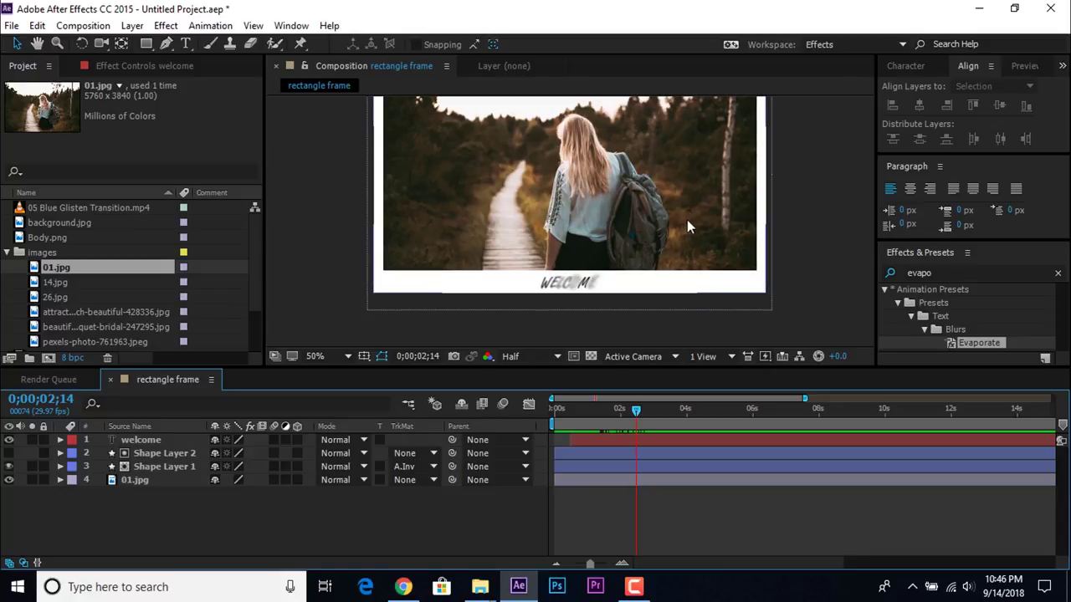
- Create a composition named "butterfly", 800 px wide and 800 px high
{"action": "left_click", "coordinate": [47, 358]}
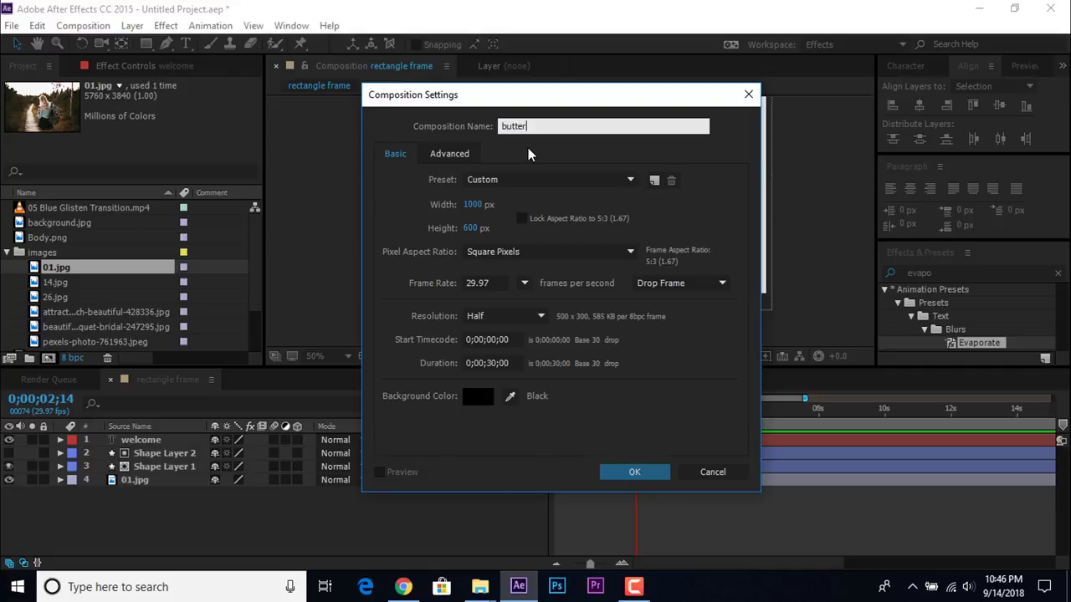
{"action": "left_click", "coordinate": [473, 205]}
{"action": "type", "text": "800"}
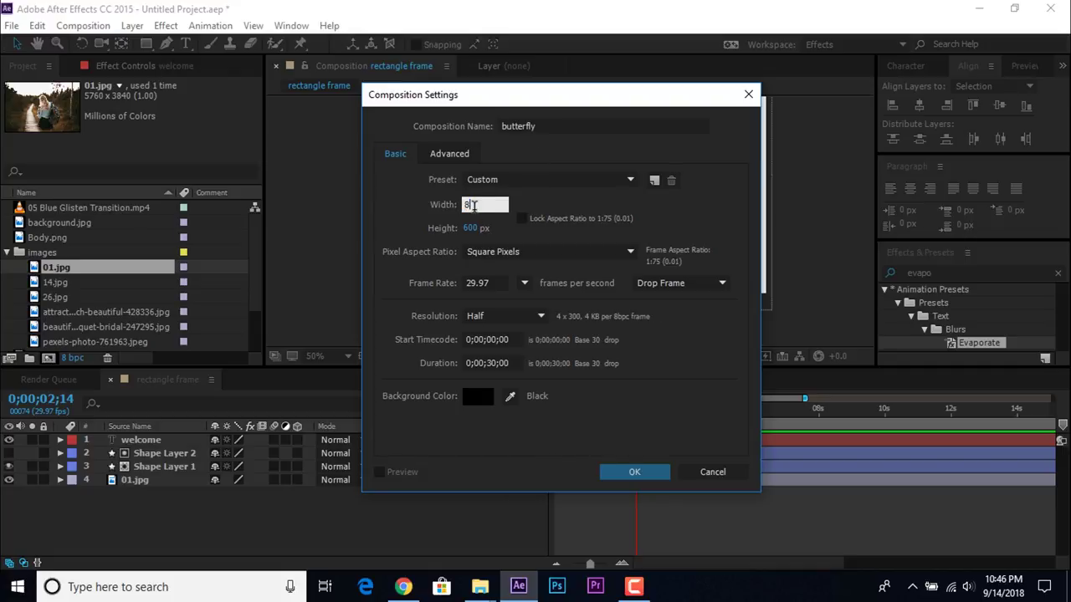
{"action": "left_click", "coordinate": [469, 228]}
{"action": "type", "text": "800"}
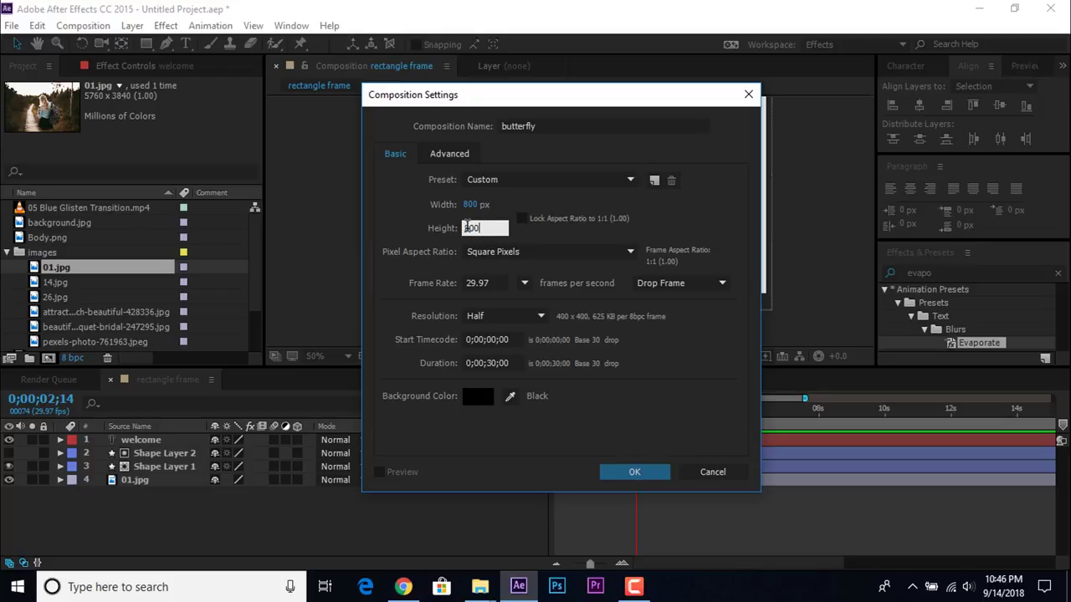
{"action": "left_click", "coordinate": [635, 474]}
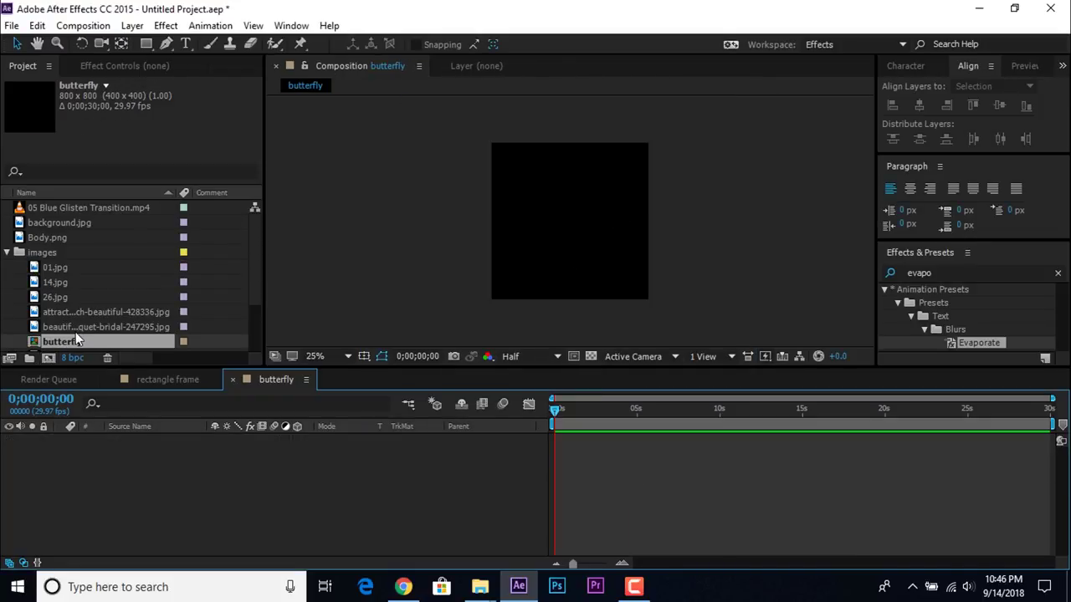
- Add Body.png, right Wing.png and left Wing.png to the butterfly composition, stacking the right wing above the left wing and the body at the back
{"action": "left_click", "coordinate": [8, 252]}
{"action": "left_click_drag", "start_coordinate": [42, 238], "coordinate": [179, 485]}
{"action": "key", "text": "period"}
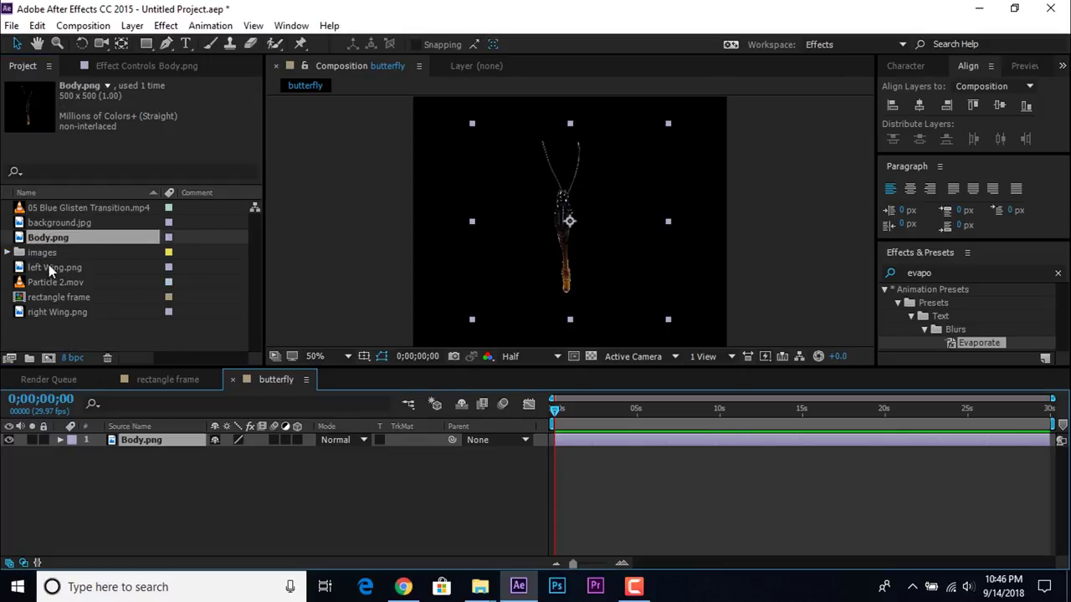
{"action": "left_click_drag", "start_coordinate": [30, 312], "coordinate": [177, 440]}
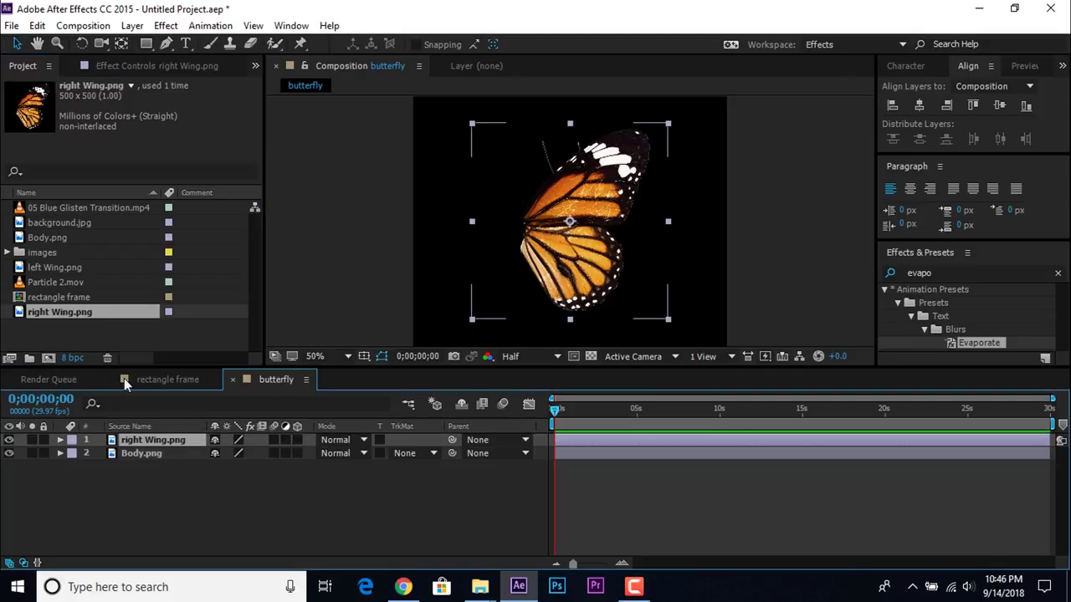
{"action": "left_click", "coordinate": [35, 268]}
{"action": "left_click_drag", "start_coordinate": [35, 268], "coordinate": [163, 452]}
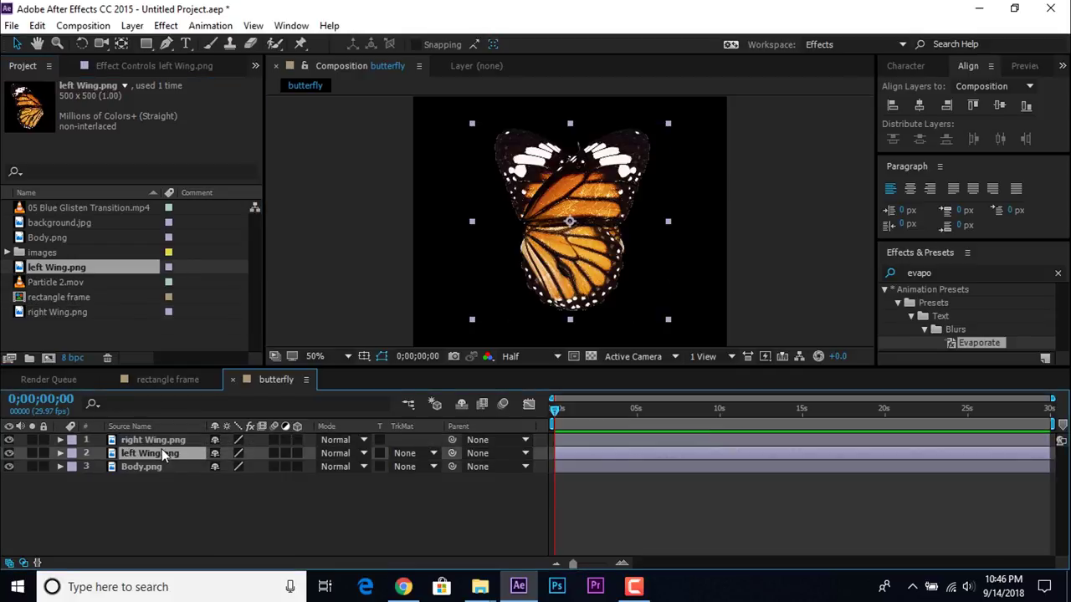
- Position the right and left wings on either side of the butterfly's body so their inner edges meet it
{"action": "left_click", "coordinate": [163, 440]}
{"action": "left_click_drag", "start_coordinate": [593, 271], "coordinate": [696, 266]}
{"action": "left_click", "coordinate": [171, 455]}
{"action": "left_click_drag", "start_coordinate": [624, 272], "coordinate": [526, 264]}
{"action": "scroll", "coordinate": [576, 240], "scroll_direction": "up", "scroll_amount": 1}
{"action": "left_click_drag", "start_coordinate": [809, 239], "coordinate": [687, 232]}
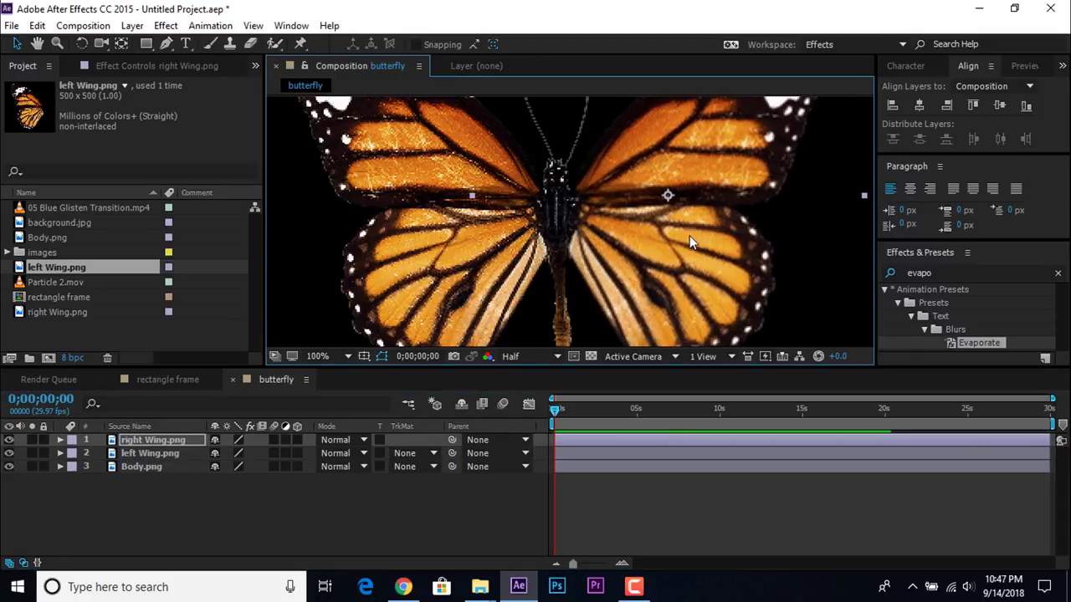
{"action": "scroll", "coordinate": [688, 231], "scroll_direction": "down", "scroll_amount": 2}
{"action": "scroll", "coordinate": [696, 237], "scroll_direction": "down", "scroll_amount": 1}
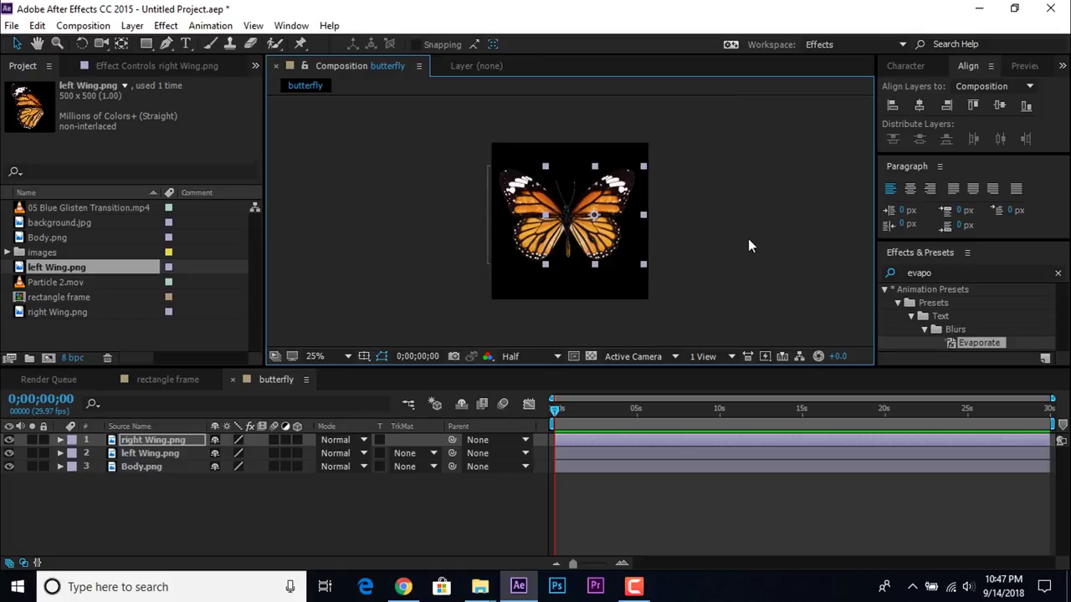
- Move all three butterfly layers together to centre the butterfly horizontally in the composition
{"action": "left_click", "coordinate": [377, 528]}
{"action": "left_click_drag", "start_coordinate": [715, 185], "coordinate": [558, 276]}
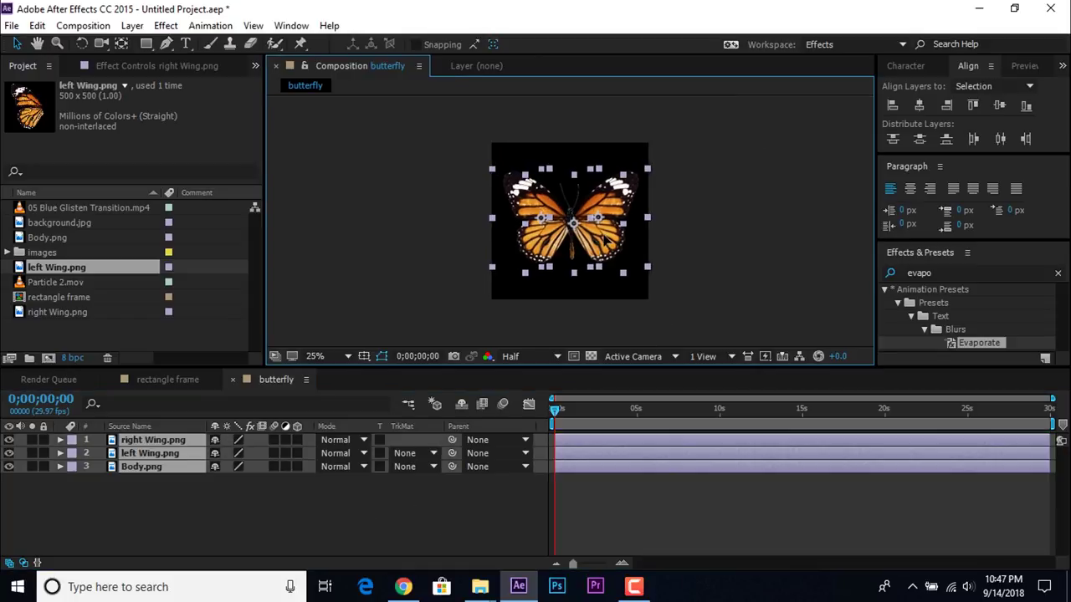
{"action": "left_click", "coordinate": [733, 233]}
- Move the right wing's anchor point to the joint where the wing meets the body
{"action": "scroll", "coordinate": [661, 210], "scroll_direction": "up", "scroll_amount": 1}
{"action": "left_click", "coordinate": [155, 440]}
{"action": "scroll", "coordinate": [646, 220], "scroll_direction": "up", "scroll_amount": 1}
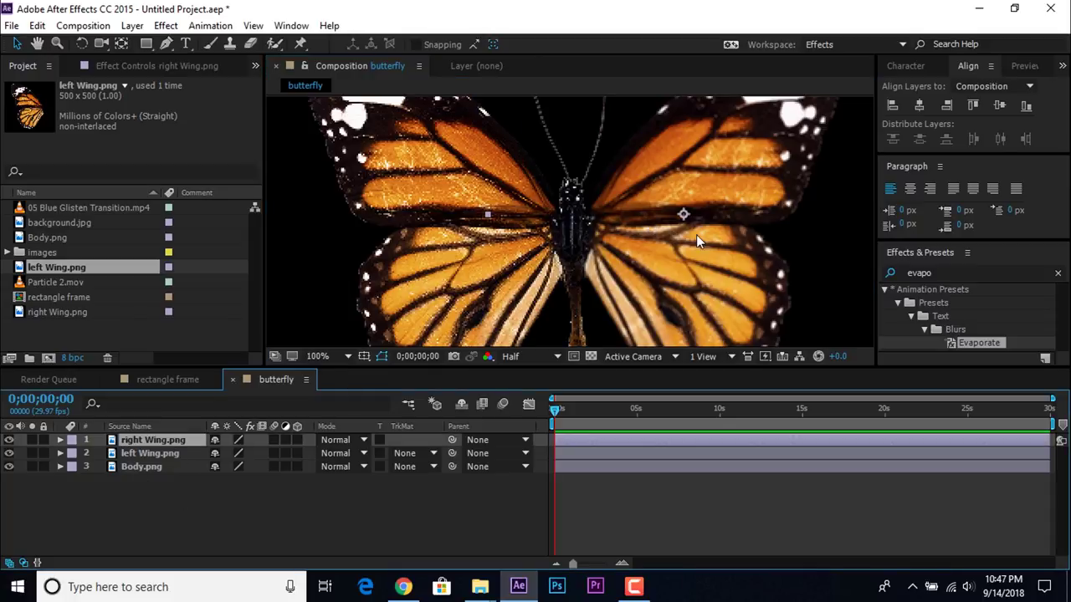
{"action": "left_click", "coordinate": [121, 44]}
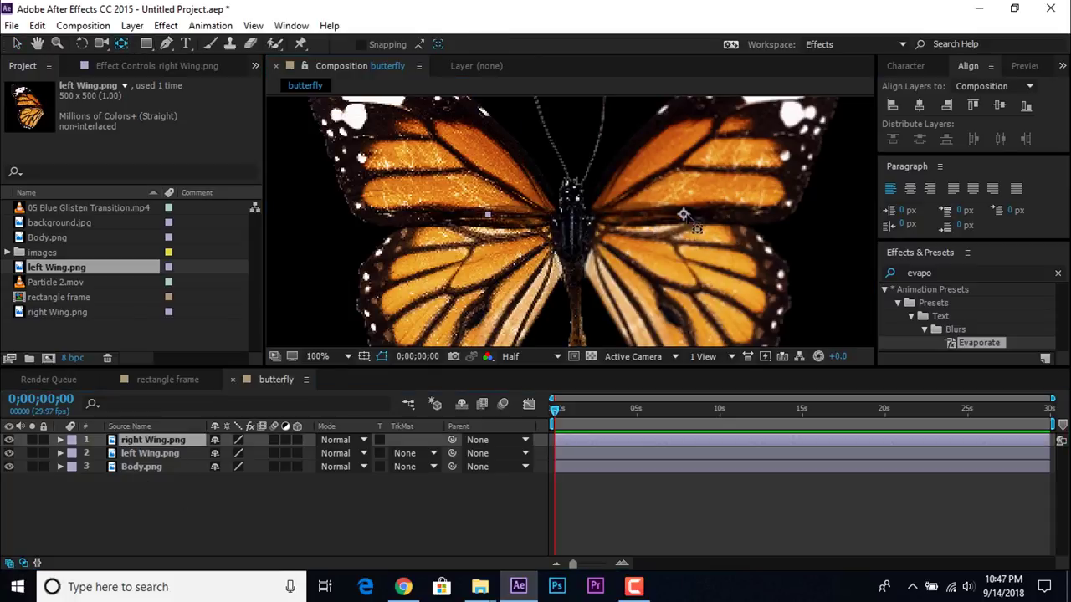
{"action": "left_click_drag", "start_coordinate": [684, 216], "coordinate": [592, 231]}
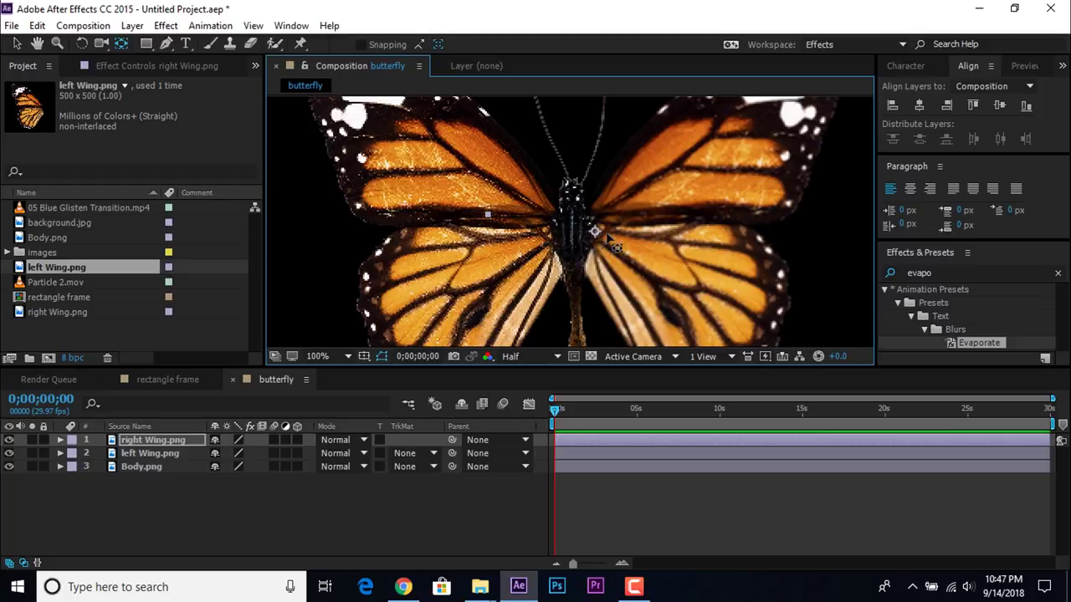
- Move the left wing's anchor point to its joint with the body and return to the Selection tool
{"action": "left_click", "coordinate": [162, 452]}
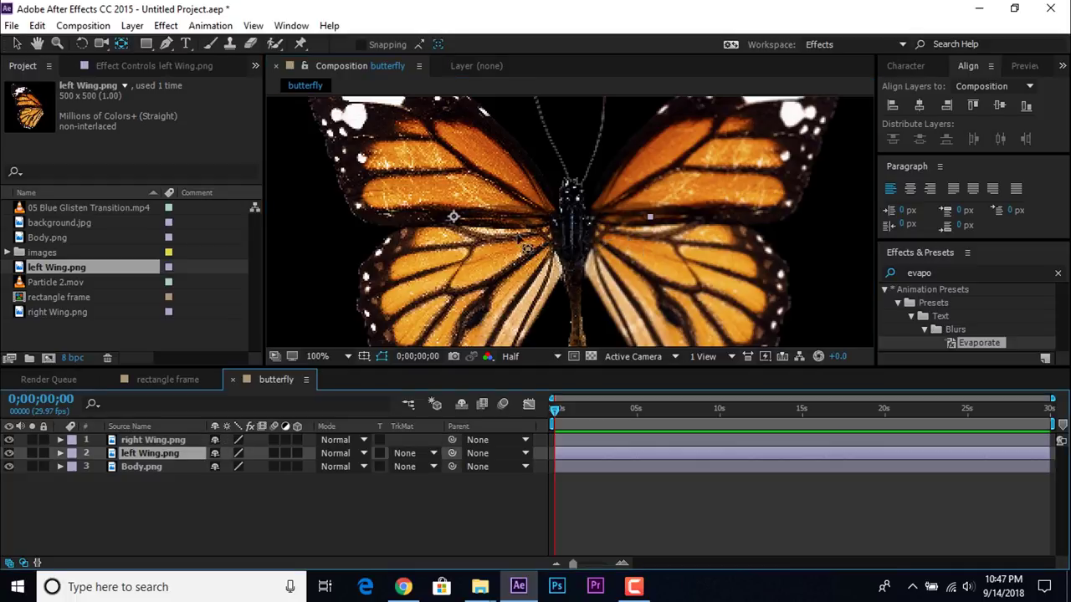
{"action": "left_click_drag", "start_coordinate": [452, 216], "coordinate": [542, 241]}
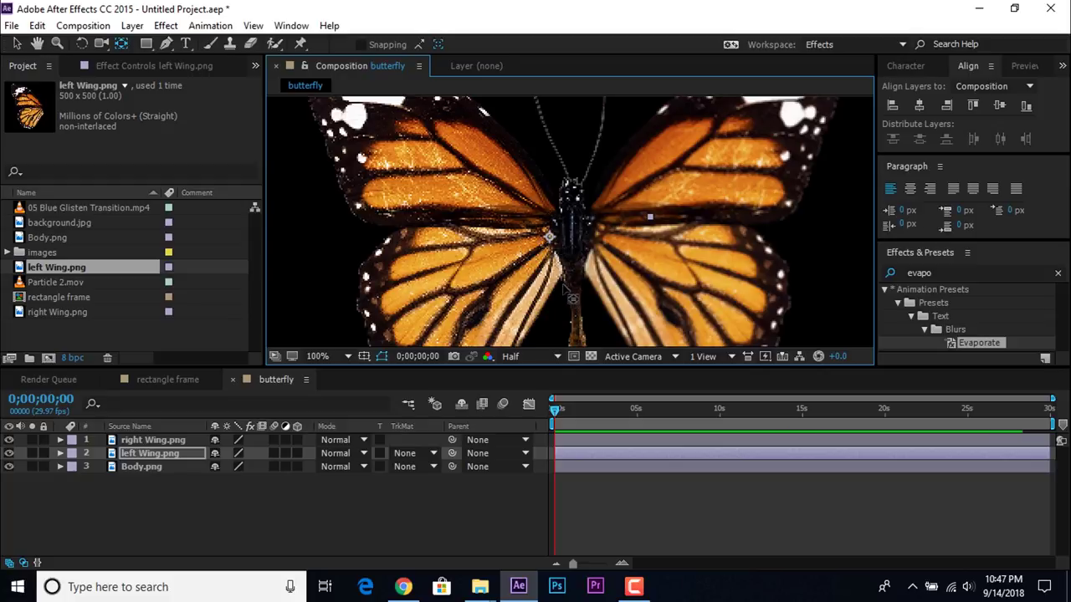
{"action": "scroll", "coordinate": [568, 272], "scroll_direction": "down", "scroll_amount": 2}
{"action": "left_click", "coordinate": [17, 44]}
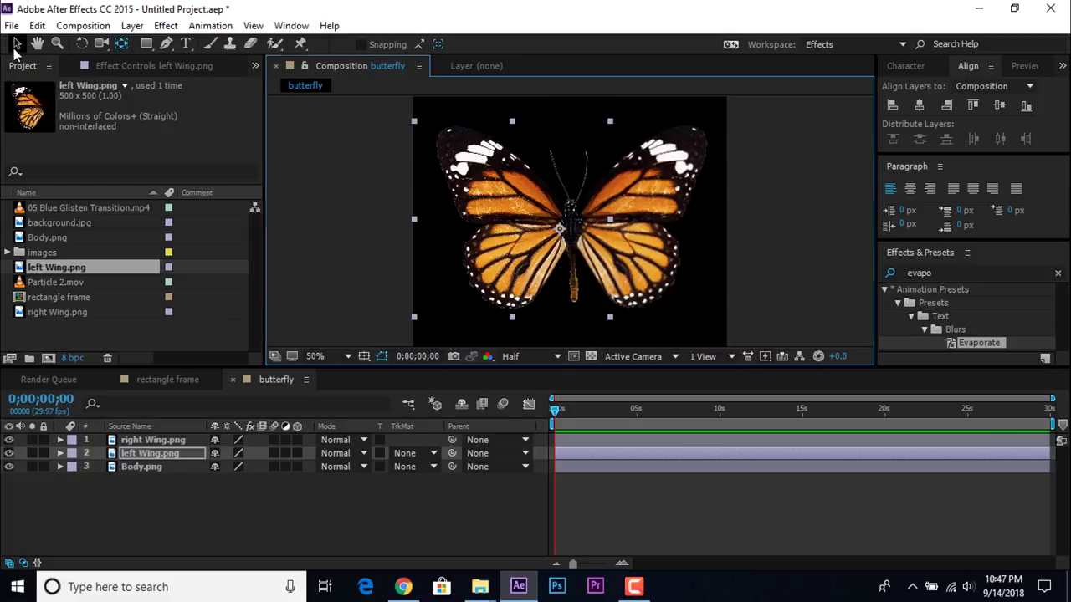
- Make the right wing, left wing and body layers 3D layers
{"action": "left_click", "coordinate": [307, 512]}
{"action": "left_click_drag", "start_coordinate": [244, 528], "coordinate": [132, 447]}
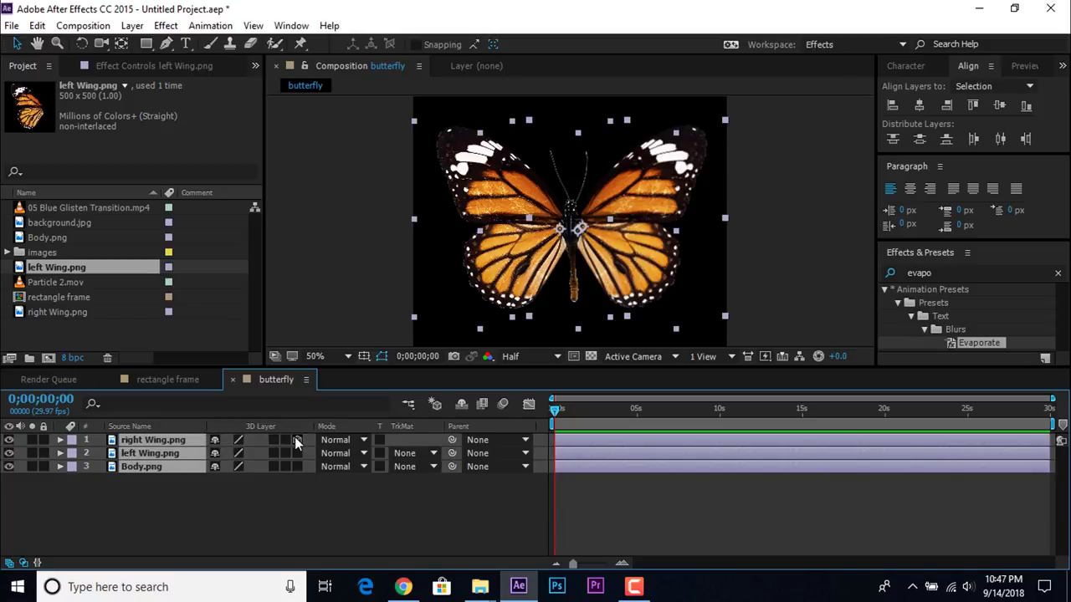
{"action": "left_click", "coordinate": [296, 439]}
{"action": "left_click", "coordinate": [356, 513]}
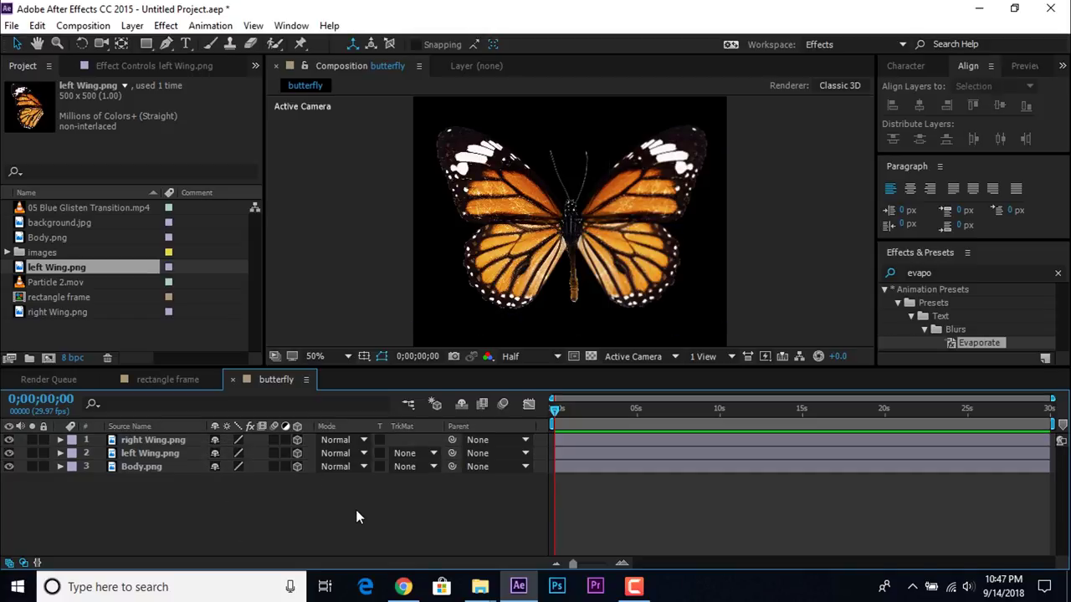
- Reveal the rotation properties of both wings and keyframe the right wing's Y Rotation at 35° at time 0
{"action": "left_click", "coordinate": [167, 440]}
{"action": "left_click", "coordinate": [166, 454], "text": "ctrl"}
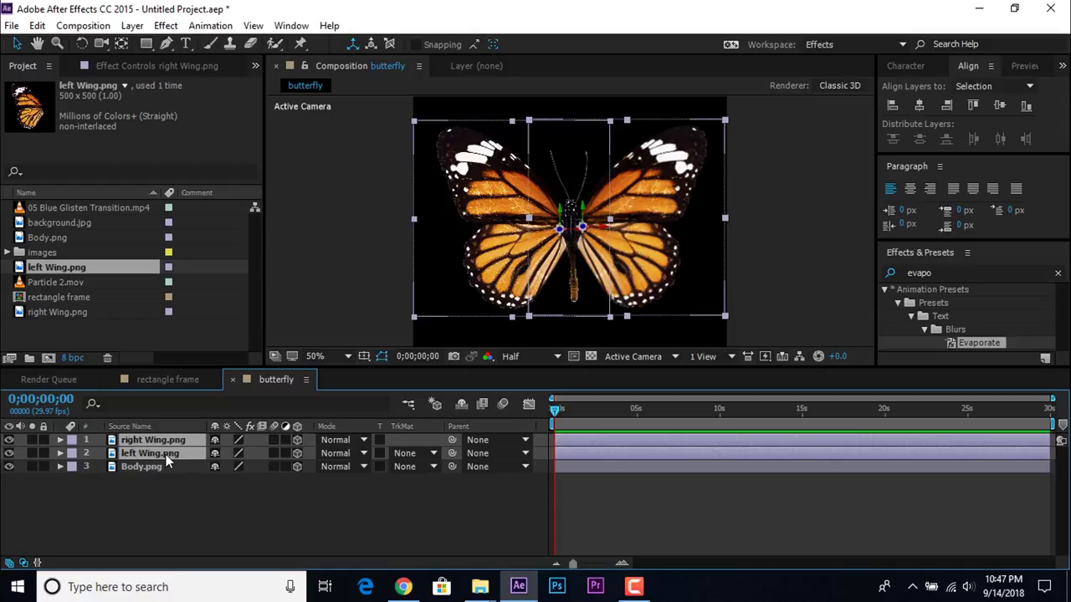
{"action": "key", "text": "r"}
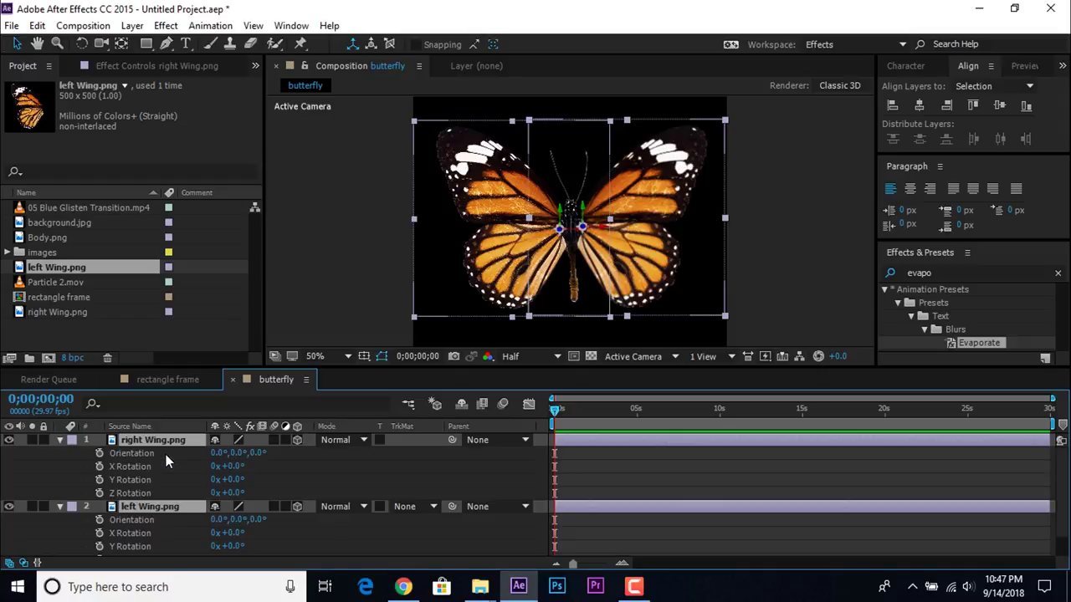
{"action": "left_click", "coordinate": [360, 480]}
{"action": "left_click_drag", "start_coordinate": [559, 409], "coordinate": [576, 411]}
{"action": "left_click", "coordinate": [530, 412]}
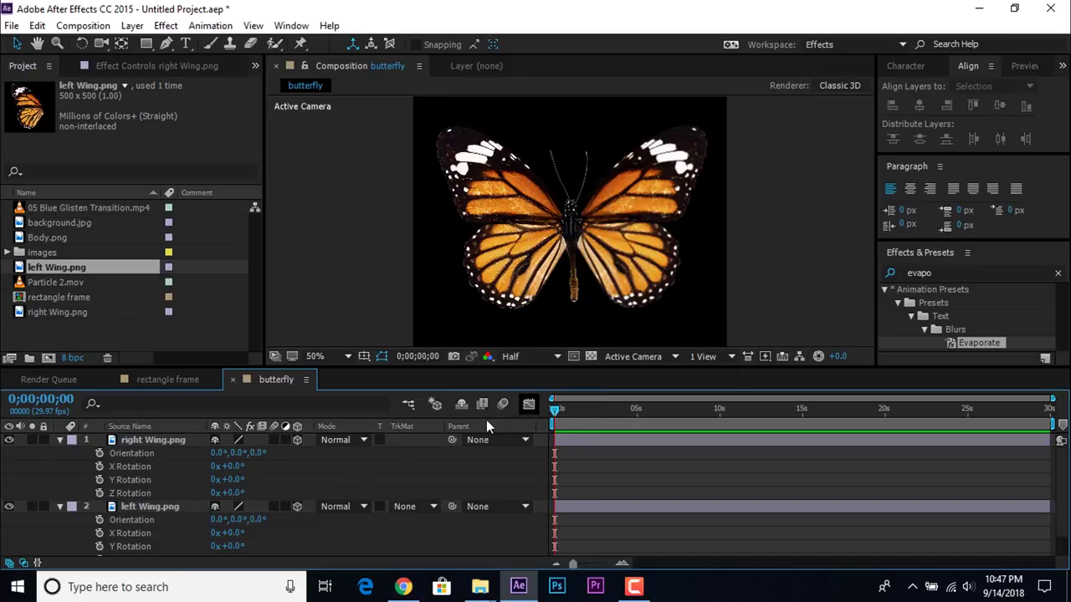
{"action": "left_click", "coordinate": [99, 480]}
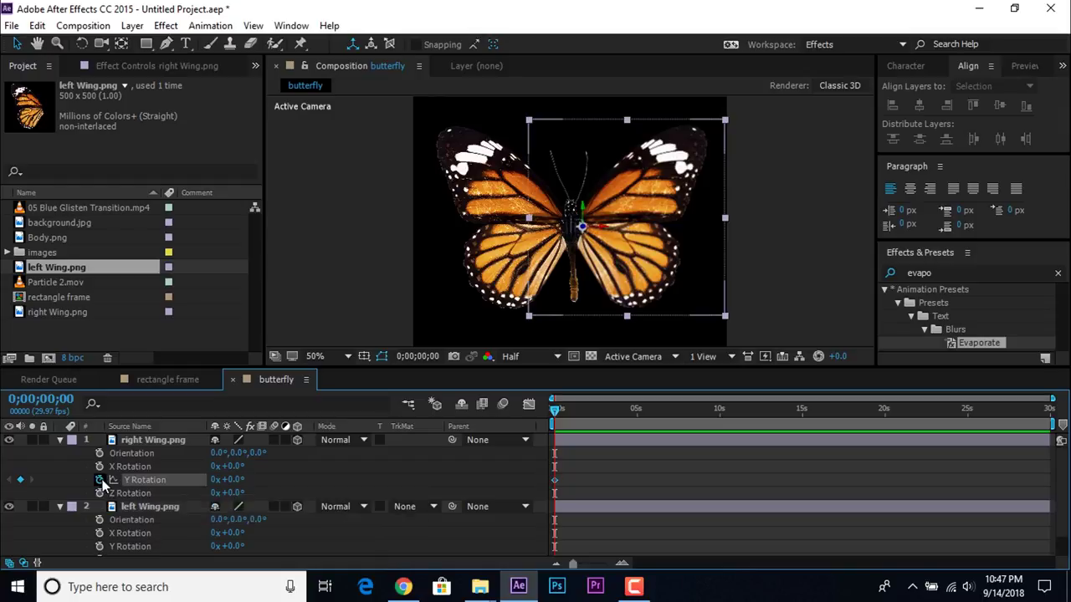
{"action": "left_click", "coordinate": [233, 483]}
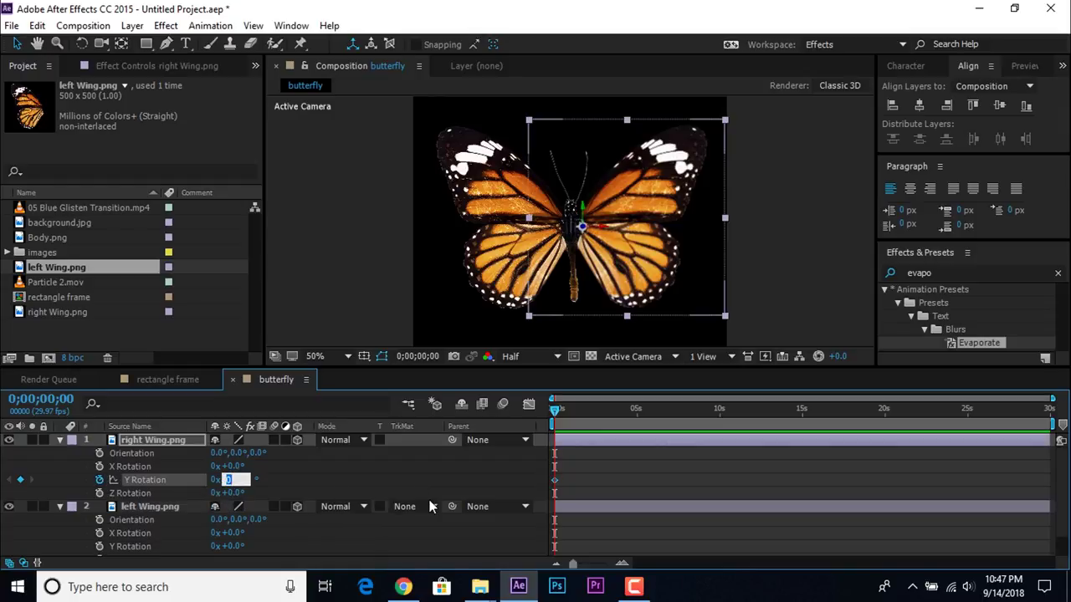
{"action": "key", "text": "Return"}
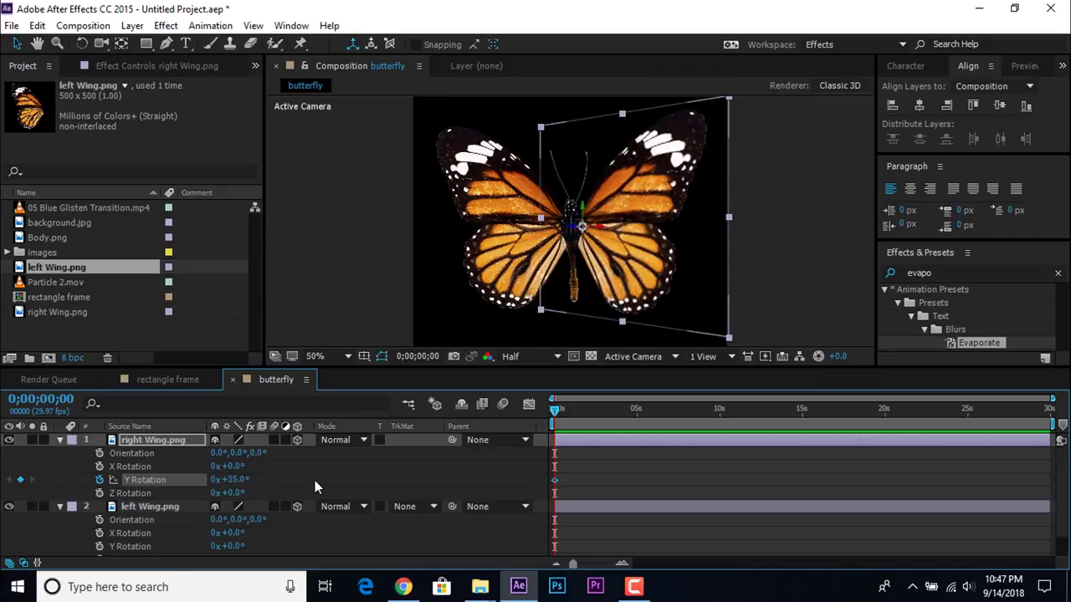
{"action": "left_click", "coordinate": [314, 481]}
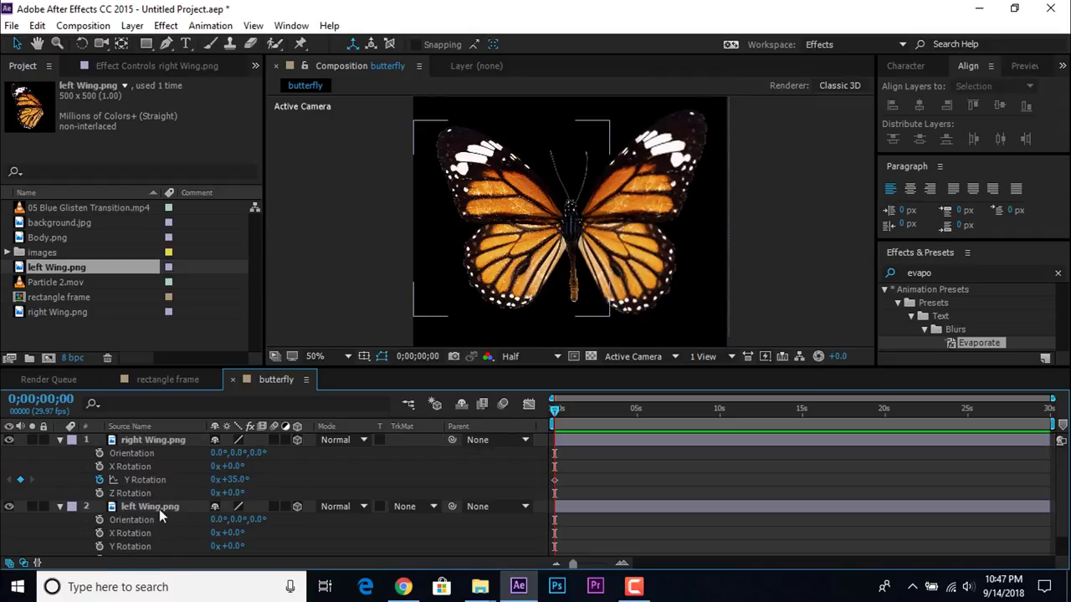
- Keyframe the left wing's Y Rotation at -35° at time 0
{"action": "left_click", "coordinate": [148, 507]}
{"action": "scroll", "coordinate": [98, 544], "scroll_direction": "down", "scroll_amount": 1}
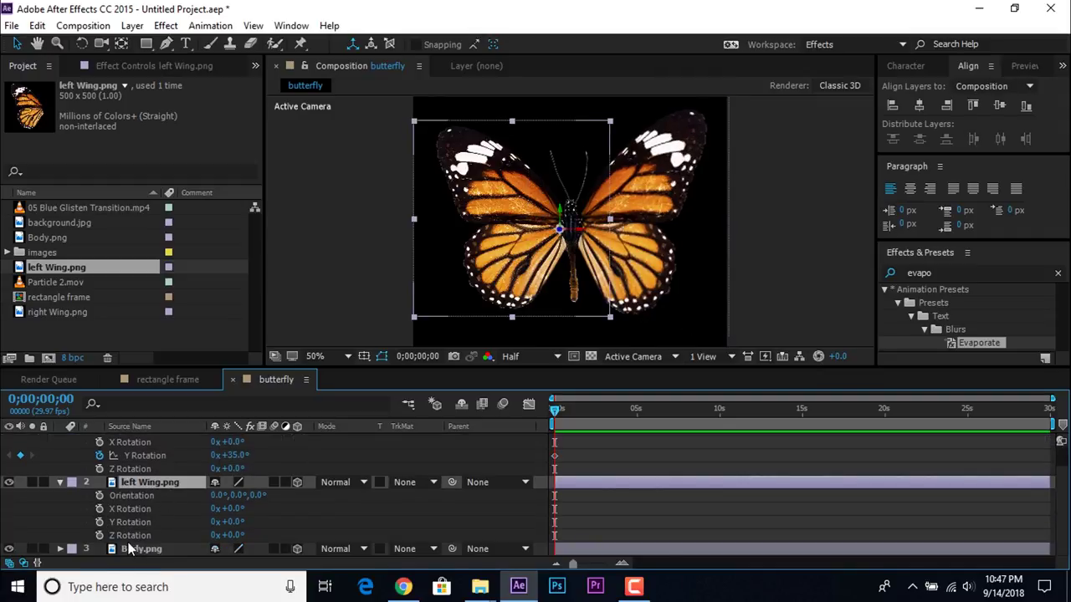
{"action": "left_click", "coordinate": [98, 522]}
{"action": "left_click", "coordinate": [237, 522]}
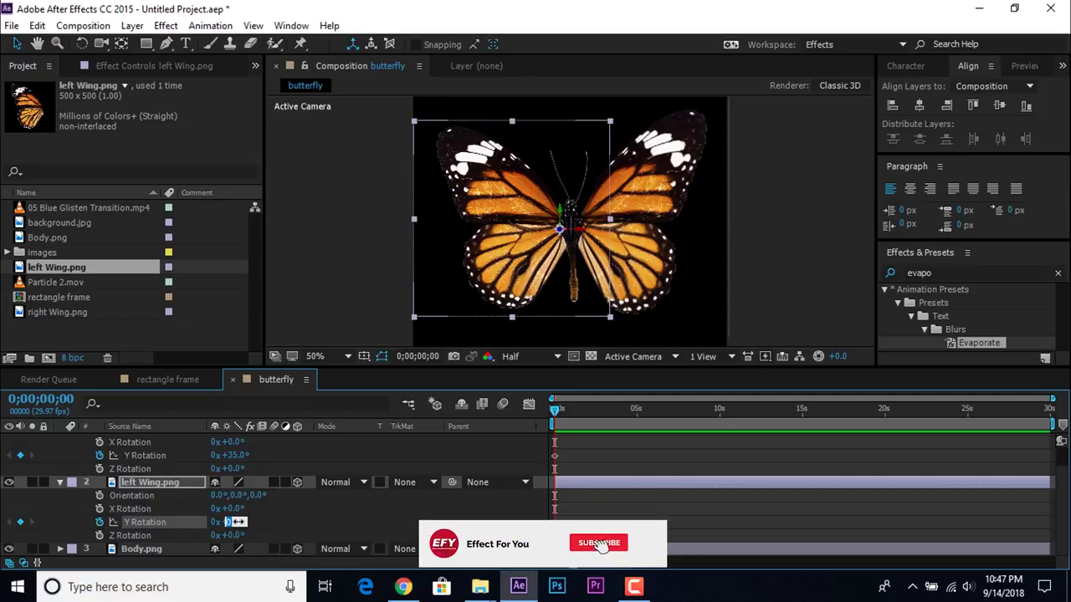
{"action": "type", "text": "-35"}
{"action": "key", "text": "Return"}
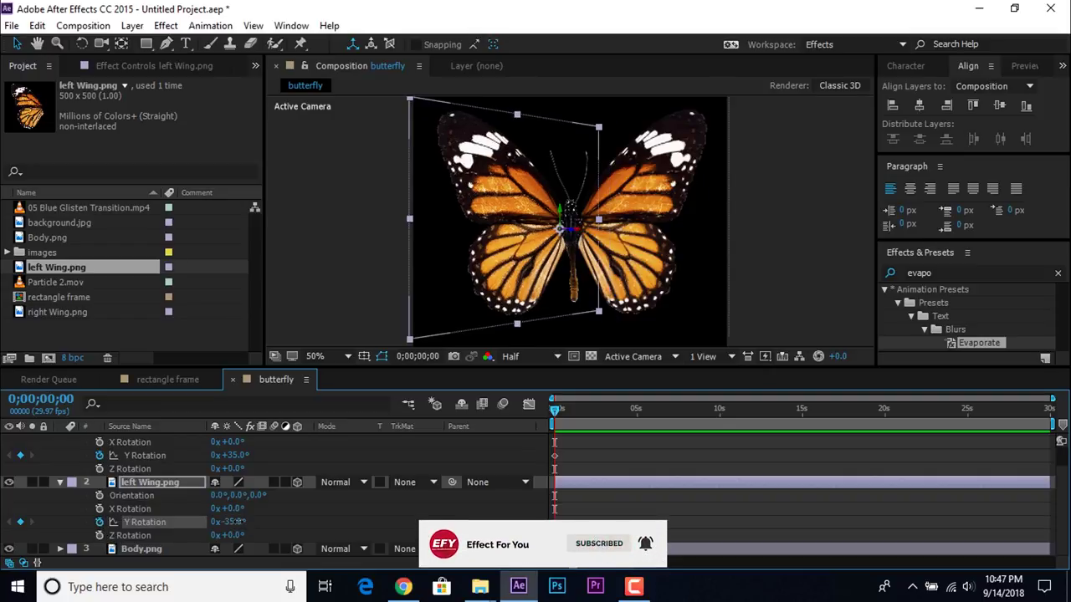
- Set the Y Rotation of both wings to 0° at frame 10
{"action": "left_click", "coordinate": [622, 566]}
{"action": "left_click", "coordinate": [624, 566]}
{"action": "left_click", "coordinate": [623, 565]}
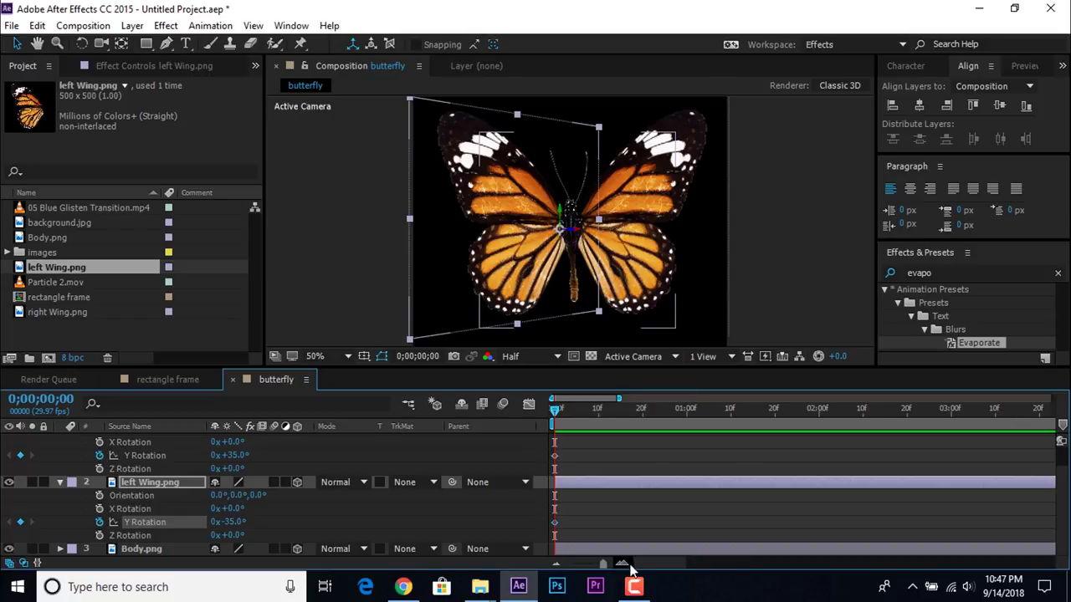
{"action": "left_click", "coordinate": [598, 408]}
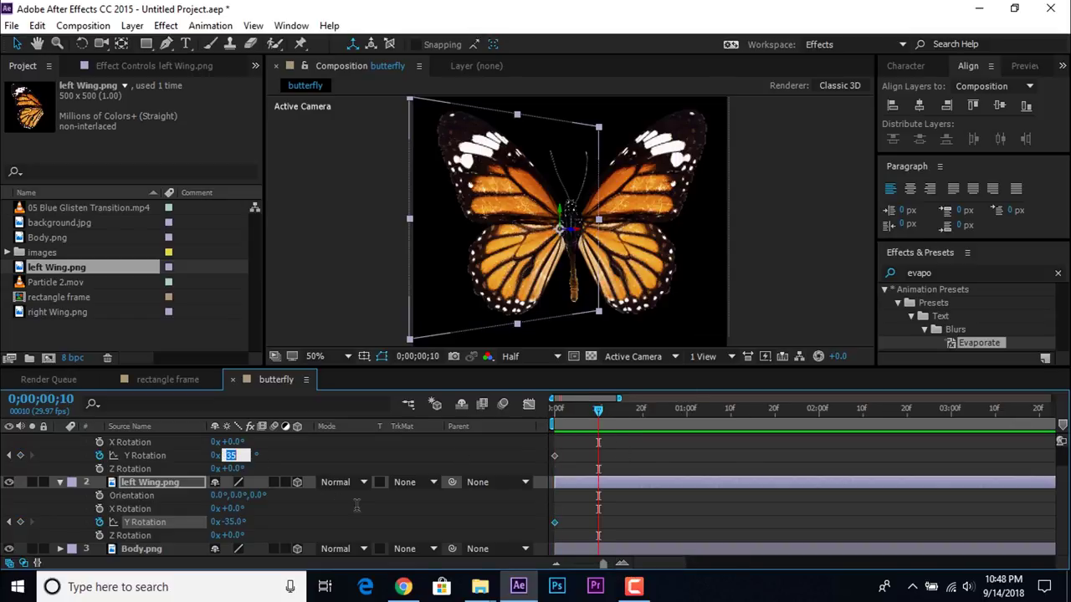
{"action": "key", "text": "Return"}
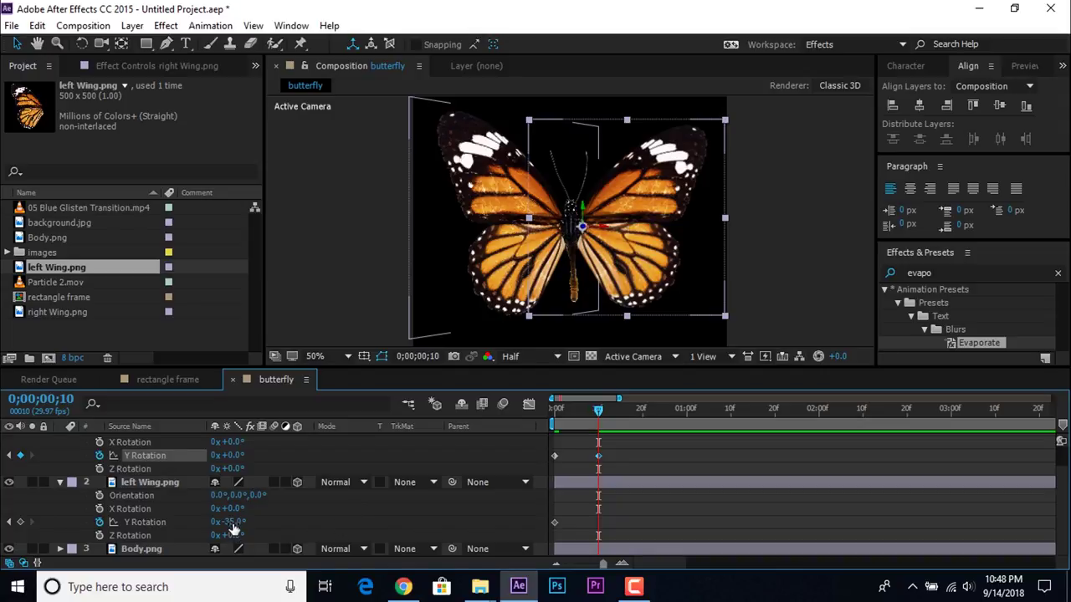
{"action": "type", "text": "0"}
{"action": "key", "text": "Return"}
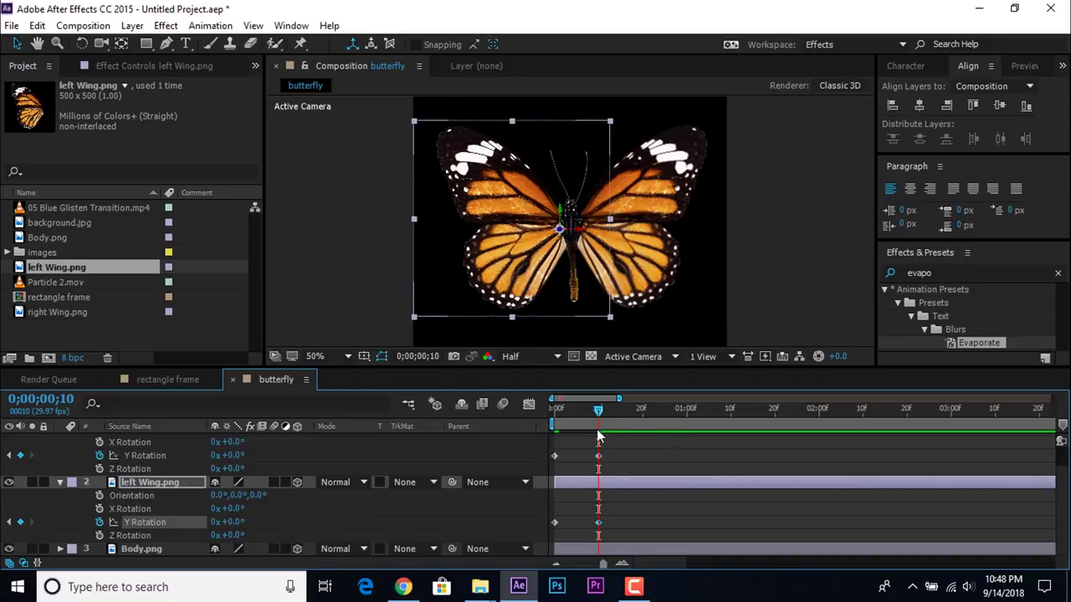
- At frame 20, set Y Rotation to 35° on the right wing and -35° on the left wing
{"action": "left_click_drag", "start_coordinate": [599, 410], "coordinate": [644, 418]}
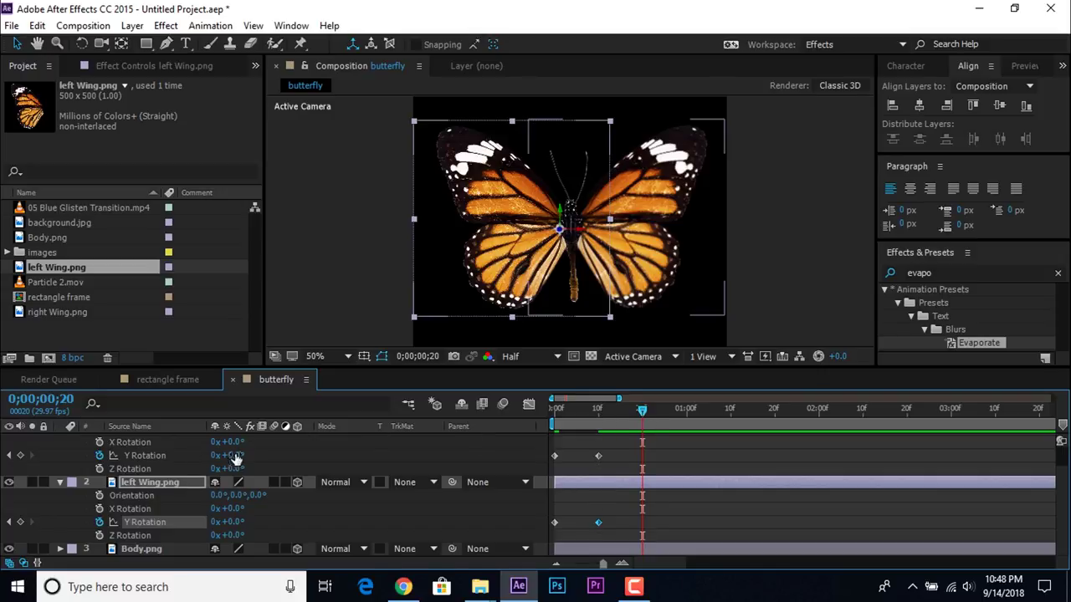
{"action": "type", "text": "3"}
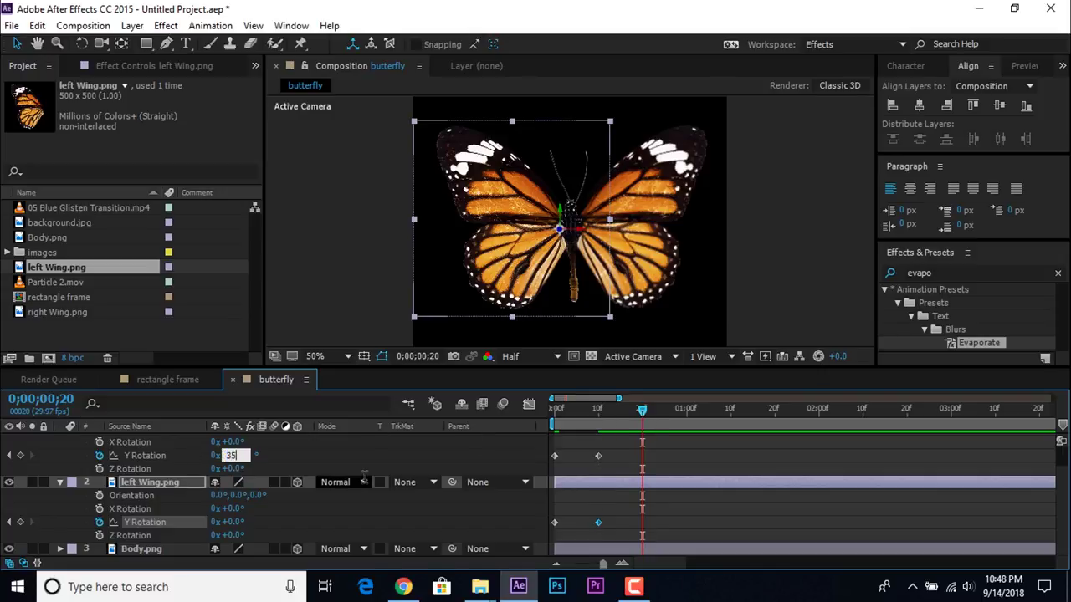
{"action": "type", "text": "5"}
{"action": "key", "text": "Return"}
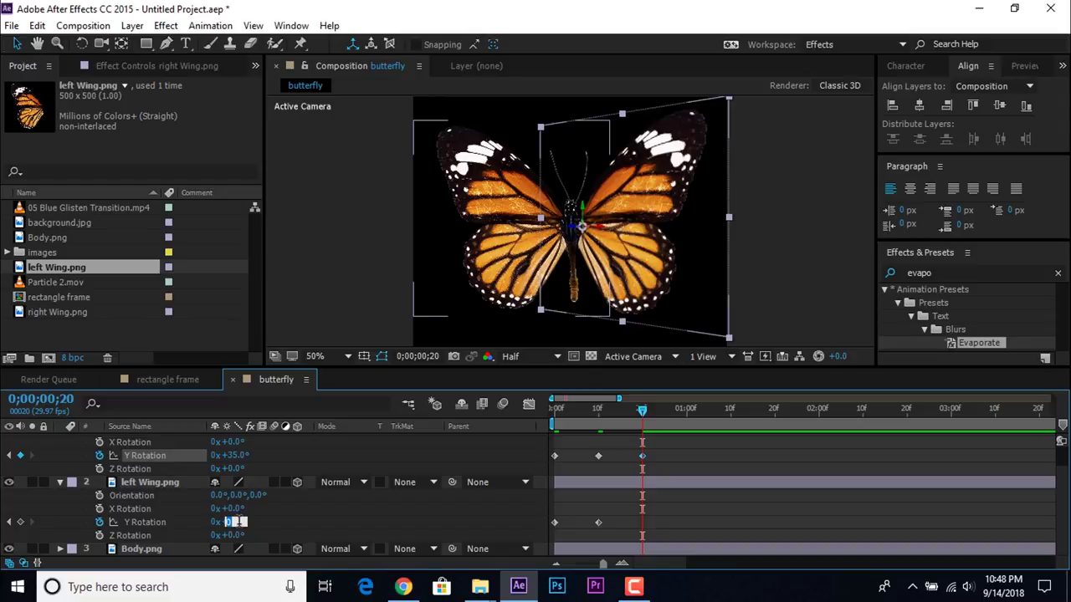
{"action": "key", "text": "Return"}
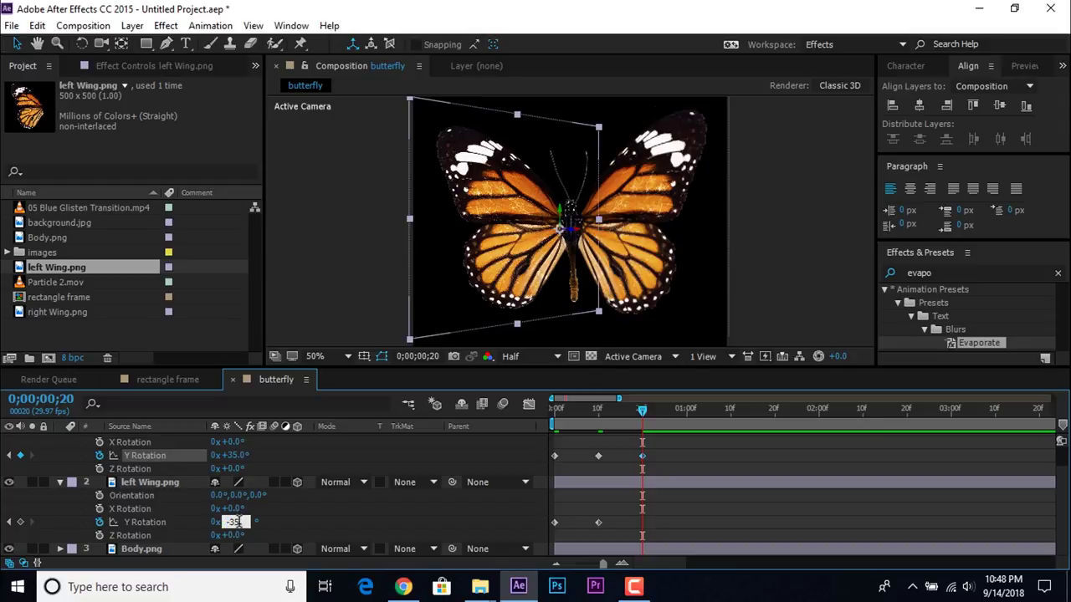
{"action": "left_click", "coordinate": [697, 511]}
- Preview the wing flap from the start and scrub past the last rotation keyframes to check the motion
{"action": "left_click_drag", "start_coordinate": [586, 410], "coordinate": [553, 410]}
{"action": "key", "text": "space"}
{"action": "left_click_drag", "start_coordinate": [631, 415], "coordinate": [579, 416]}
{"action": "key", "text": "space"}
{"action": "left_click_drag", "start_coordinate": [598, 418], "coordinate": [956, 412]}
{"action": "left_click_drag", "start_coordinate": [759, 407], "coordinate": [758, 409]}
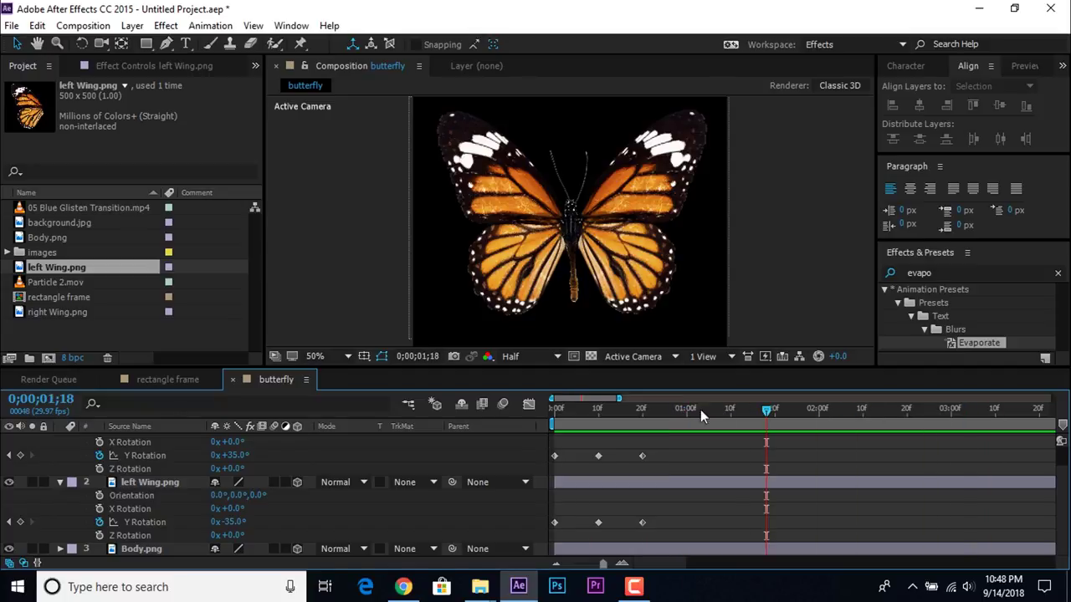
- Add the expression loopOut(type = "cycle", numKeyframes = 0) to the right wing's Y Rotation
{"action": "scroll", "coordinate": [381, 462], "scroll_direction": "up", "scroll_amount": 1}
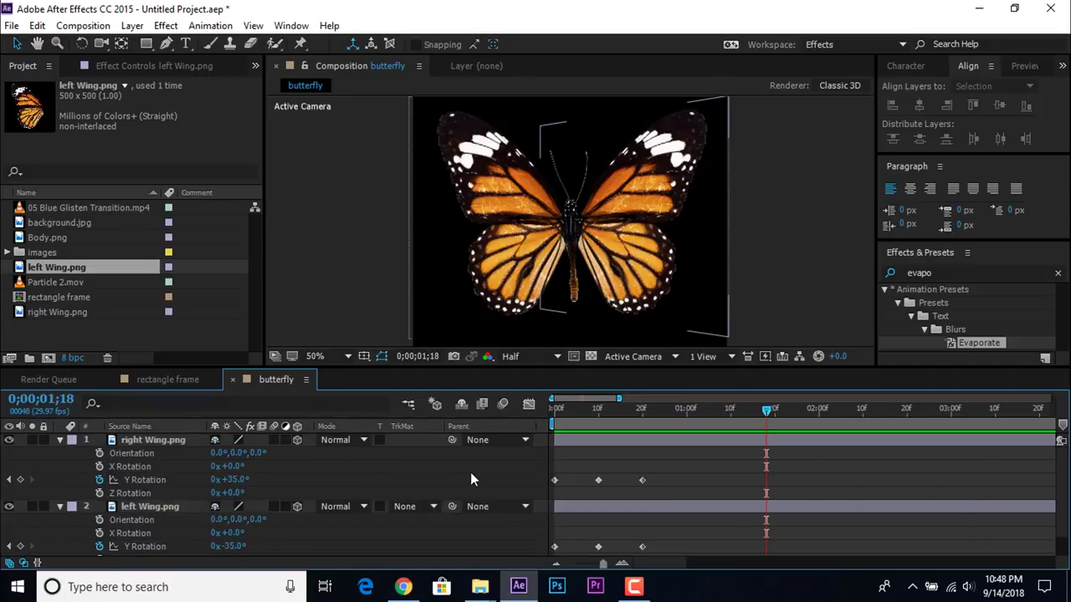
{"action": "left_click", "coordinate": [101, 482], "text": "alt"}
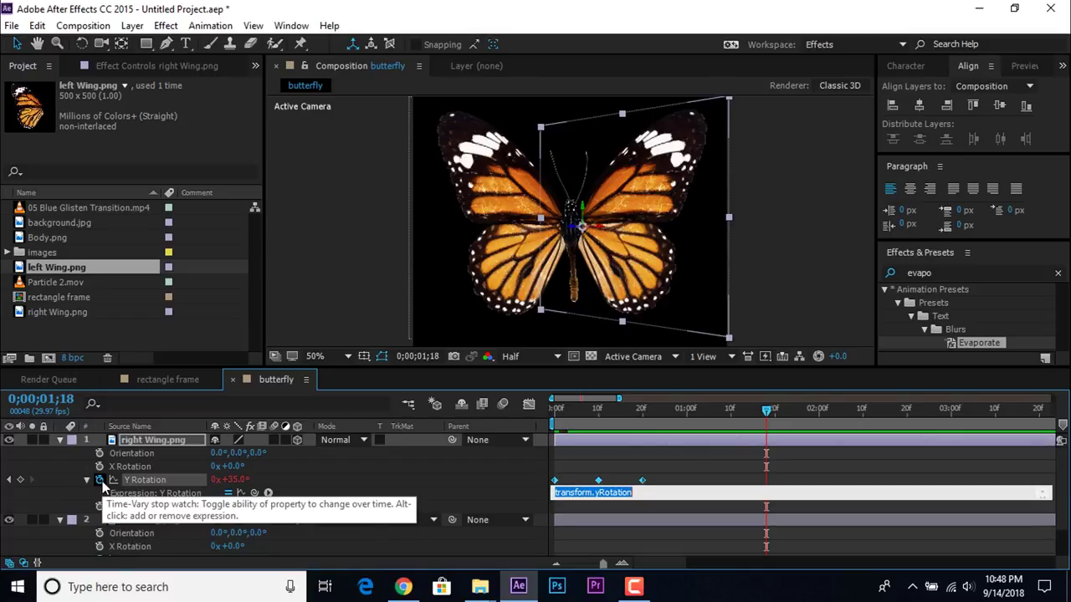
{"action": "left_click", "coordinate": [268, 494]}
{"action": "mouse_move", "coordinate": [323, 432]}
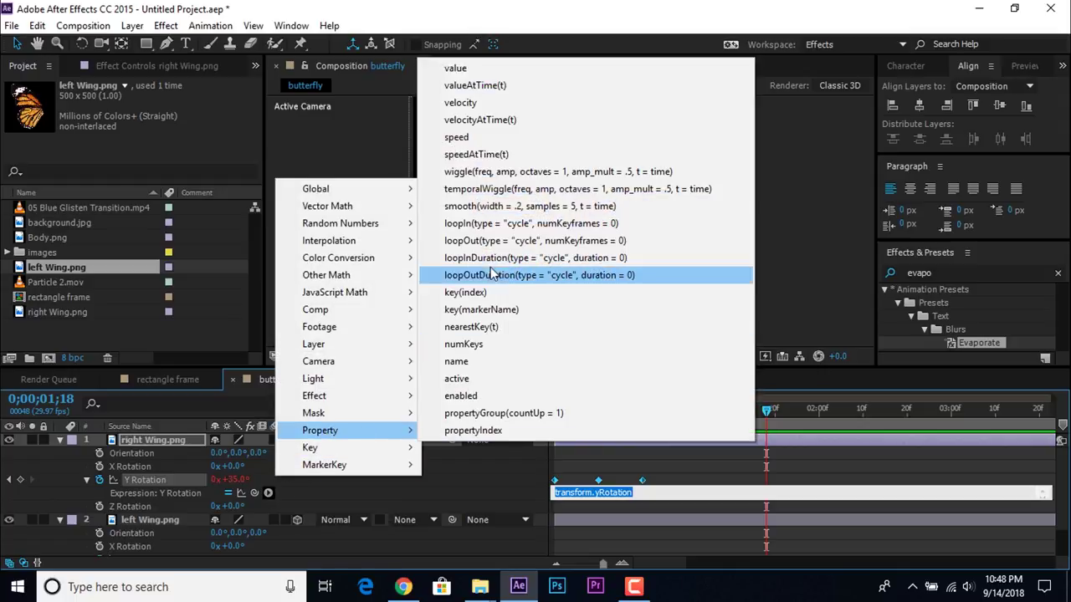
{"action": "left_click", "coordinate": [516, 240]}
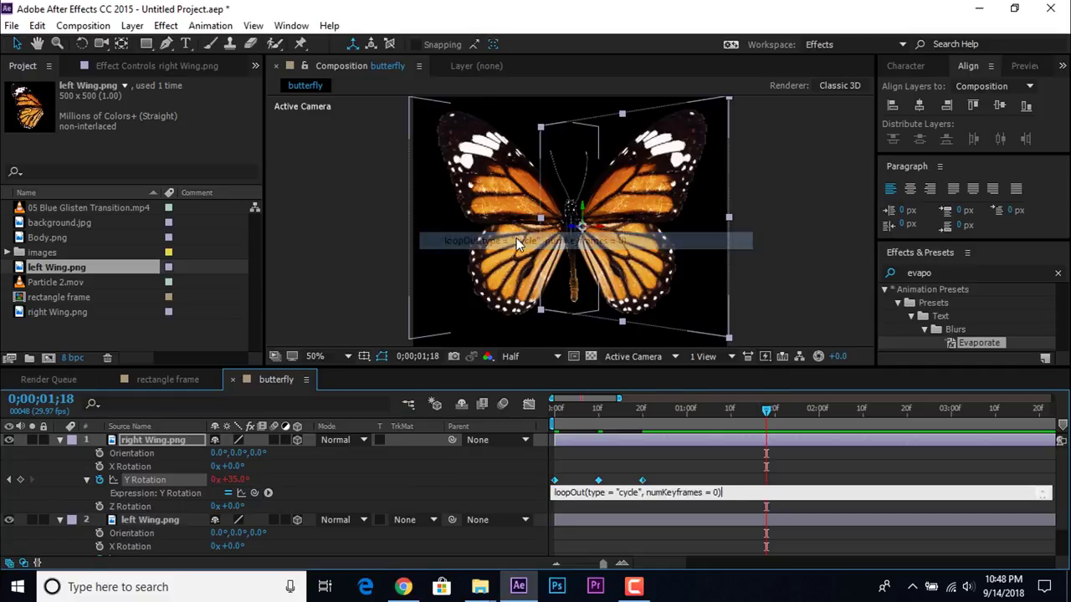
{"action": "left_click", "coordinate": [485, 490]}
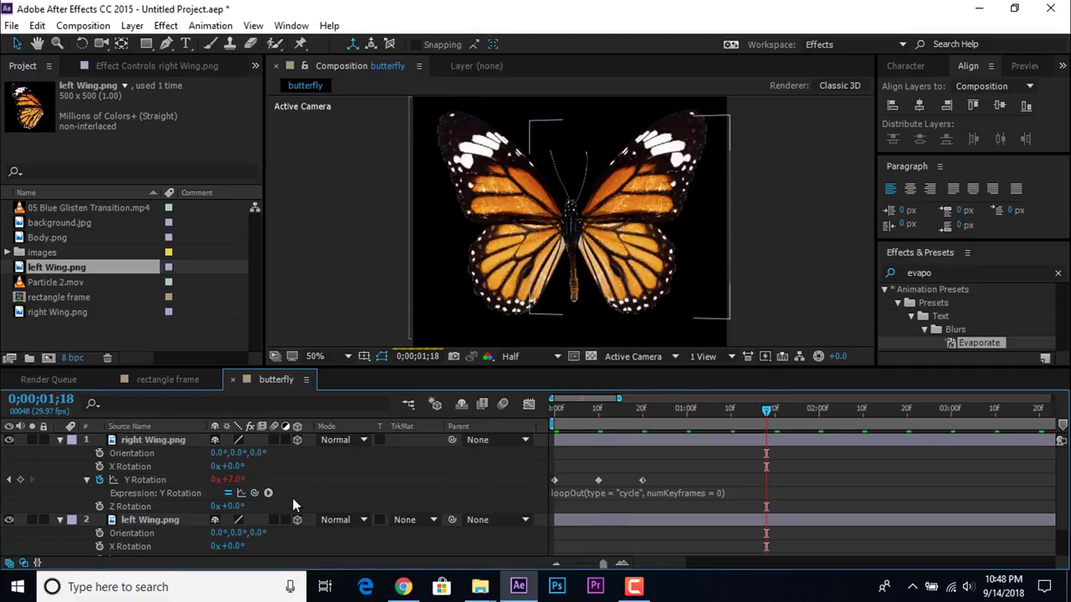
- Add the expression loopOut(type = "cycle", numKeyframes = 0) to the left wing's Y Rotation
{"action": "scroll", "coordinate": [321, 482], "scroll_direction": "down", "scroll_amount": 2}
{"action": "left_click", "coordinate": [99, 523], "text": "alt"}
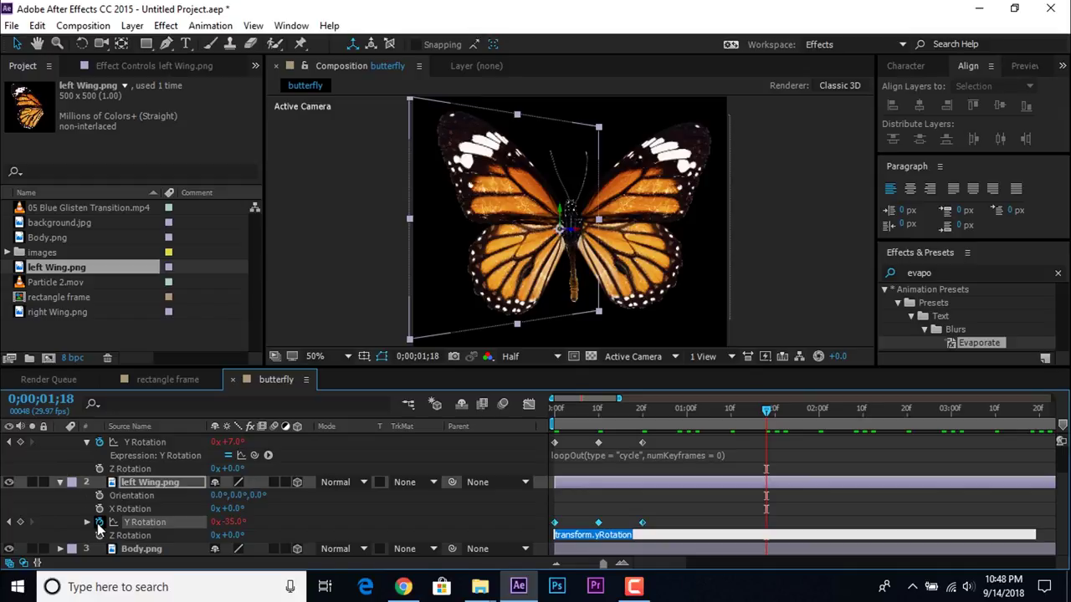
{"action": "left_click", "coordinate": [269, 536]}
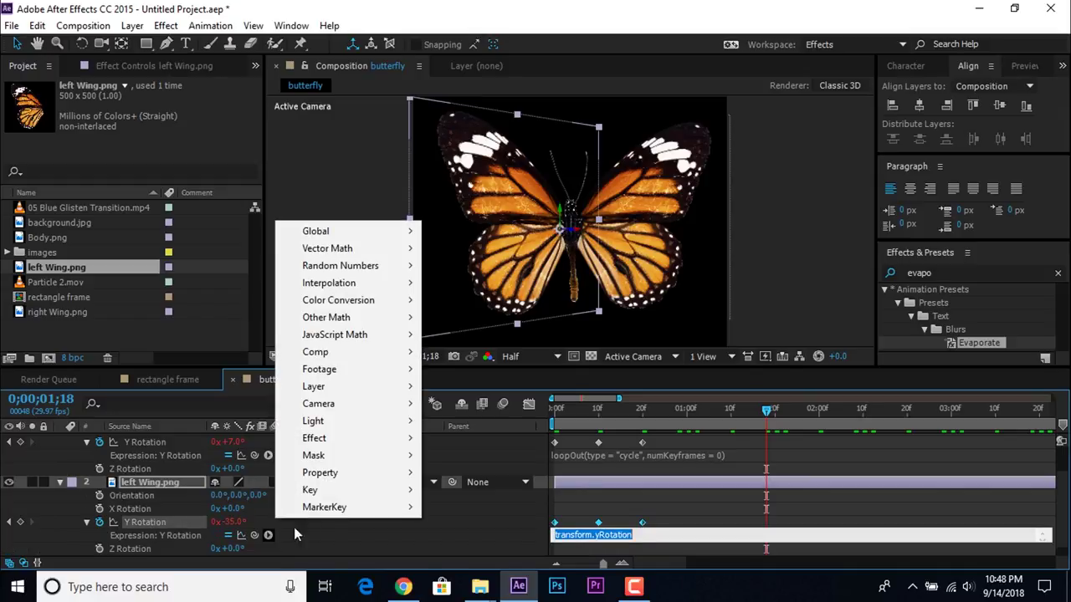
{"action": "mouse_move", "coordinate": [328, 475]}
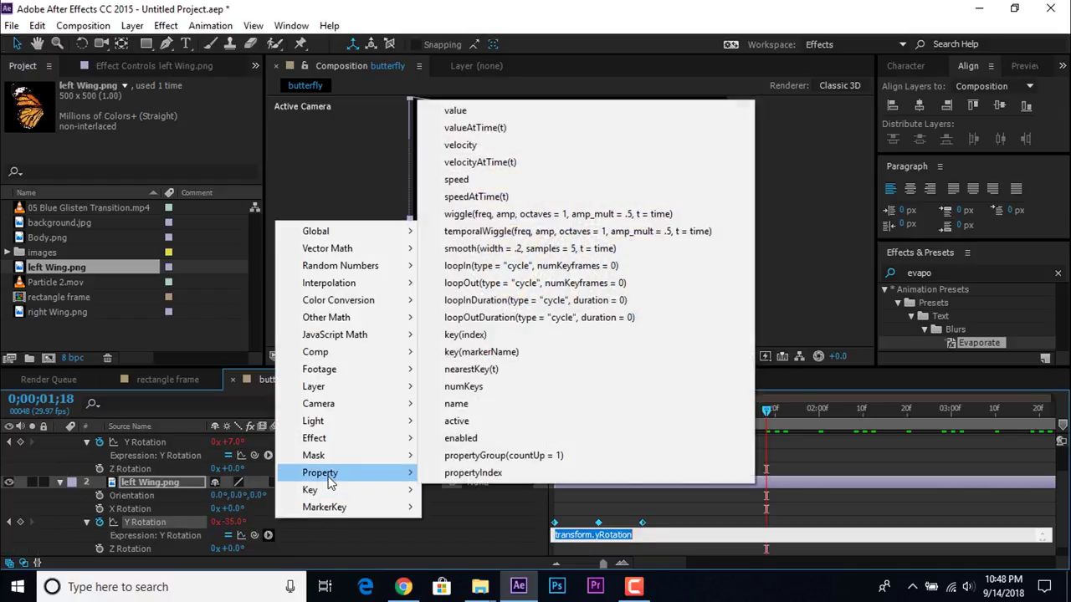
{"action": "left_click", "coordinate": [541, 283]}
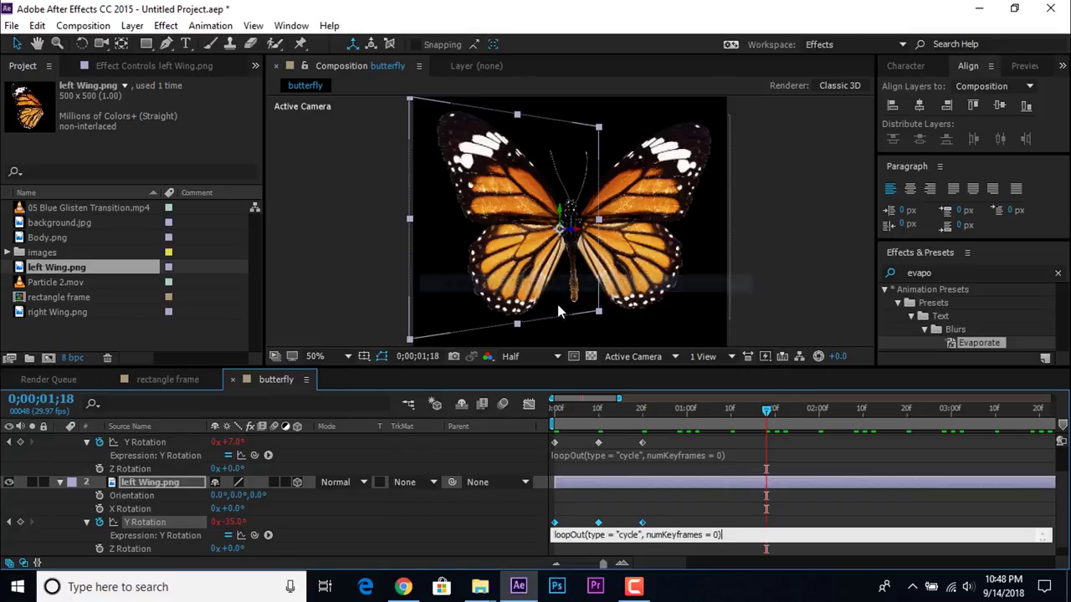
{"action": "left_click", "coordinate": [589, 501]}
- Preview the looping wing flap from the start and collapse the properties of both wing layers
{"action": "key", "text": "Home"}
{"action": "key", "text": "space"}
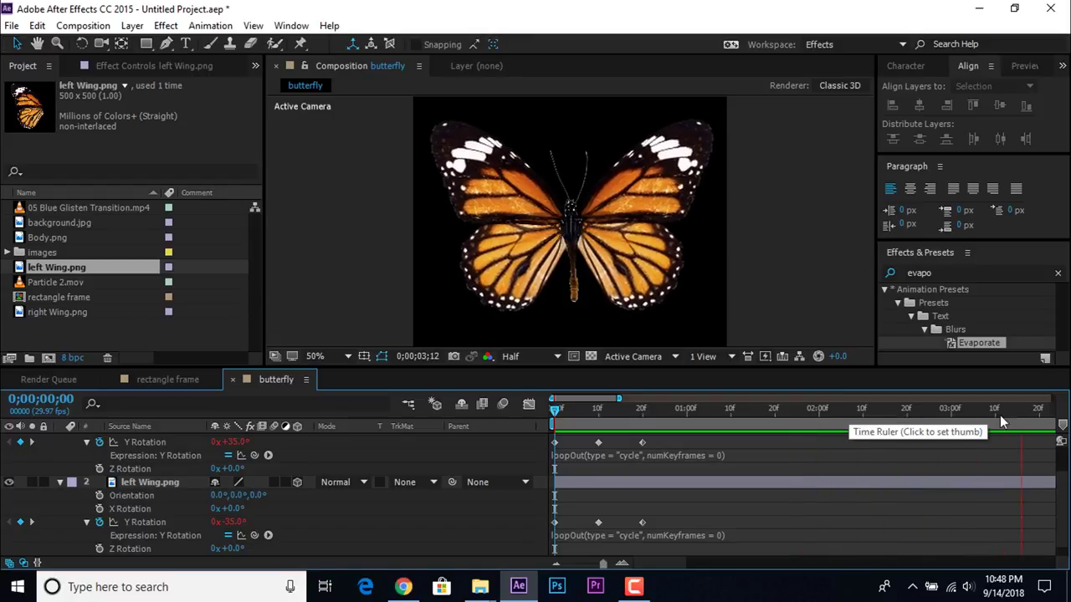
{"action": "left_click", "coordinate": [617, 416]}
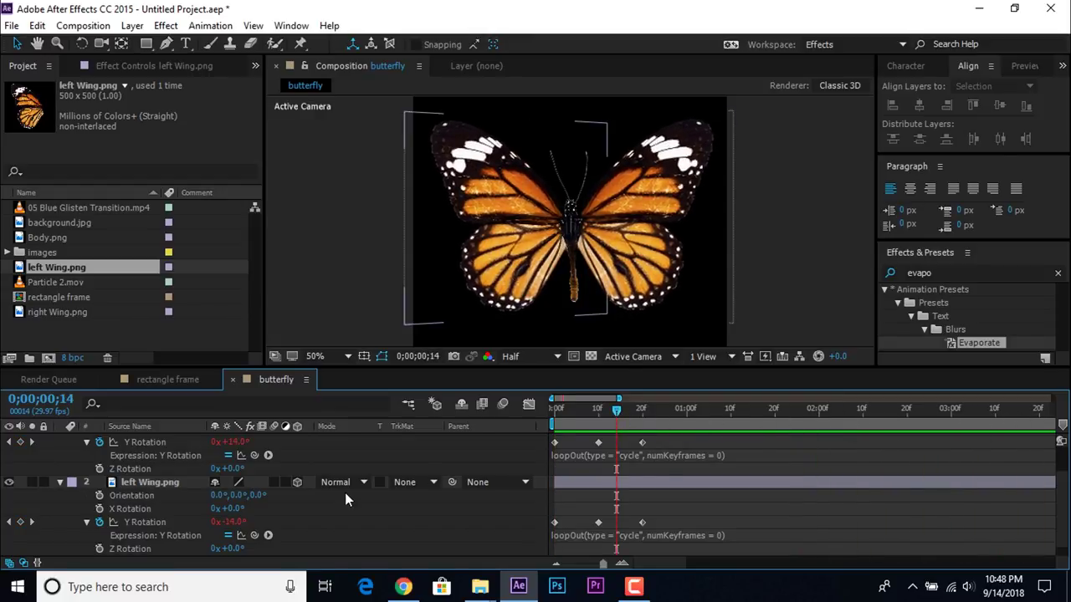
{"action": "scroll", "coordinate": [563, 466], "scroll_direction": "up", "scroll_amount": 3}
{"action": "left_click", "coordinate": [60, 440]}
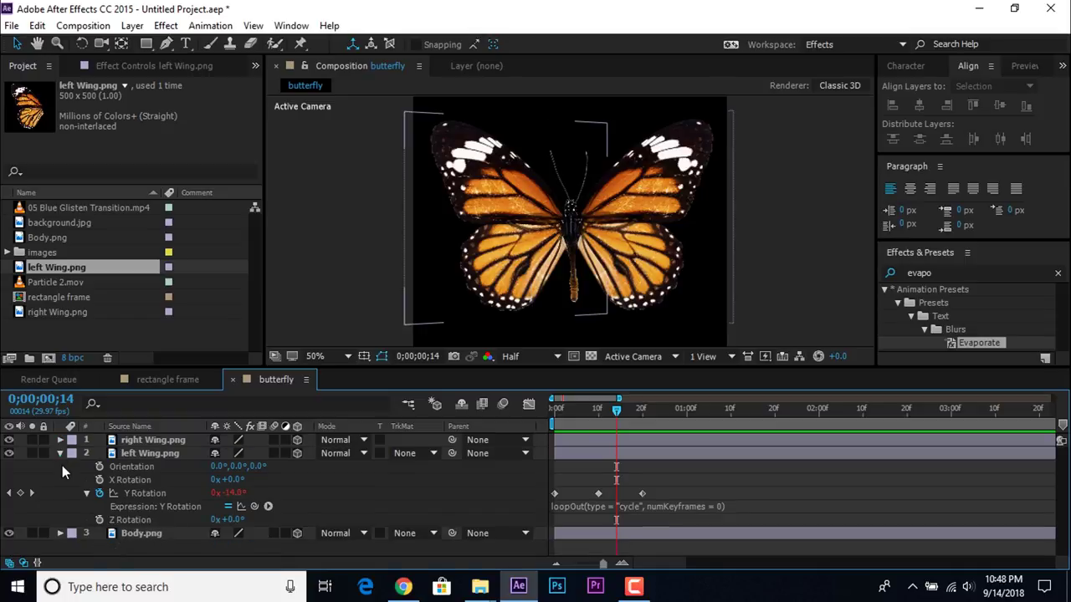
{"action": "left_click", "coordinate": [61, 453]}
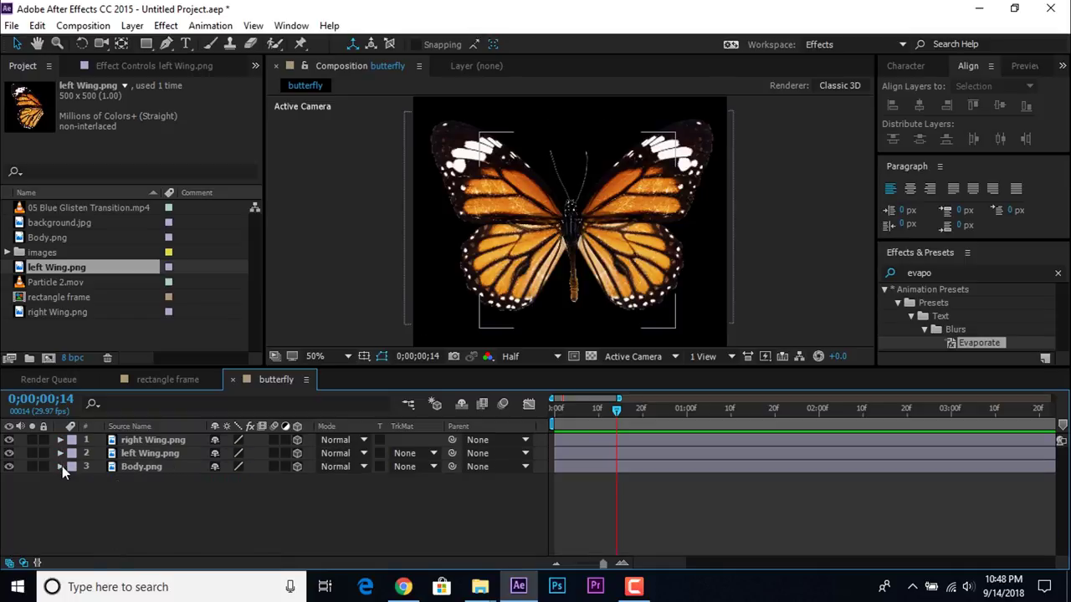
- Add the butterfly composition as the uppermost layer of the rectangle frame composition
{"action": "left_click", "coordinate": [161, 381]}
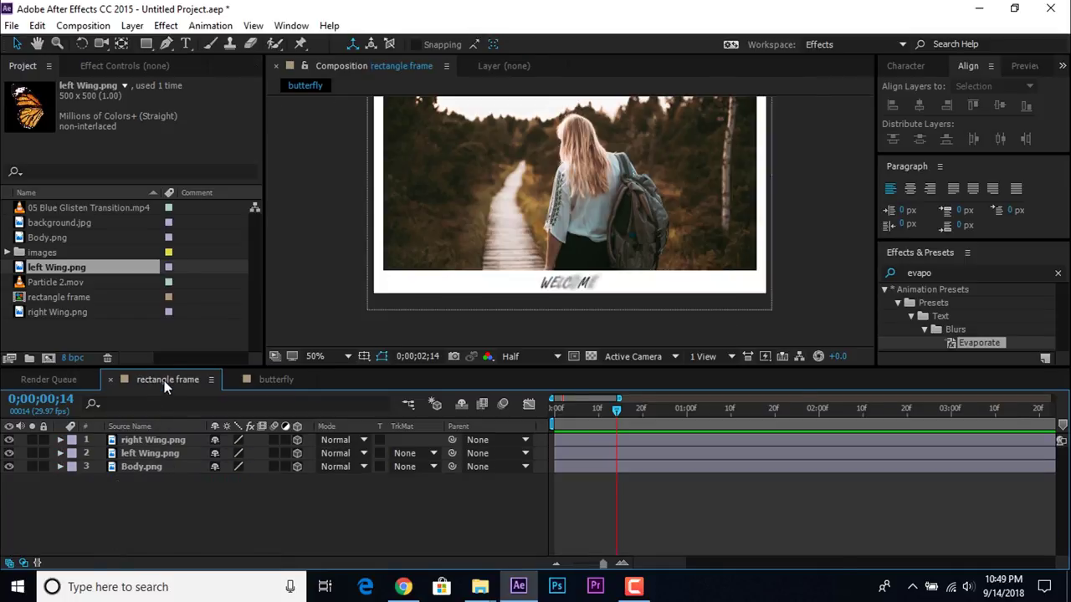
{"action": "left_click", "coordinate": [75, 331]}
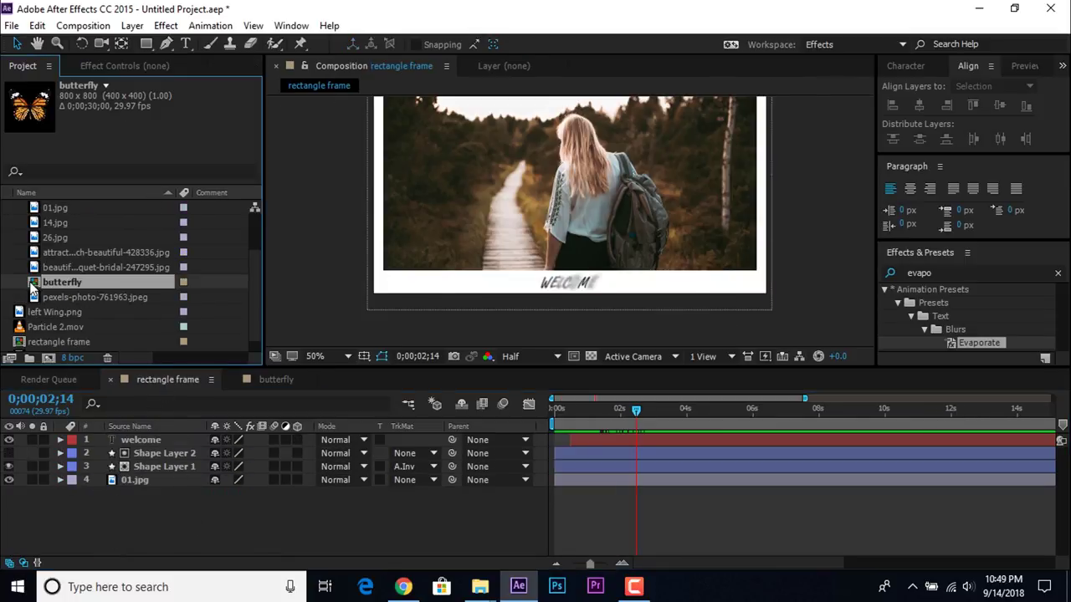
{"action": "left_click_drag", "start_coordinate": [54, 283], "coordinate": [152, 436]}
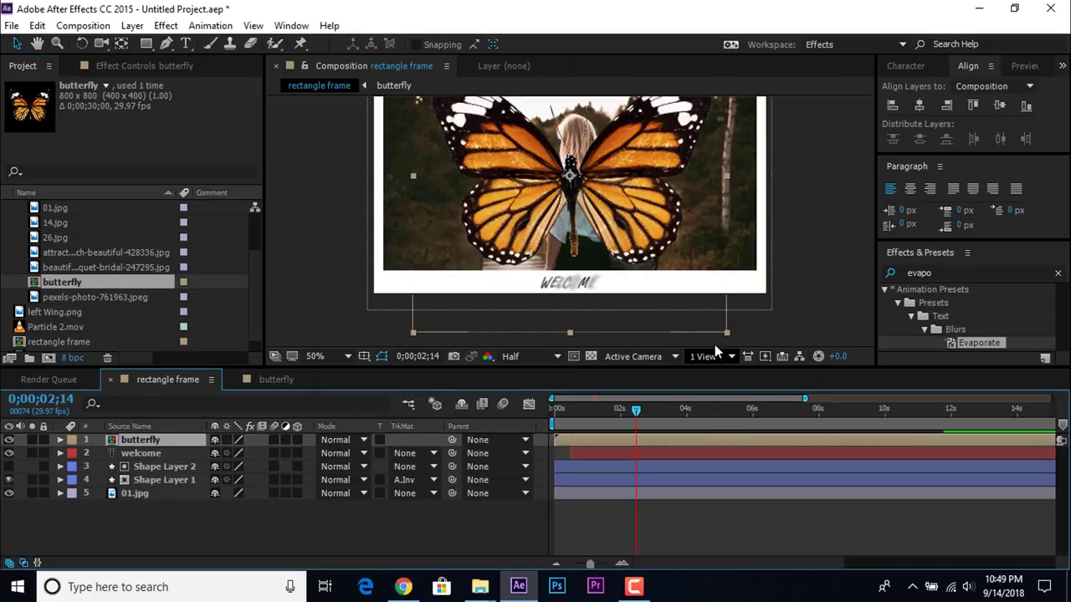
- Scale the butterfly down, place it on the photo frame's lower-left corner and rotate it to a slant
{"action": "left_click_drag", "start_coordinate": [725, 333], "coordinate": [619, 253]}
{"action": "left_click_drag", "start_coordinate": [573, 180], "coordinate": [400, 264]}
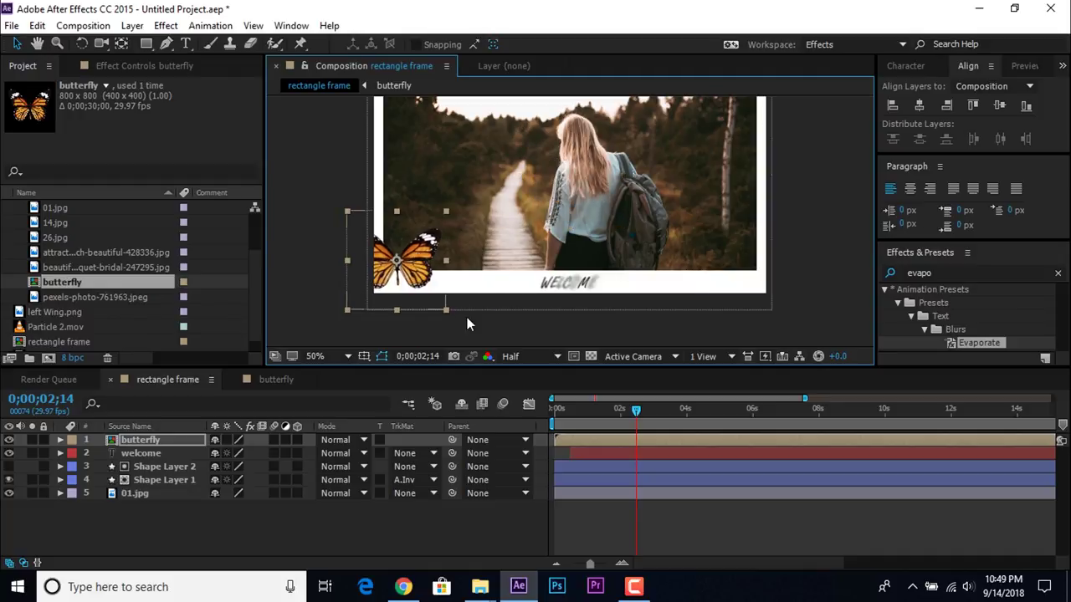
{"action": "key", "text": "w"}
{"action": "left_click_drag", "start_coordinate": [444, 309], "coordinate": [416, 327]}
{"action": "left_click_drag", "start_coordinate": [434, 269], "coordinate": [455, 263]}
{"action": "left_click_drag", "start_coordinate": [439, 315], "coordinate": [422, 280]}
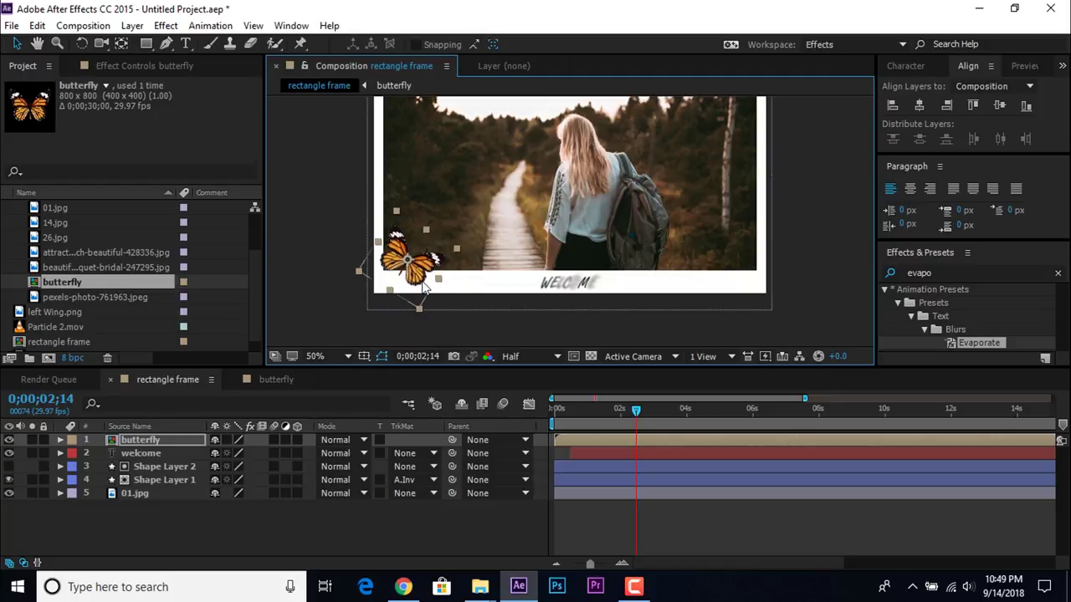
- Apply a Drop Shadow effect to the butterfly layer with Distance 15 and Softness 30
{"action": "key", "text": "ctrl+space"}
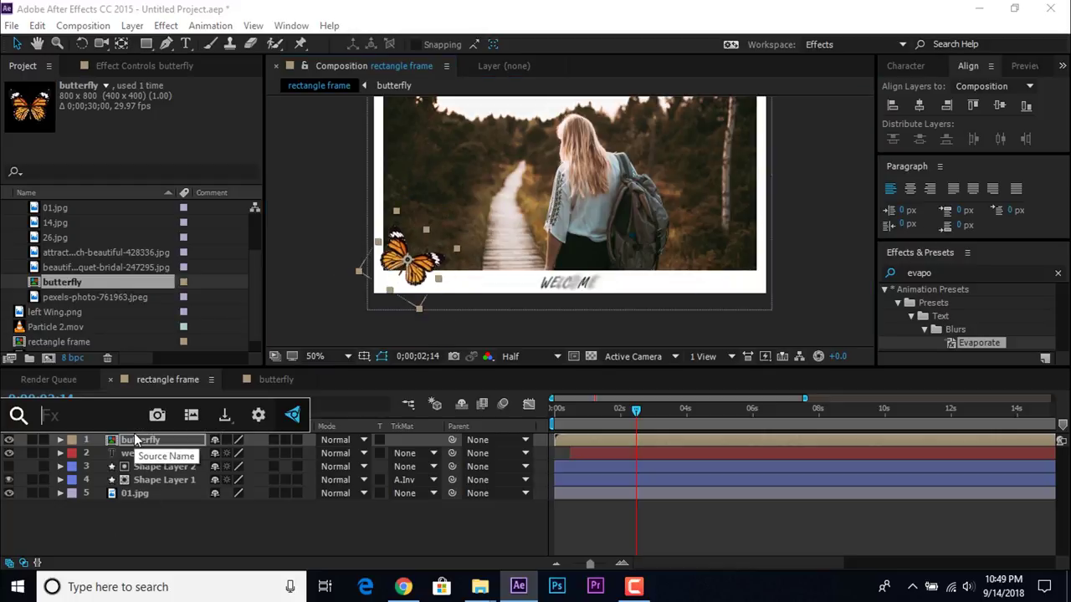
{"action": "type", "text": "drop"}
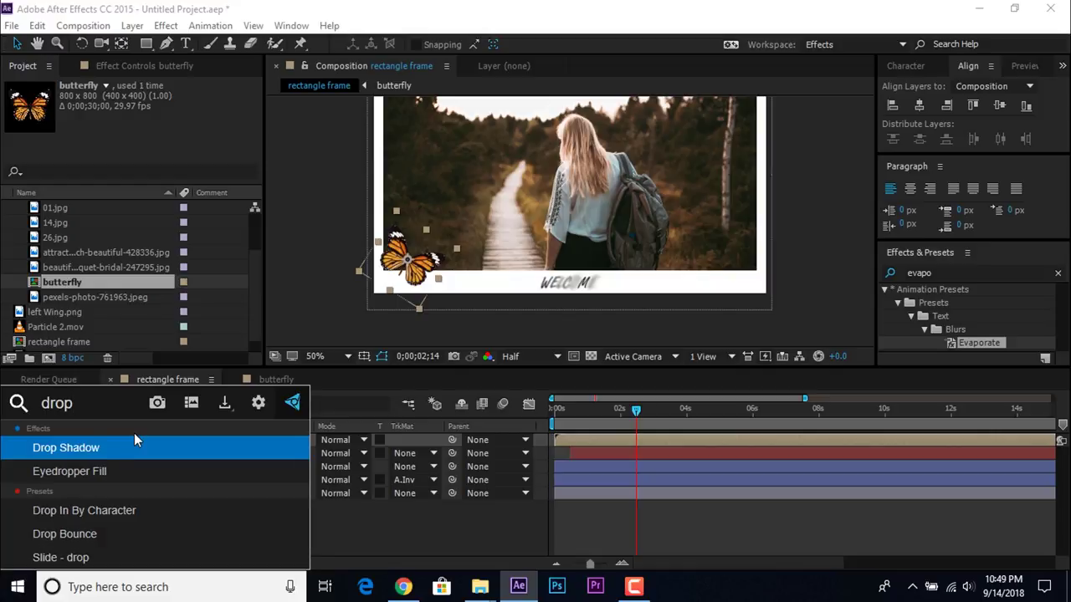
{"action": "left_click", "coordinate": [64, 455]}
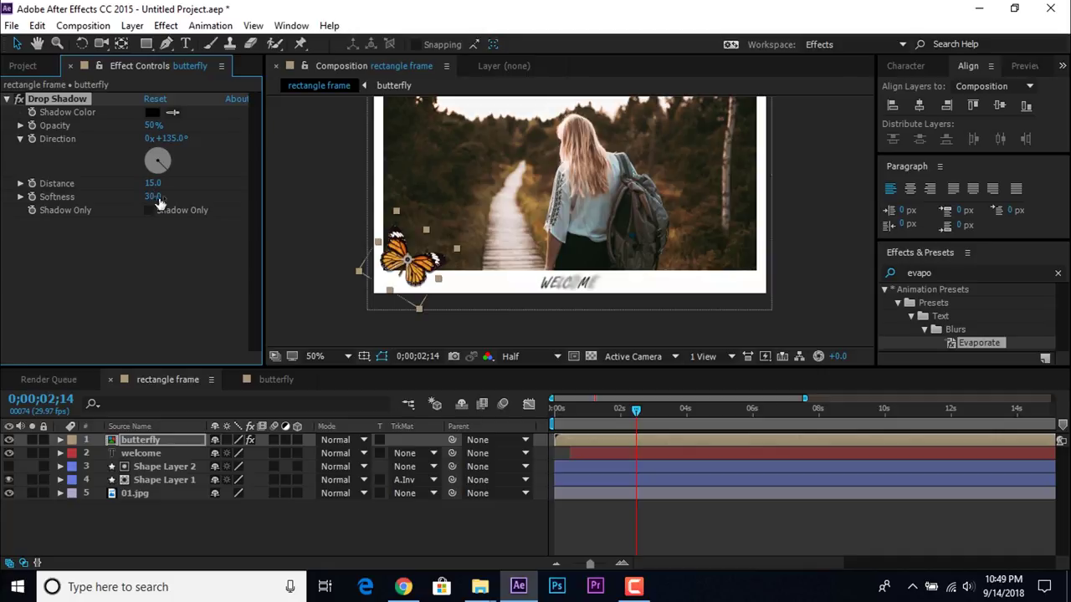
{"action": "left_click", "coordinate": [381, 512]}
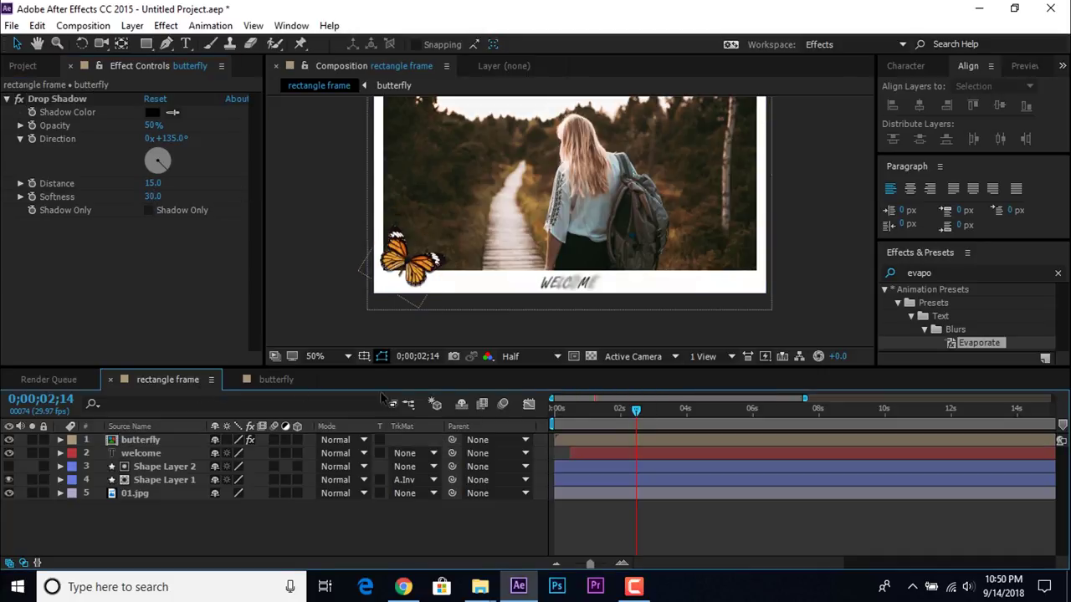
- Create a new composition named "squre frame" with a width and height of 600 px
{"action": "key", "text": "ctrl+0"}
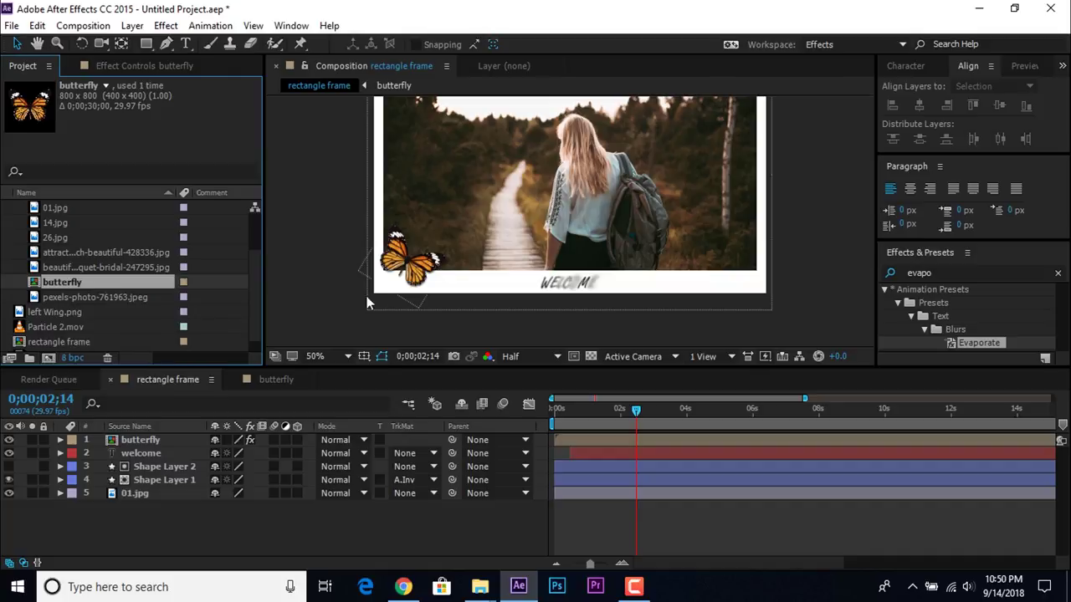
{"action": "key", "text": "comma"}
{"action": "left_click", "coordinate": [48, 358]}
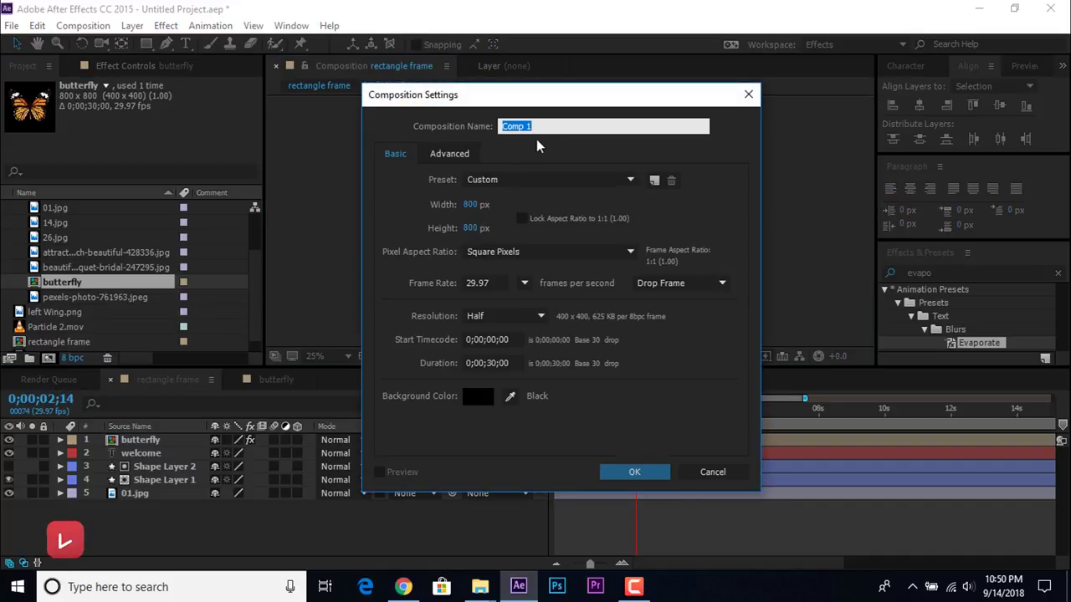
{"action": "type", "text": "squre frame"}
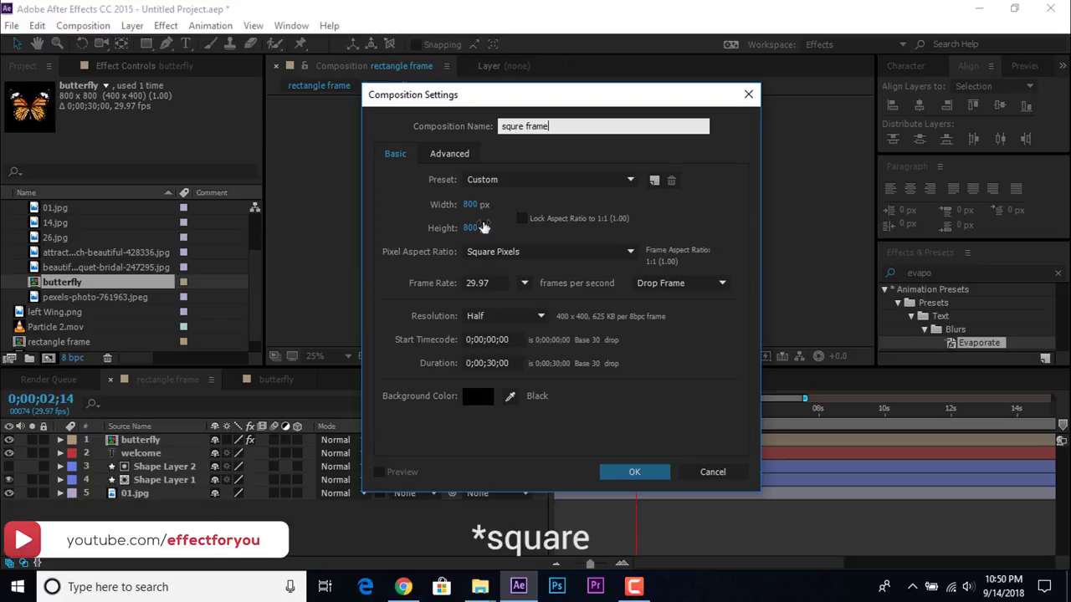
{"action": "left_click", "coordinate": [471, 204]}
{"action": "type", "text": "600"}
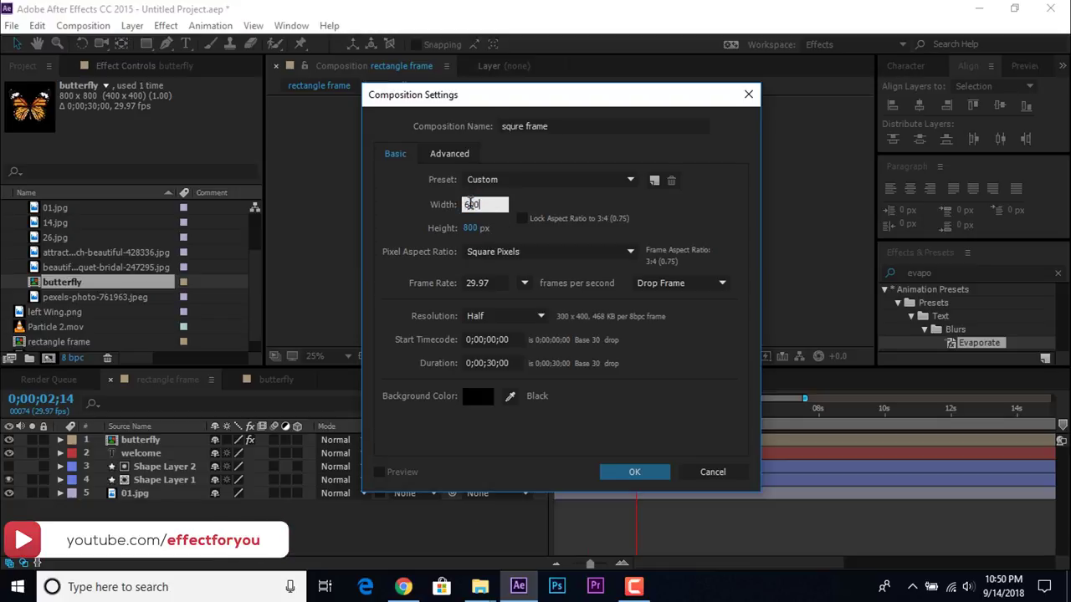
{"action": "left_click", "coordinate": [470, 228]}
{"action": "type", "text": "600"}
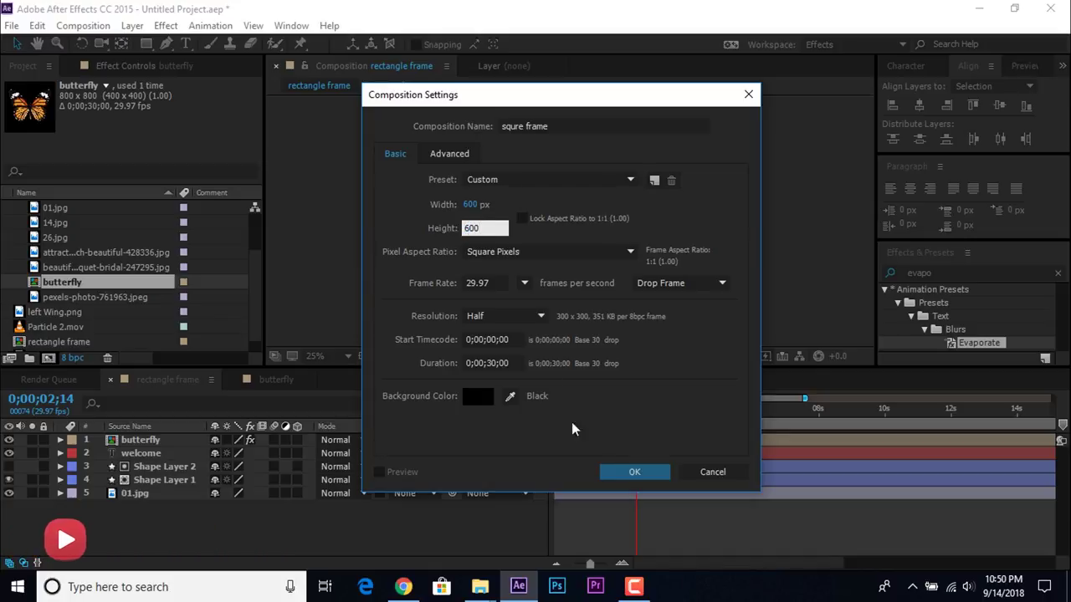
{"action": "left_click", "coordinate": [640, 477]}
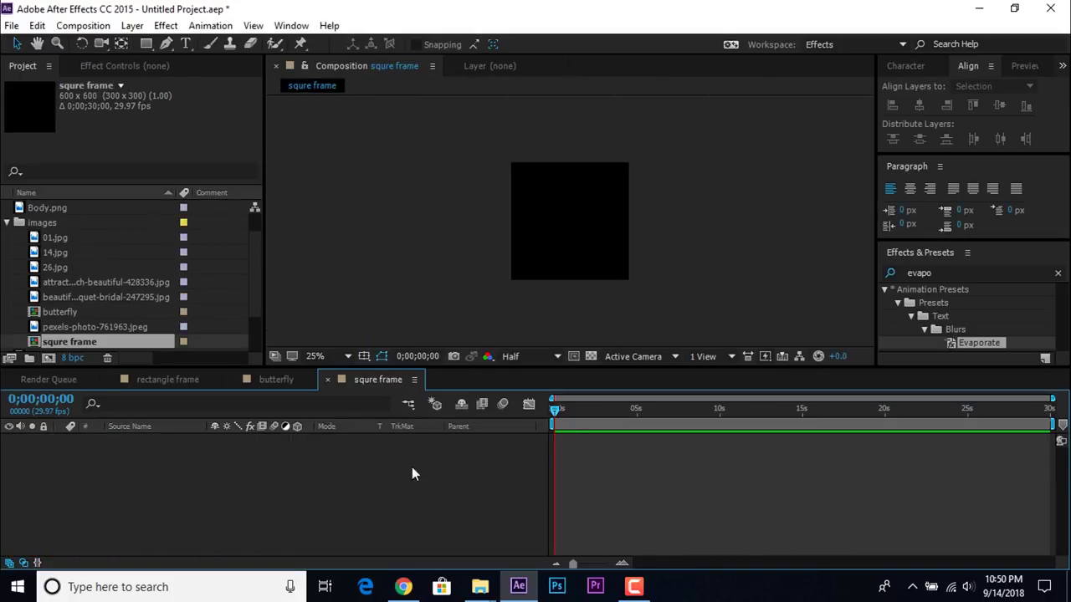
- Create a white rectangle shape layer filling the square composition and duplicate it
{"action": "double_click", "coordinate": [148, 43]}
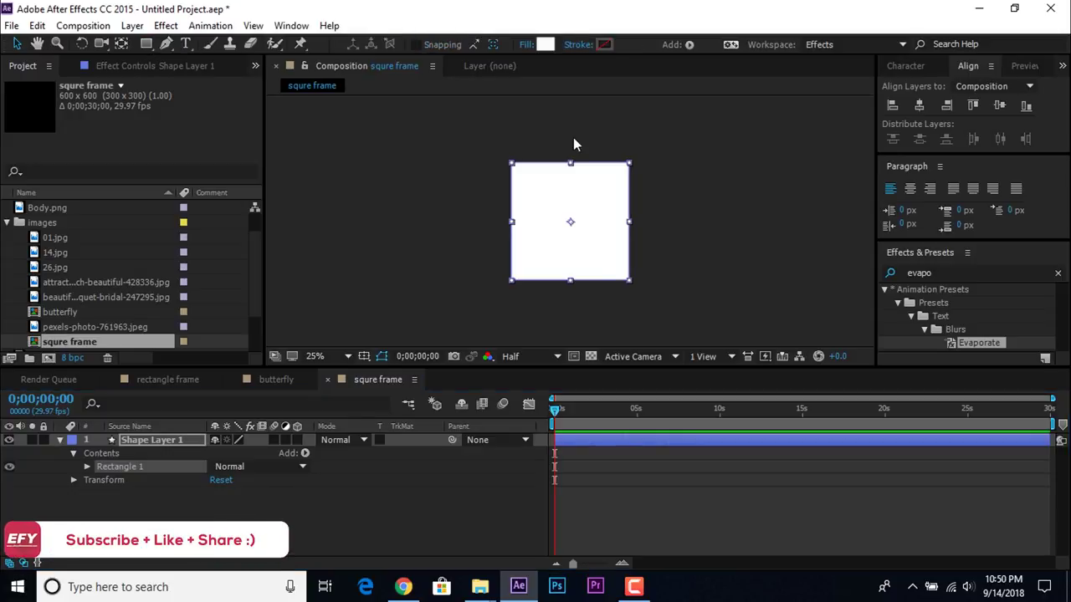
{"action": "left_click", "coordinate": [167, 445]}
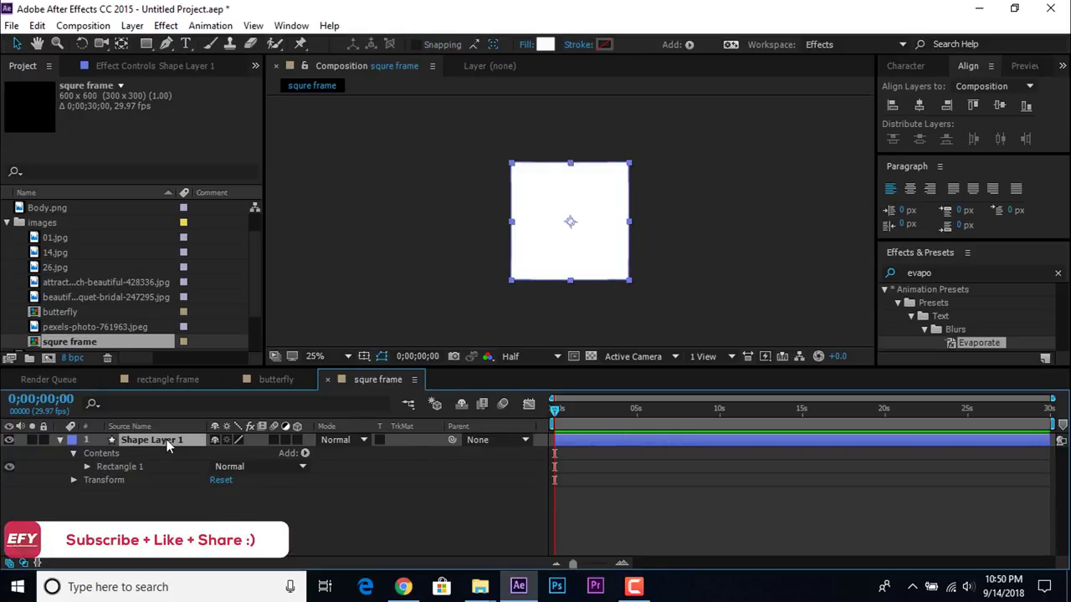
{"action": "key", "text": "ctrl+d"}
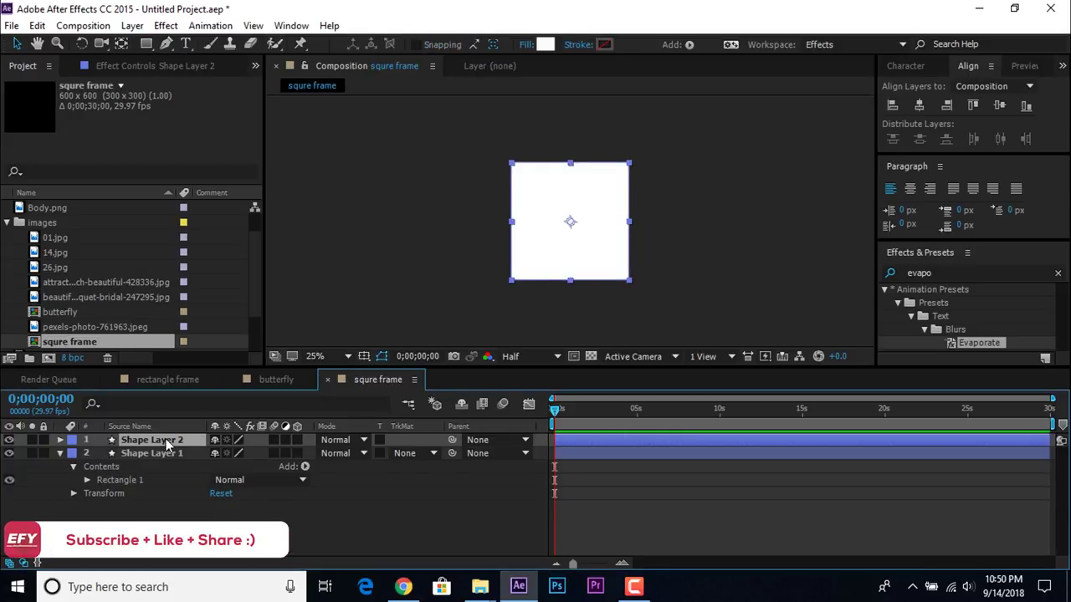
{"action": "left_click", "coordinate": [61, 453]}
- Shrink the duplicated rectangle to the photo opening, leaving narrow side borders and a wider border at the bottom
{"action": "scroll", "coordinate": [631, 303], "scroll_direction": "up", "scroll_amount": 2}
{"action": "left_click_drag", "start_coordinate": [687, 338], "coordinate": [676, 328]}
{"action": "left_click_drag", "start_coordinate": [570, 328], "coordinate": [571, 313]}
{"action": "left_click_drag", "start_coordinate": [577, 284], "coordinate": [578, 269]}
{"action": "left_click_drag", "start_coordinate": [571, 296], "coordinate": [590, 276]}
- Set the track matte of Shape Layer 1 to Alpha Inverted Matte "Shape Layer 2"
{"action": "left_click", "coordinate": [135, 467]}
{"action": "left_click", "coordinate": [304, 454]}
{"action": "left_click", "coordinate": [410, 452]}
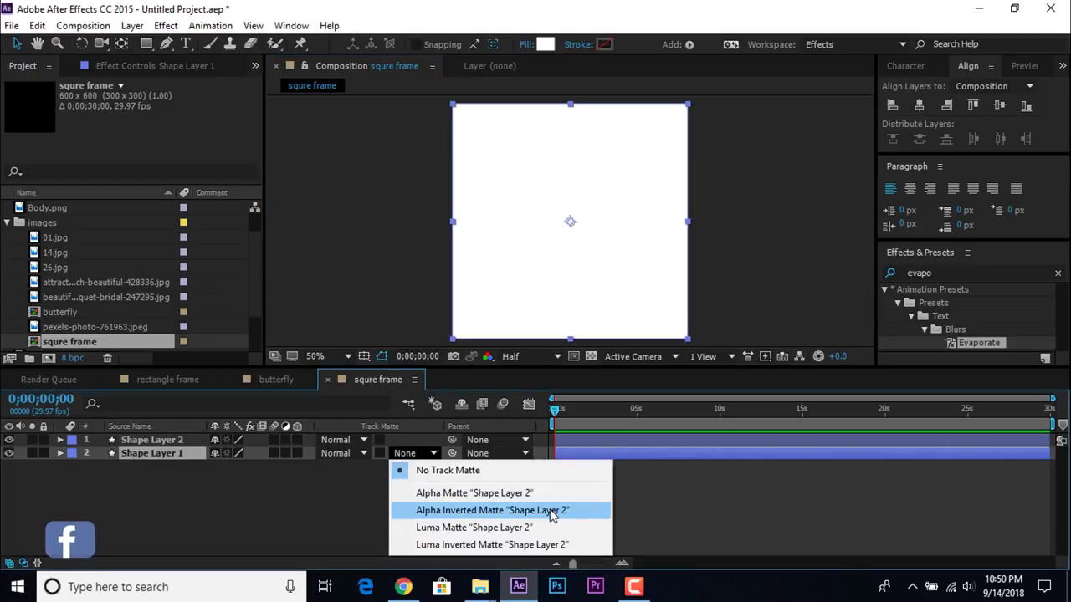
{"action": "left_click", "coordinate": [501, 508]}
- Add 14.jpg below the shape layers and scale the photo down to fit the frame opening
{"action": "key", "text": "comma"}
{"action": "scroll", "coordinate": [69, 313], "scroll_direction": "down", "scroll_amount": 1}
{"action": "left_click", "coordinate": [70, 298]}
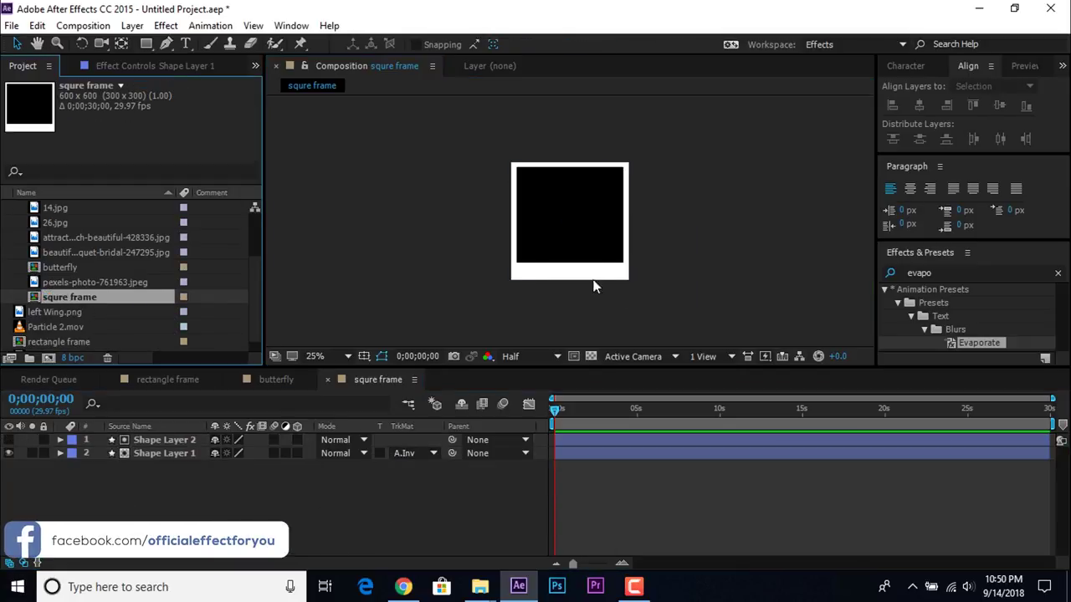
{"action": "scroll", "coordinate": [61, 300], "scroll_direction": "up", "scroll_amount": 2}
{"action": "left_click_drag", "start_coordinate": [56, 282], "coordinate": [162, 467]}
{"action": "left_click_drag", "start_coordinate": [766, 222], "coordinate": [661, 216]}
- Add the text caption "hey everyone" in the white border below the photo of the square frame
{"action": "key", "text": "ctrl+t"}
{"action": "key", "text": "period"}
{"action": "left_click", "coordinate": [517, 276]}
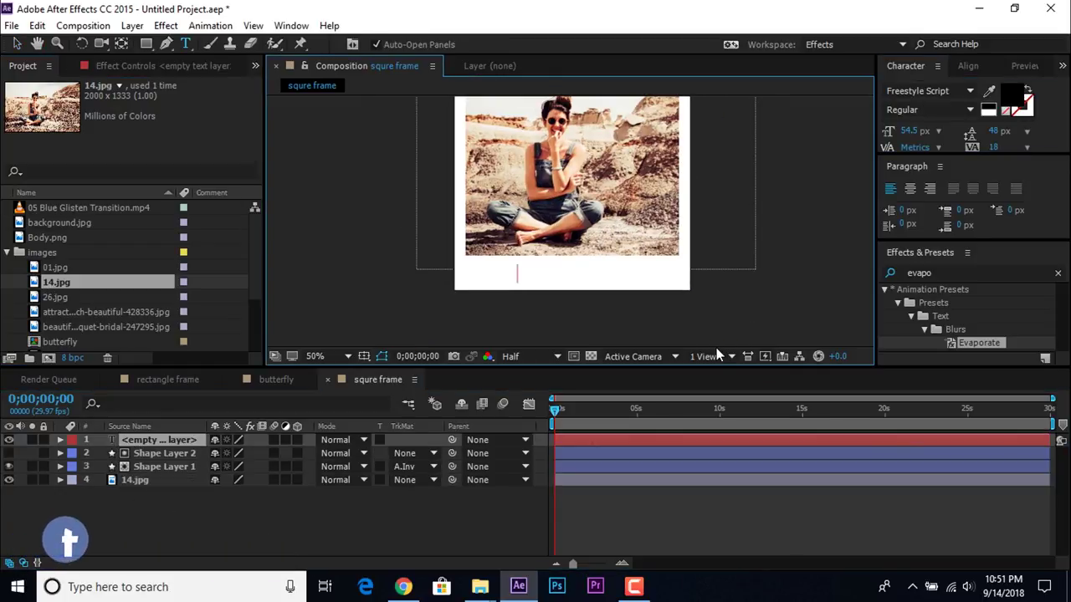
{"action": "type", "text": "het"}
{"action": "key", "text": "BackSpace"}
{"action": "type", "text": "y everyone"}
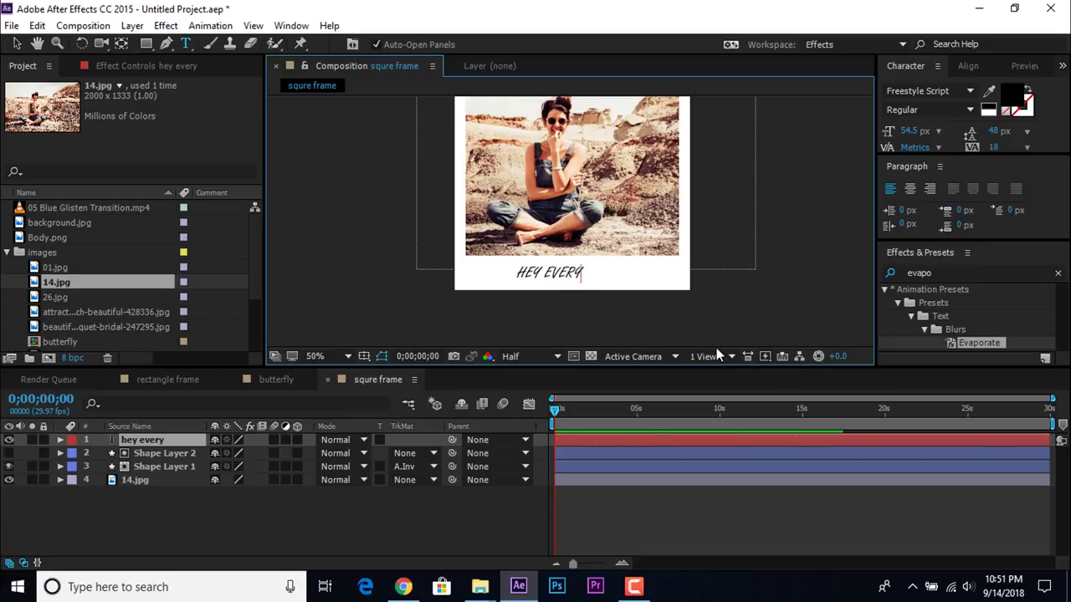
- Center the "hey everyone" caption horizontally in the square frame composition and deselect it
{"action": "left_click", "coordinate": [967, 66]}
{"action": "left_click", "coordinate": [917, 106]}
{"action": "key", "text": "v"}
{"action": "left_click", "coordinate": [510, 527]}
{"action": "key", "text": "comma"}
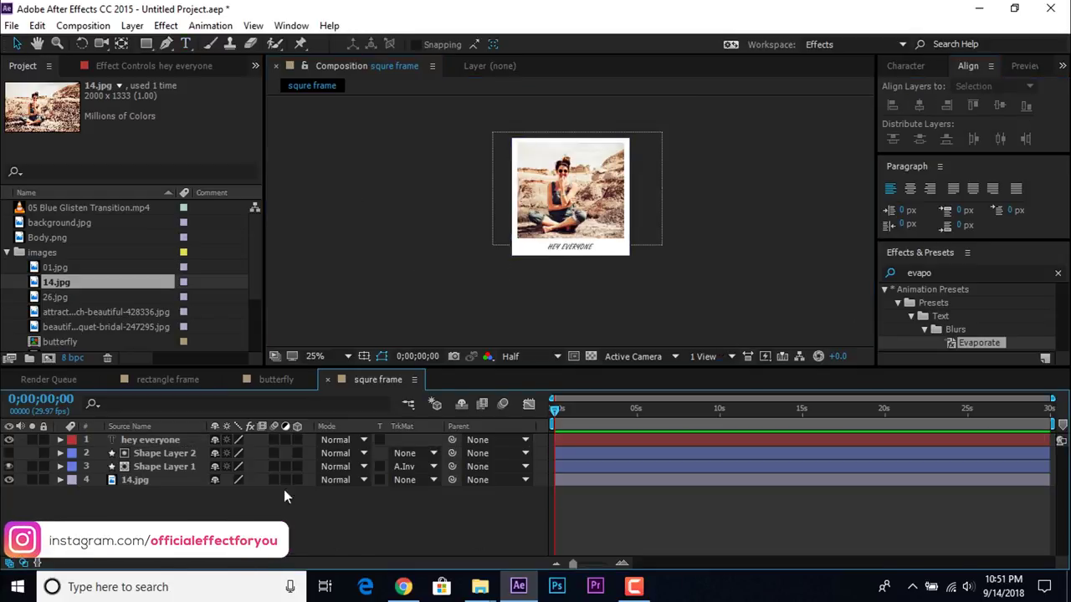
- Create a new composition named "main comp" with a width of 1920 px and a height of 1080 px
{"action": "left_click", "coordinate": [48, 358]}
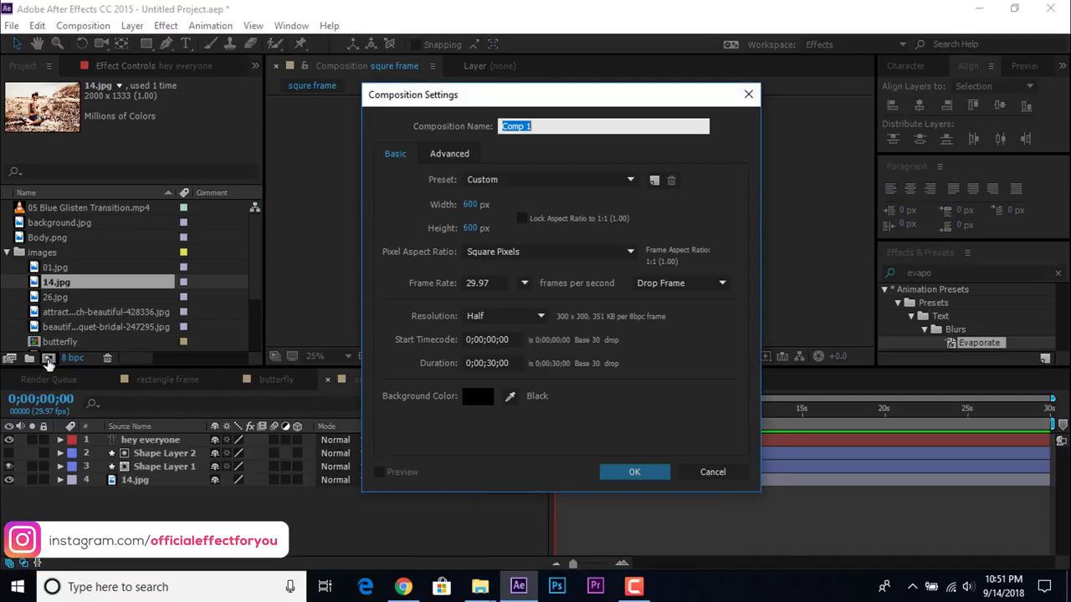
{"action": "type", "text": "main comp"}
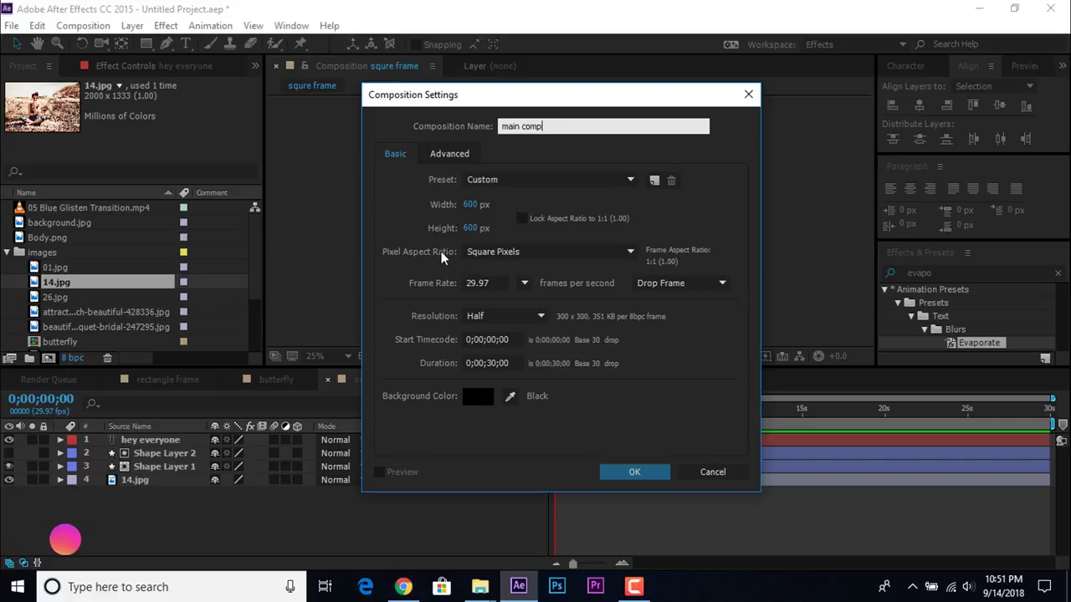
{"action": "left_click", "coordinate": [468, 205]}
{"action": "type", "text": "1920"}
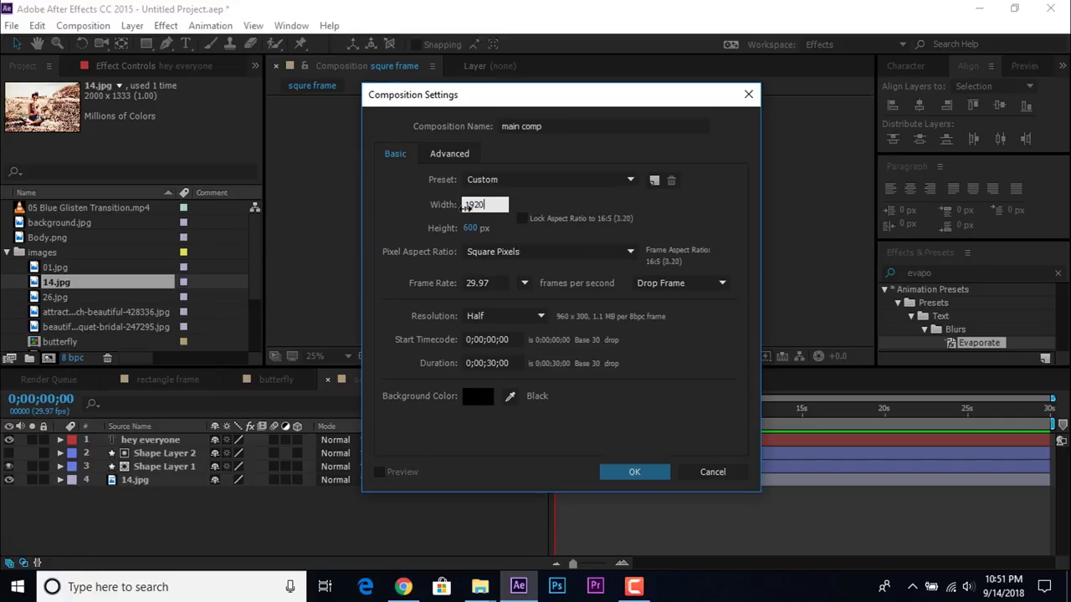
{"action": "key", "text": "Tab"}
{"action": "type", "text": "1080"}
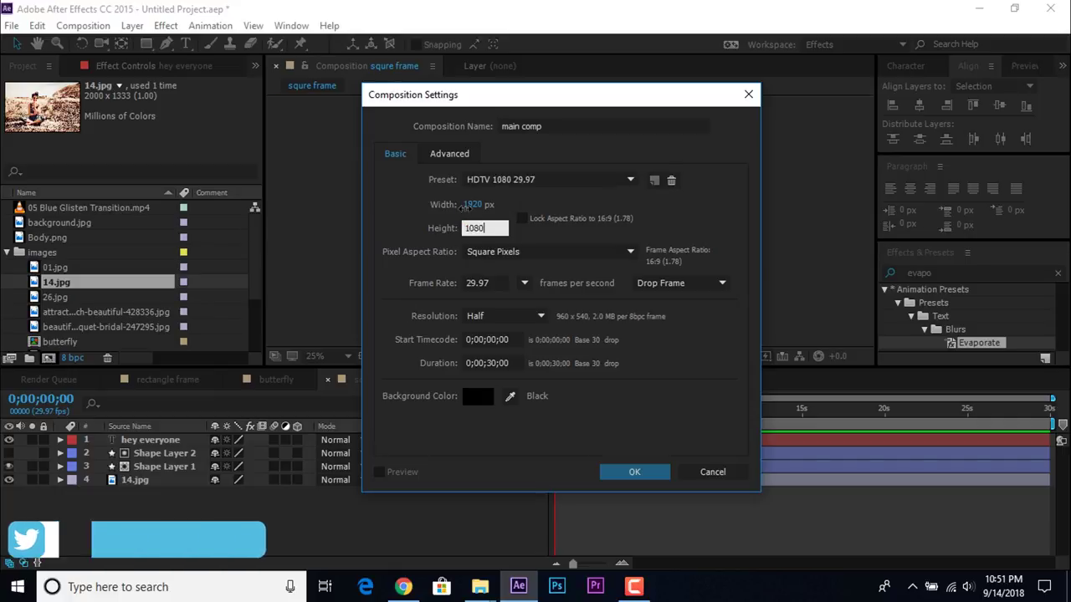
{"action": "left_click", "coordinate": [633, 474]}
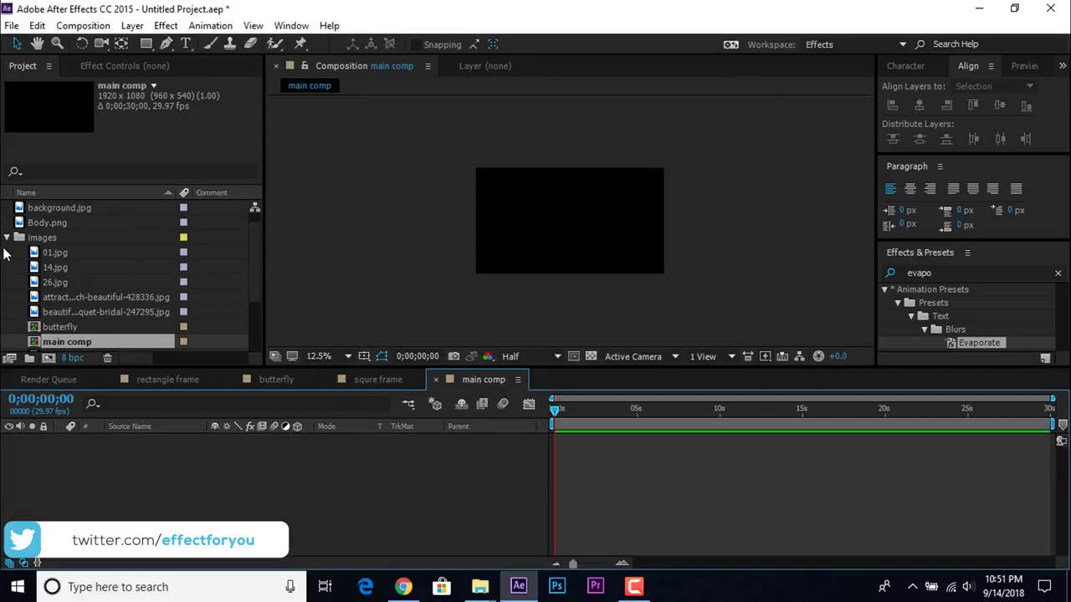
- Add the rectangle frame composition to main comp and place the squre frame composition above it
{"action": "scroll", "coordinate": [41, 308], "scroll_direction": "down", "scroll_amount": 3}
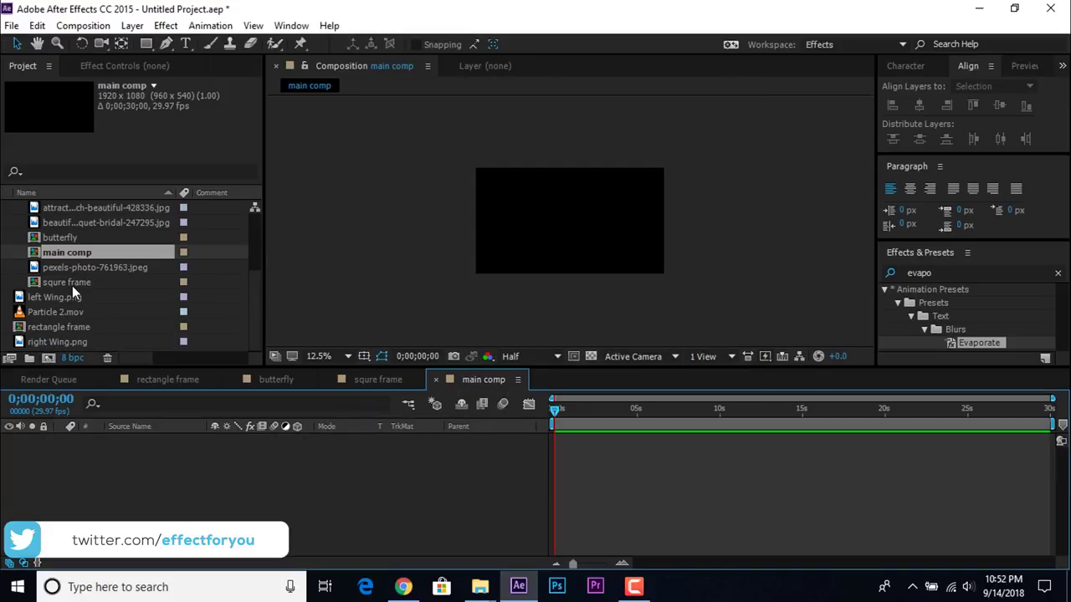
{"action": "left_click", "coordinate": [72, 284]}
{"action": "left_click", "coordinate": [55, 329]}
{"action": "left_click_drag", "start_coordinate": [55, 332], "coordinate": [124, 459]}
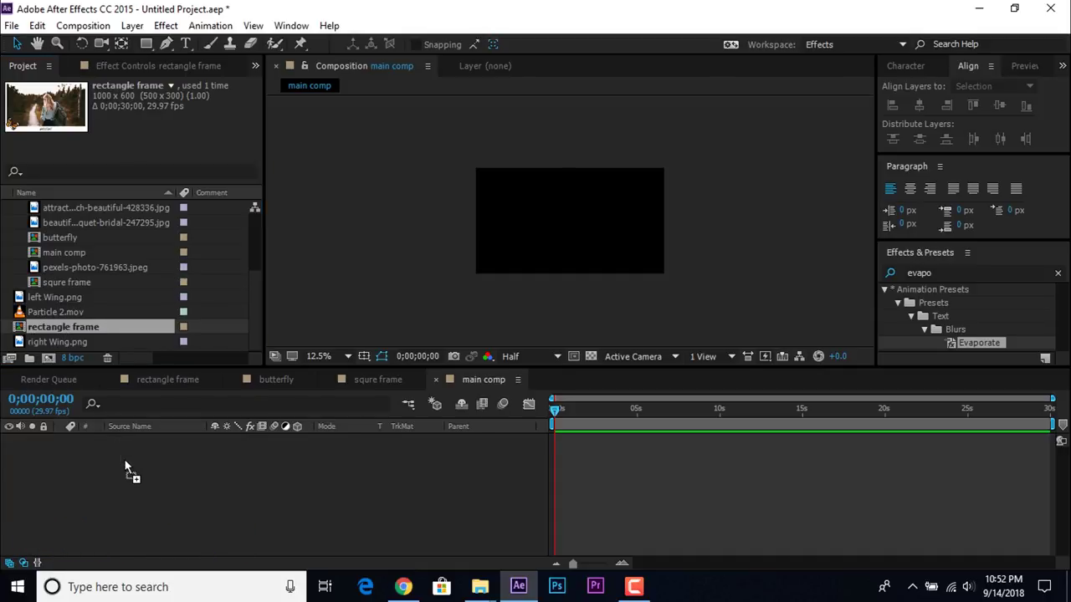
{"action": "left_click", "coordinate": [70, 284]}
{"action": "left_click_drag", "start_coordinate": [38, 282], "coordinate": [132, 442]}
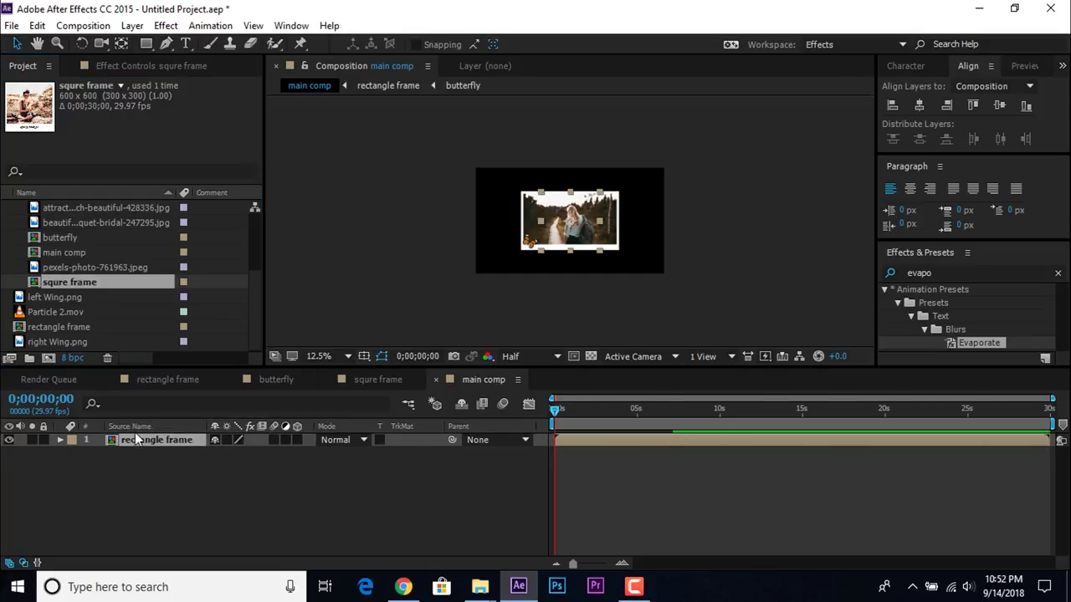
{"action": "left_click", "coordinate": [380, 489]}
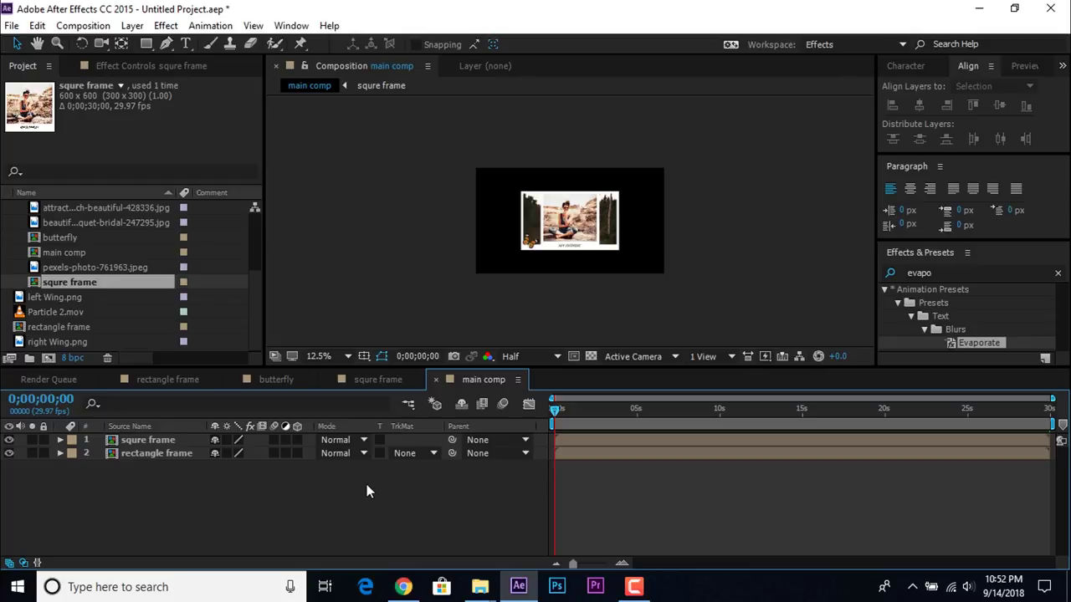
- Add background.jpg beneath both frame layers and scale it up to cover the whole composition
{"action": "scroll", "coordinate": [126, 338], "scroll_direction": "up", "scroll_amount": 3}
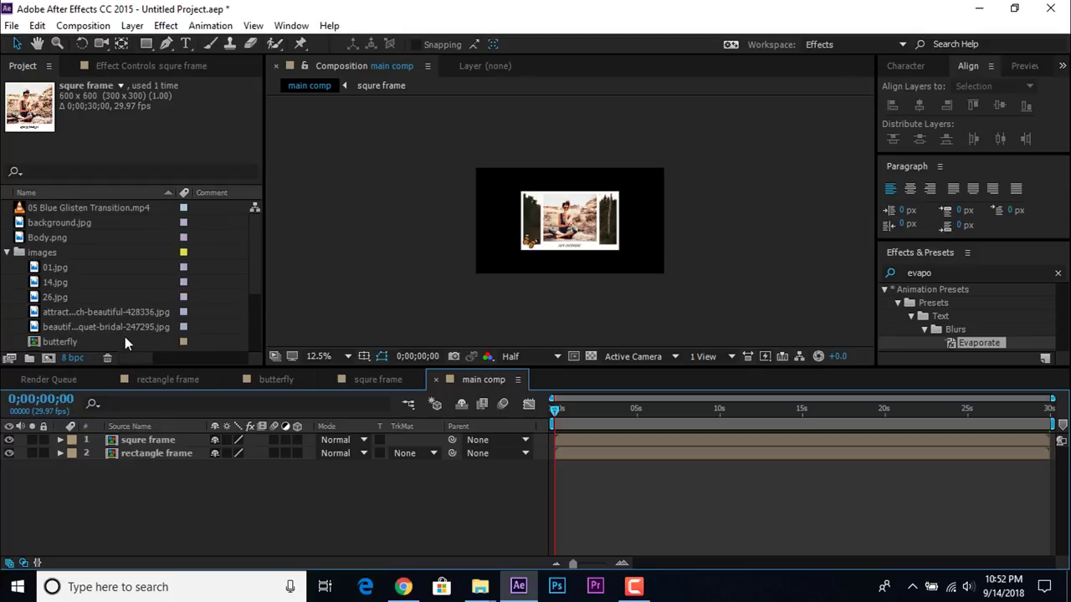
{"action": "left_click", "coordinate": [59, 222]}
{"action": "left_click_drag", "start_coordinate": [57, 222], "coordinate": [183, 502]}
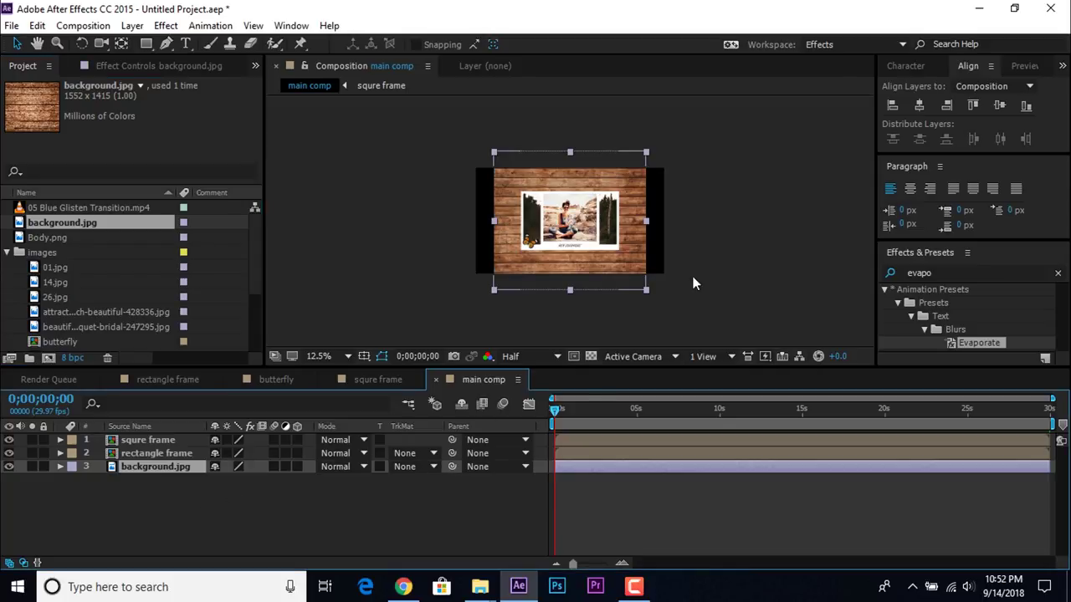
{"action": "left_click_drag", "start_coordinate": [649, 290], "coordinate": [727, 328]}
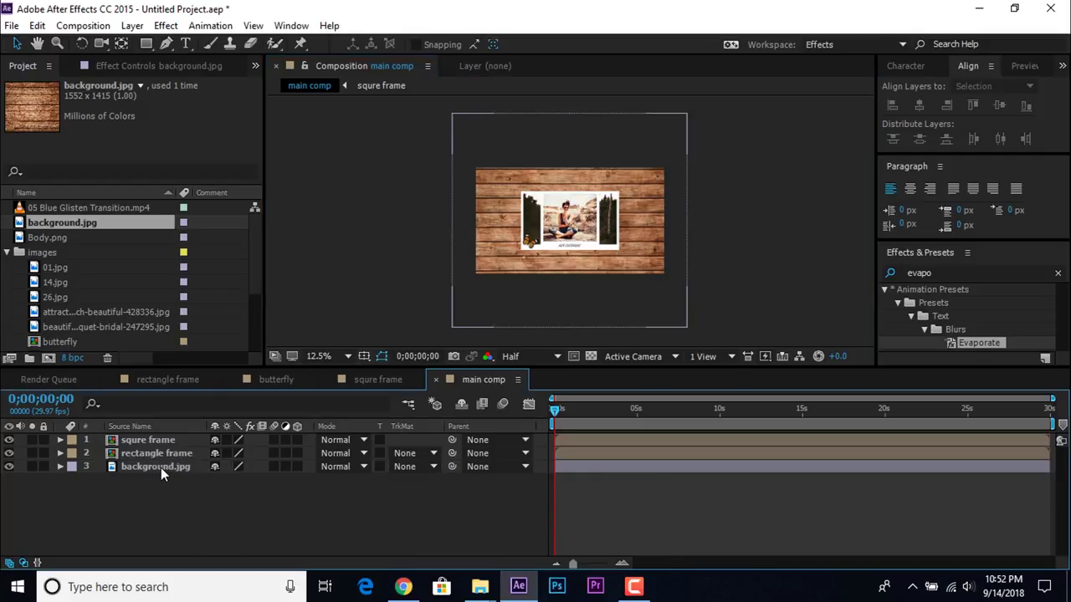
- Apply the Curves effect to background.jpg and darken the wood by lowering the RGB curve's shadows, midtones and white point
{"action": "key", "text": "ctrl+space"}
{"action": "type", "text": "cur"}
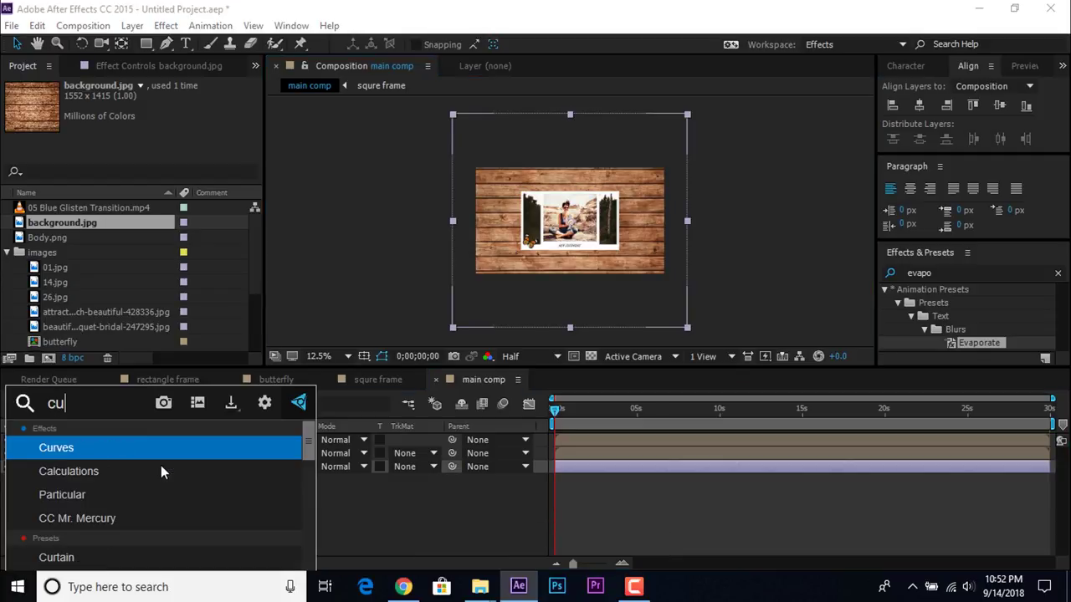
{"action": "left_click", "coordinate": [73, 452]}
{"action": "left_click_drag", "start_coordinate": [38, 352], "coordinate": [67, 355]}
{"action": "left_click_drag", "start_coordinate": [223, 169], "coordinate": [221, 198]}
{"action": "left_click_drag", "start_coordinate": [149, 289], "coordinate": [159, 293]}
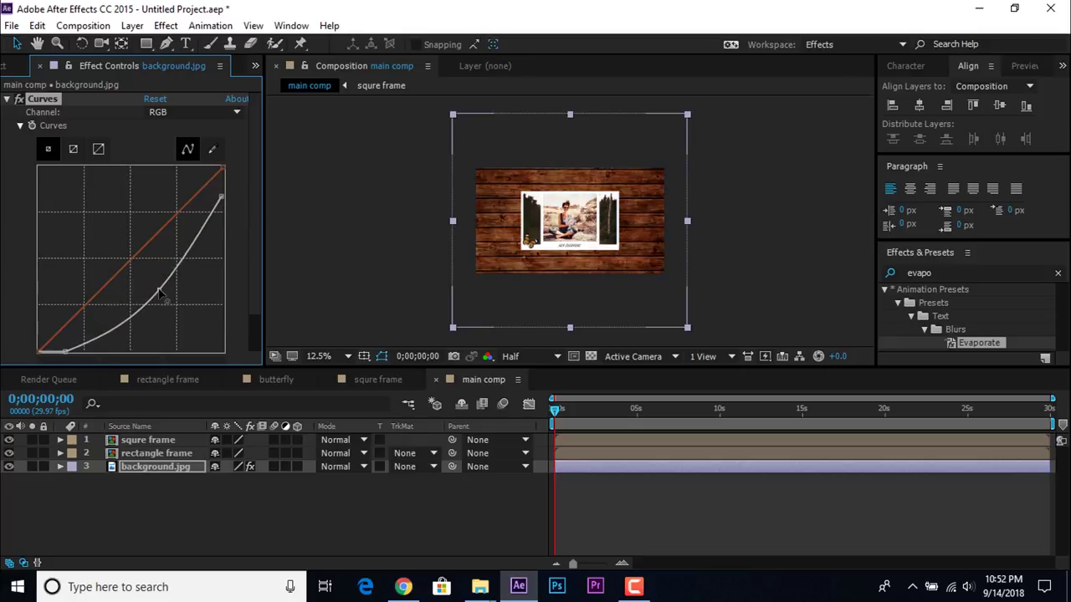
{"action": "left_click", "coordinate": [7, 99]}
- Create a black 1920 x 1080 px solid and place it between the rectangle frame and background.jpg layers
{"action": "right_click", "coordinate": [363, 519]}
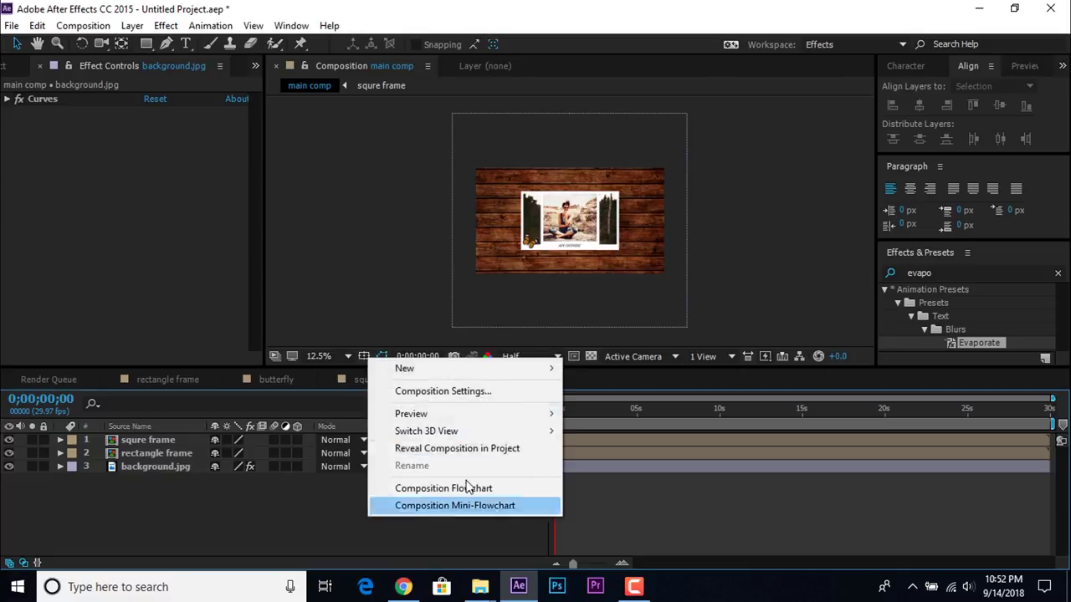
{"action": "mouse_move", "coordinate": [446, 374]}
{"action": "left_click", "coordinate": [601, 410]}
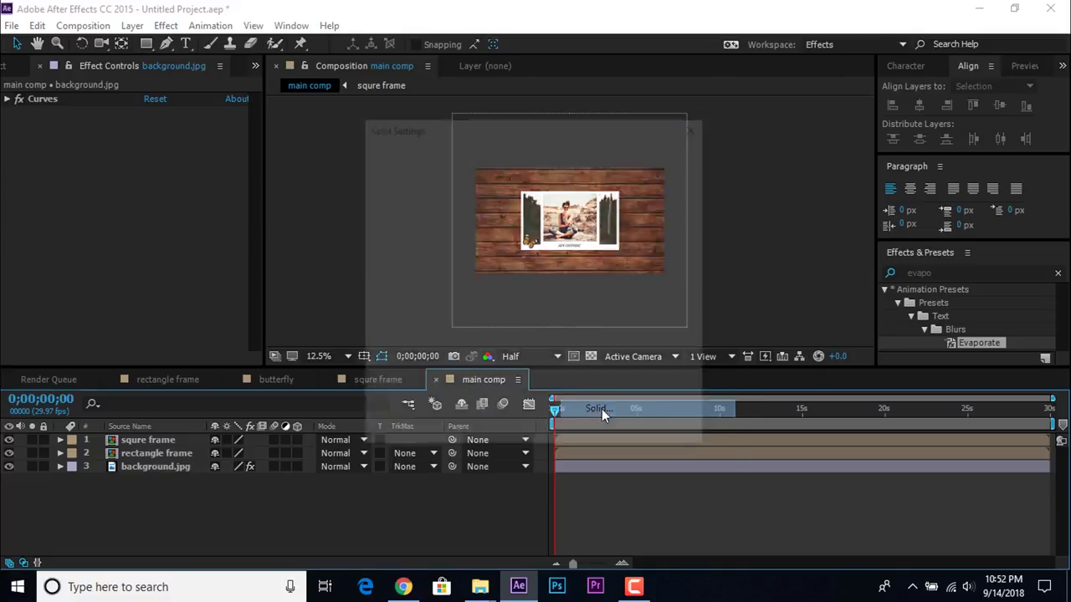
{"action": "left_click", "coordinate": [525, 386]}
{"action": "left_click_drag", "start_coordinate": [234, 382], "coordinate": [250, 428]}
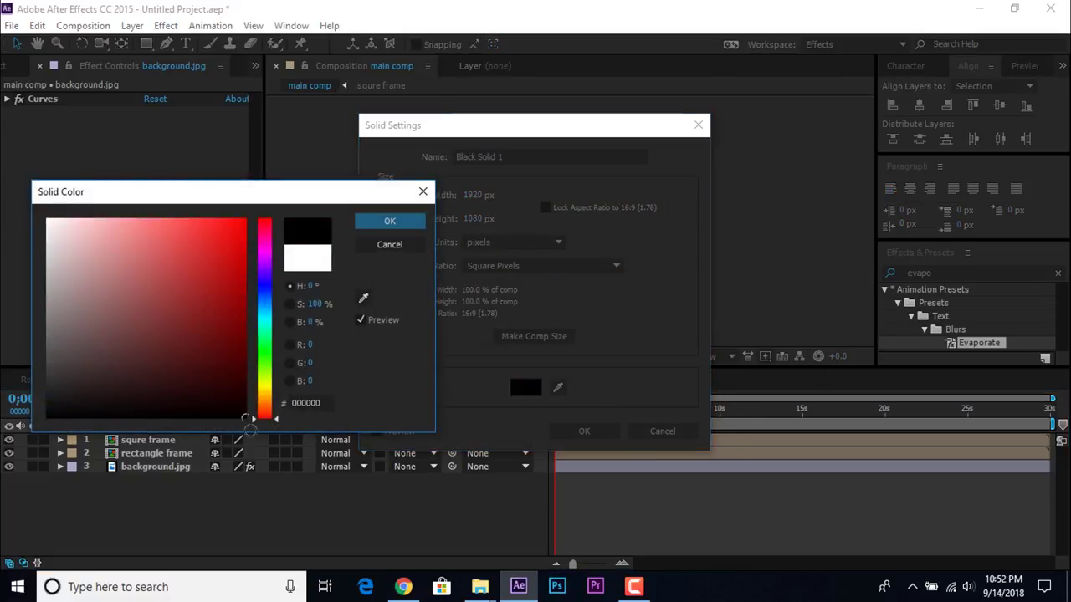
{"action": "left_click", "coordinate": [406, 223]}
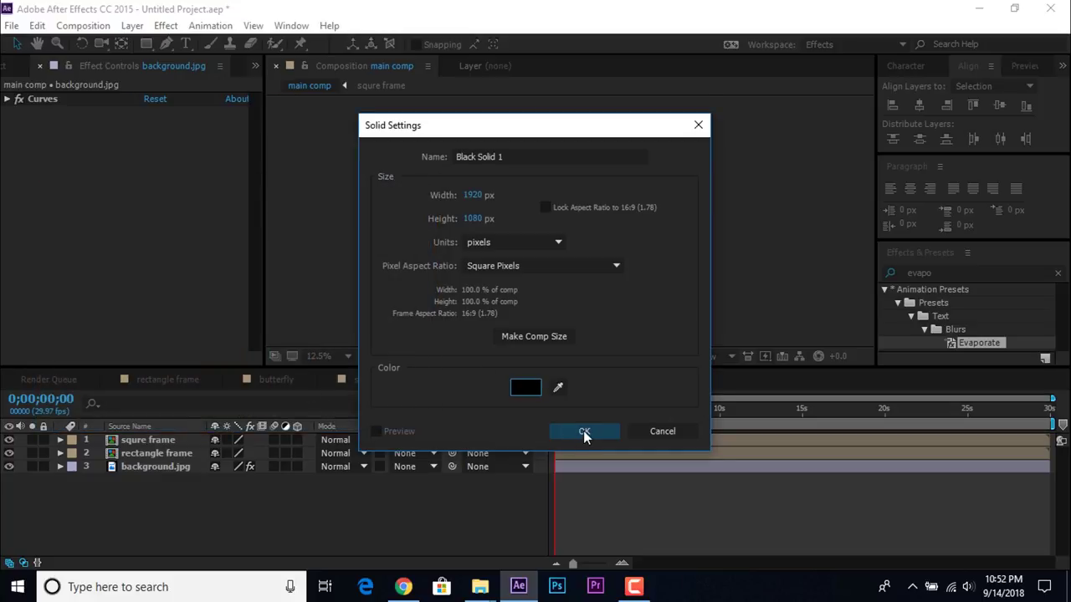
{"action": "left_click", "coordinate": [583, 432]}
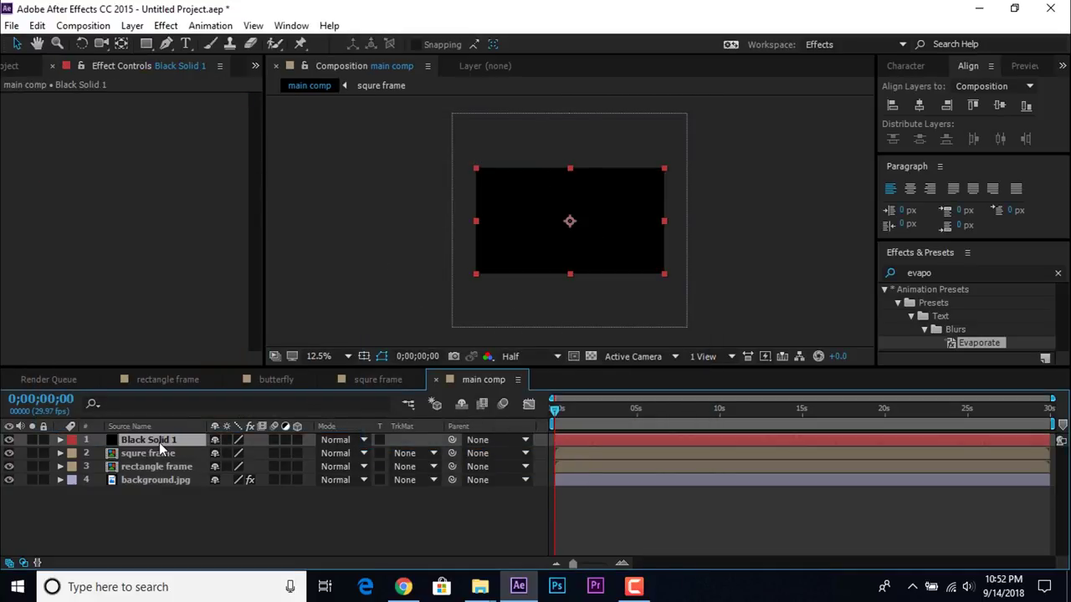
{"action": "left_click_drag", "start_coordinate": [156, 446], "coordinate": [156, 490]}
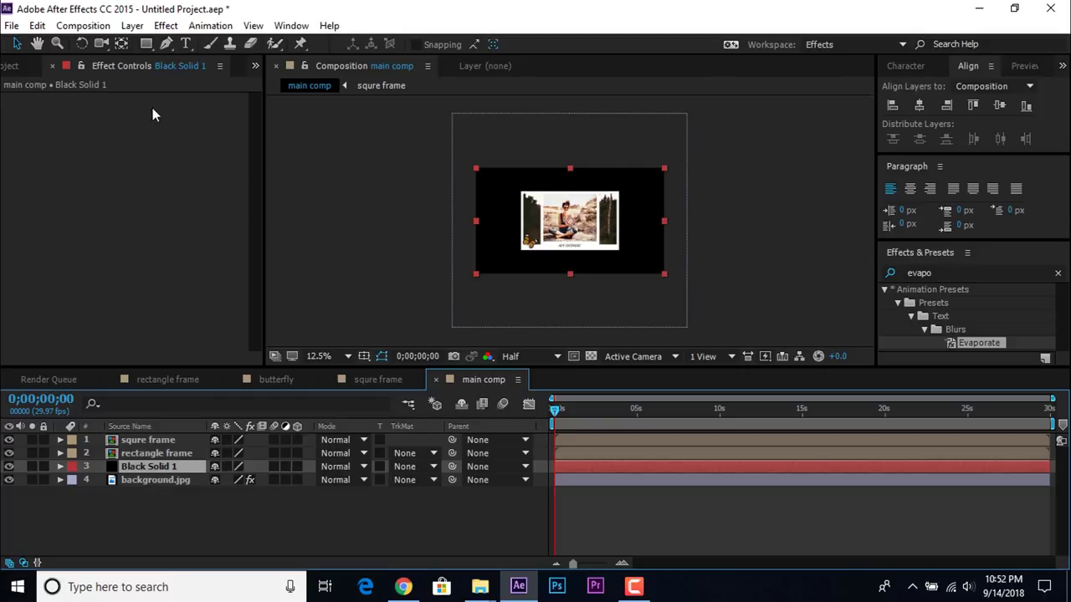
- Add a full-size elliptical mask to Black Solid 1 and invert it
{"action": "left_click", "coordinate": [146, 46]}
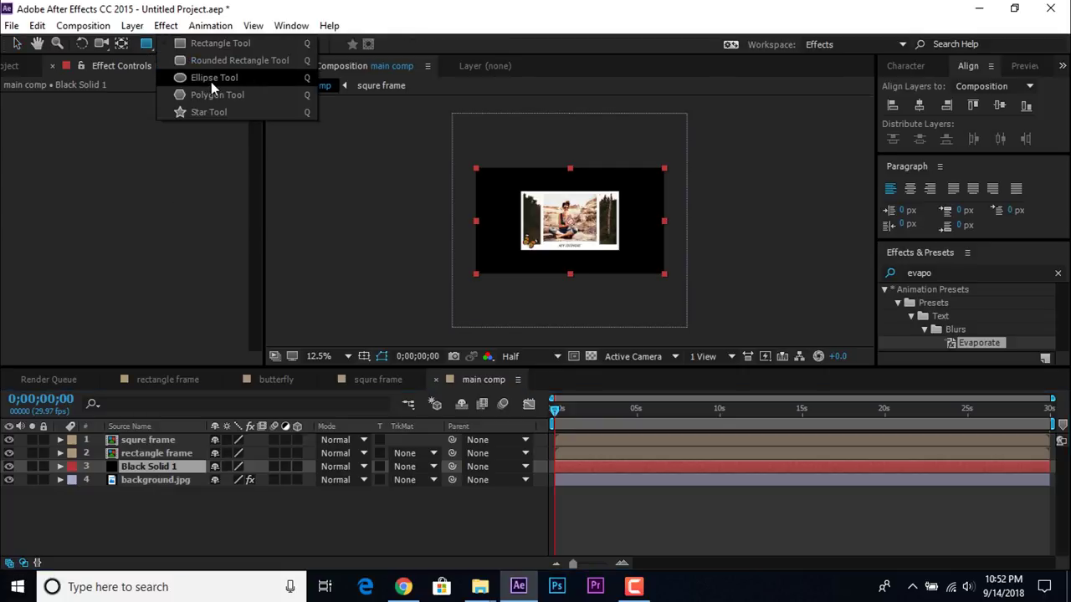
{"action": "left_click", "coordinate": [213, 84]}
{"action": "double_click", "coordinate": [146, 46]}
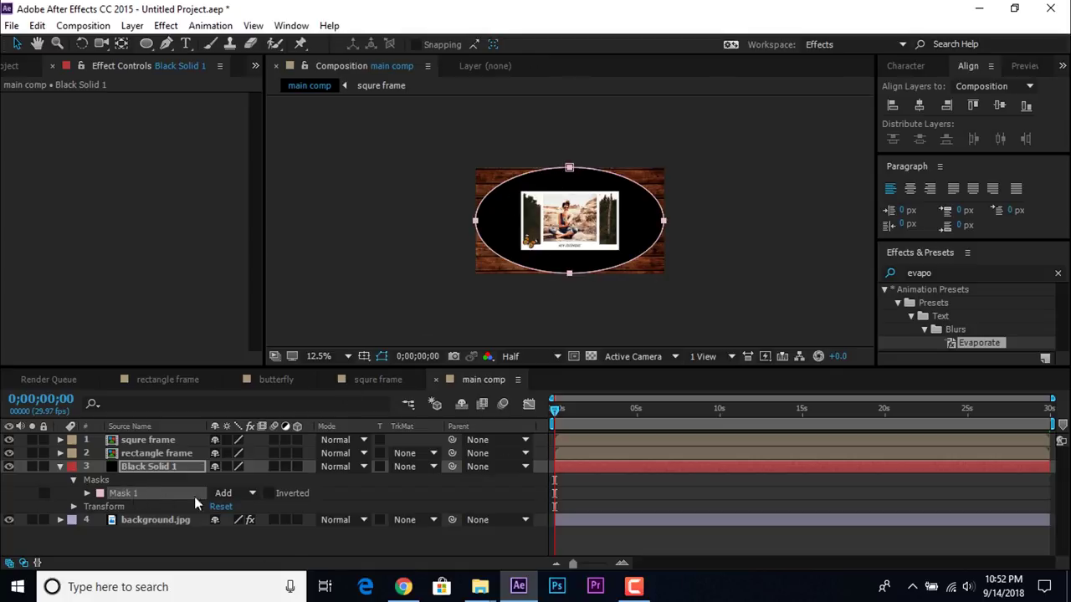
{"action": "left_click", "coordinate": [268, 494]}
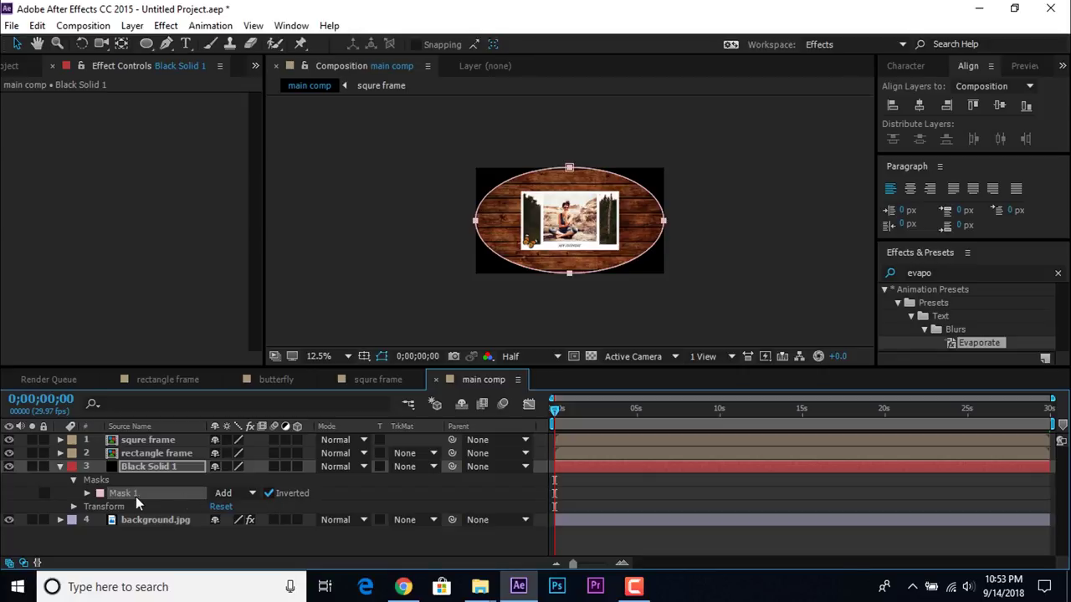
- Set the solid's mask feather to 300 pixels and its mask opacity to 60% to form a soft vignette
{"action": "left_click", "coordinate": [86, 493]}
{"action": "left_click", "coordinate": [243, 520]}
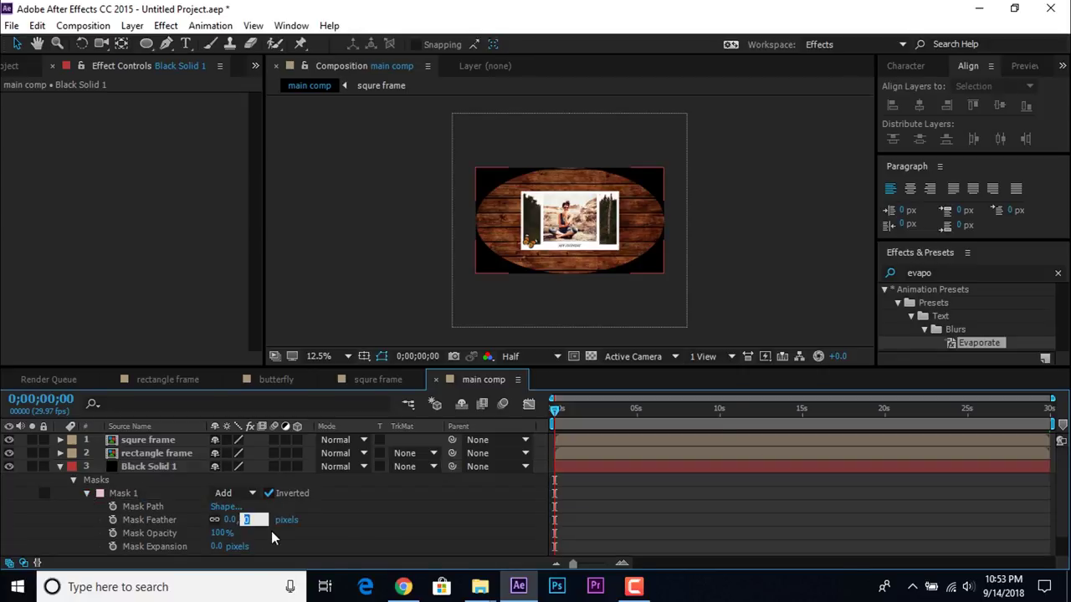
{"action": "key", "text": "Return"}
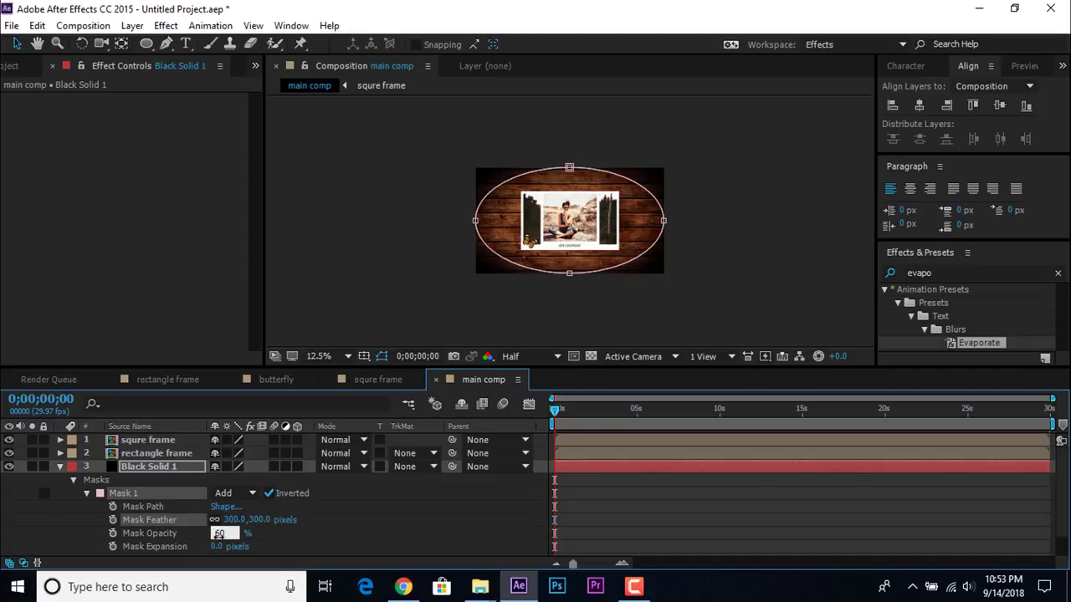
{"action": "left_click", "coordinate": [219, 534]}
{"action": "type", "text": "60"}
{"action": "key", "text": "Return"}
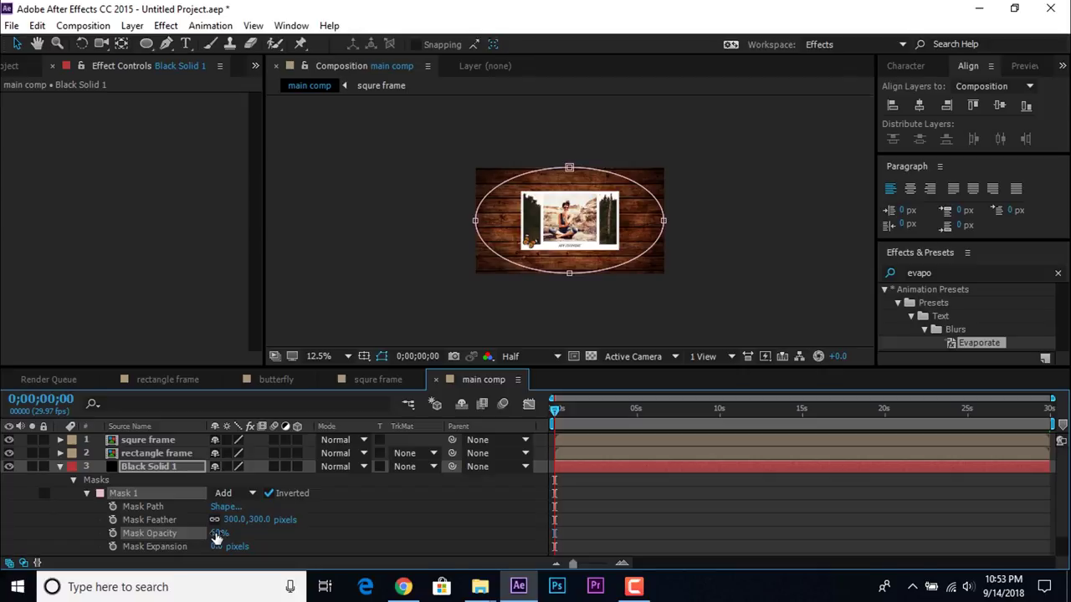
{"action": "left_click", "coordinate": [60, 466]}
- Apply a Drop Shadow effect to the squre frame layer with distance 30 and softness 30
{"action": "scroll", "coordinate": [628, 224], "scroll_direction": "up", "scroll_amount": 2}
{"action": "left_click", "coordinate": [144, 440]}
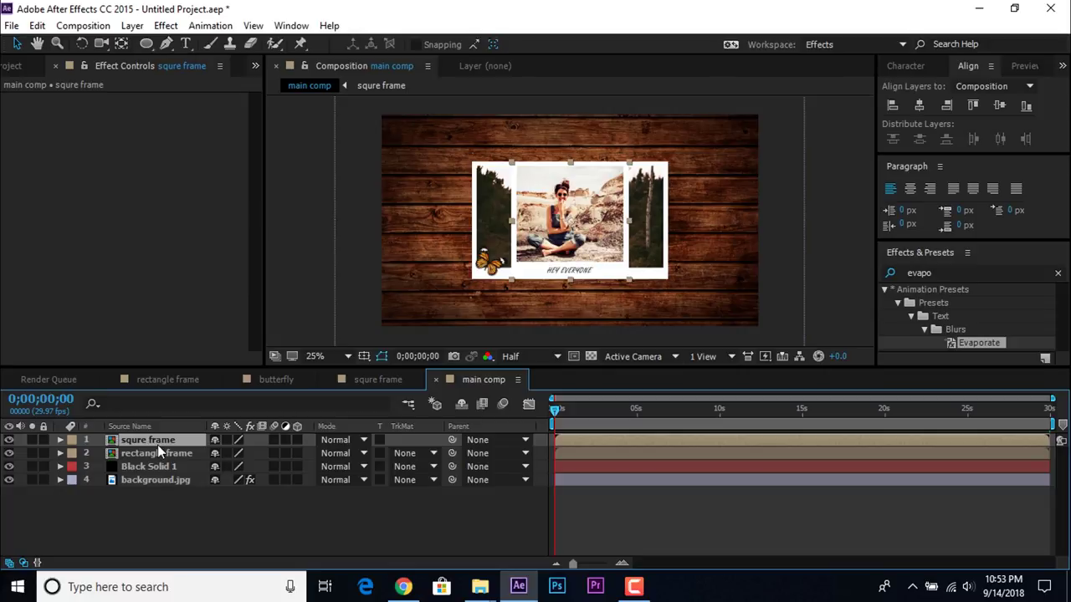
{"action": "key", "text": "ctrl+space"}
{"action": "type", "text": "d"}
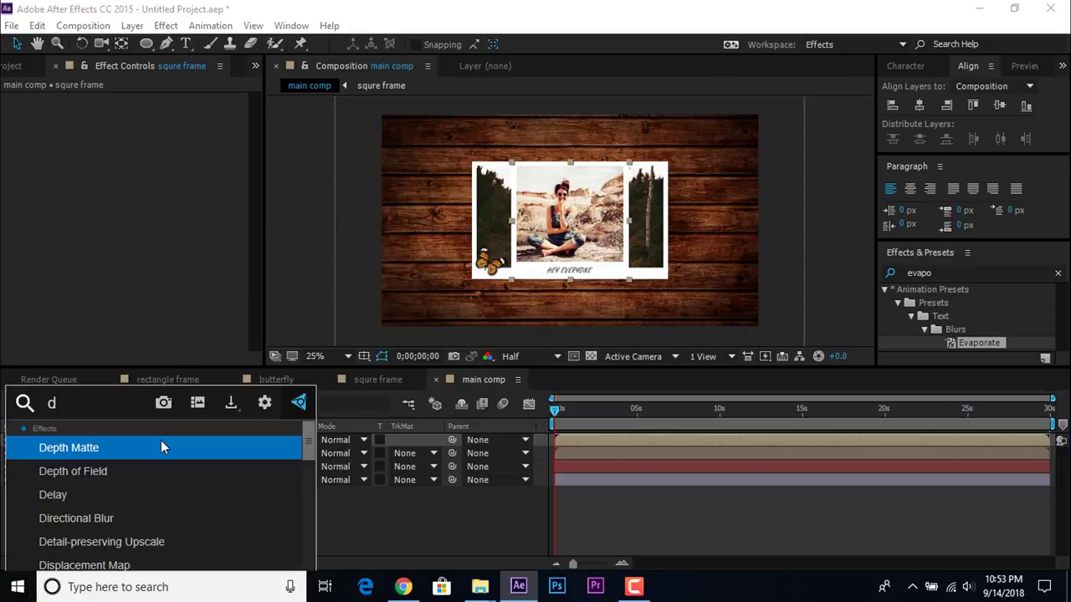
{"action": "type", "text": "rop"}
{"action": "left_click", "coordinate": [84, 447]}
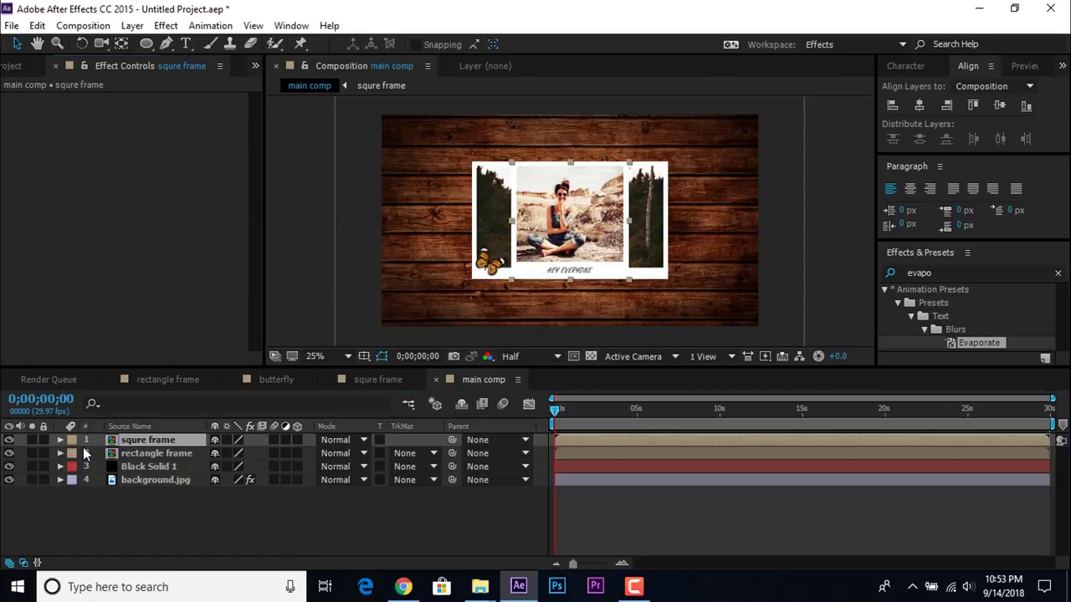
{"action": "left_click", "coordinate": [149, 183]}
{"action": "type", "text": "30"}
{"action": "key", "text": "Return"}
{"action": "left_click", "coordinate": [150, 197]}
{"action": "type", "text": "30"}
{"action": "key", "text": "Return"}
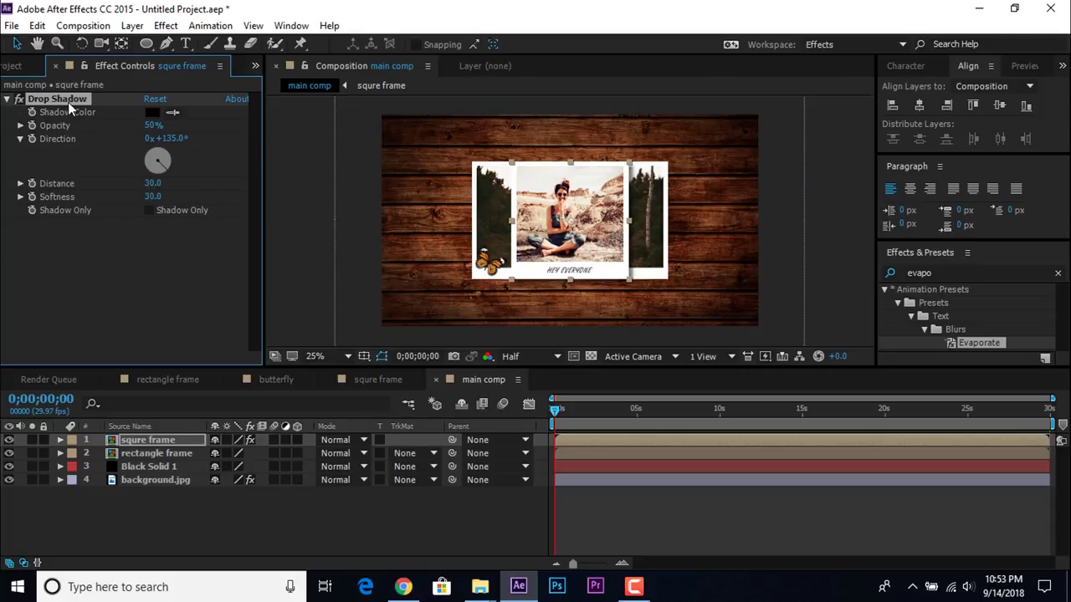
- Copy the squre frame's Drop Shadow effect onto the rectangle frame layer
{"action": "left_click", "coordinate": [160, 453]}
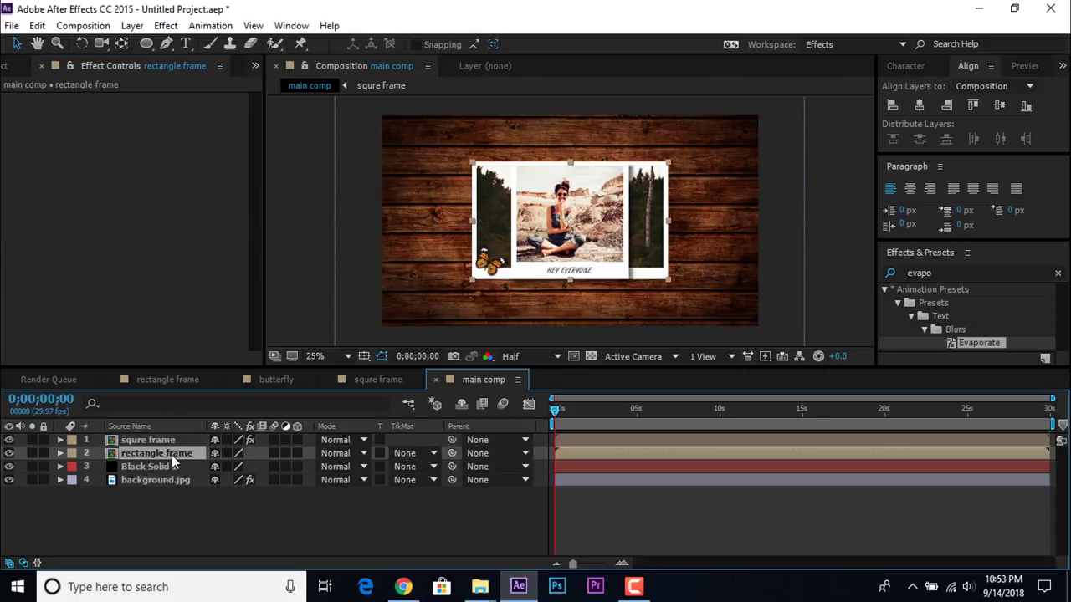
{"action": "key", "text": "ctrl+v"}
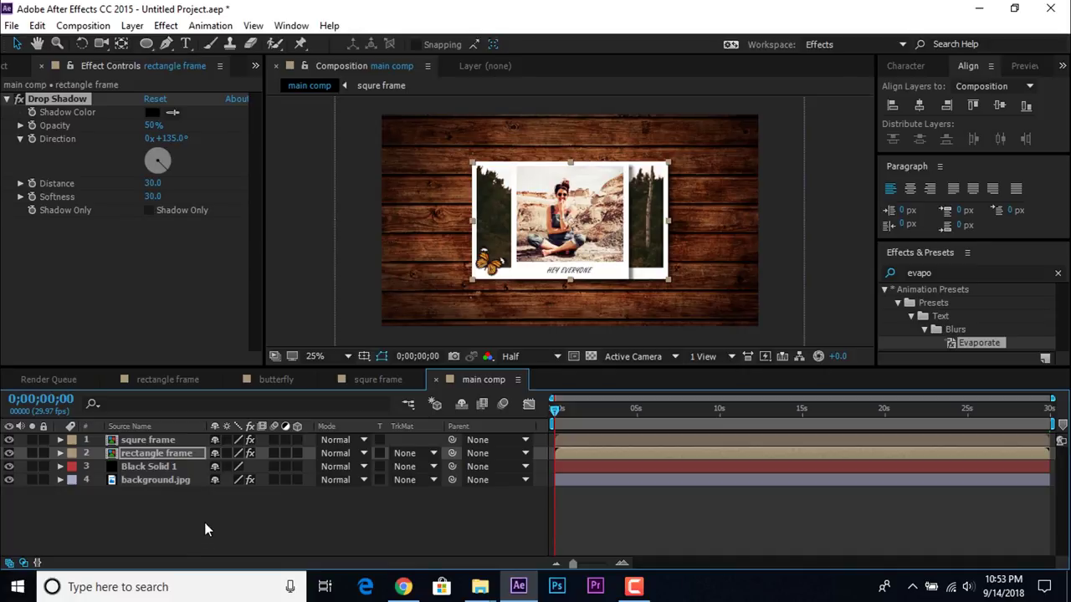
- Move the squre frame to the upper left and the rectangle frame to the right, and tilt the rectangle frame counterclockwise
{"action": "left_click", "coordinate": [204, 522]}
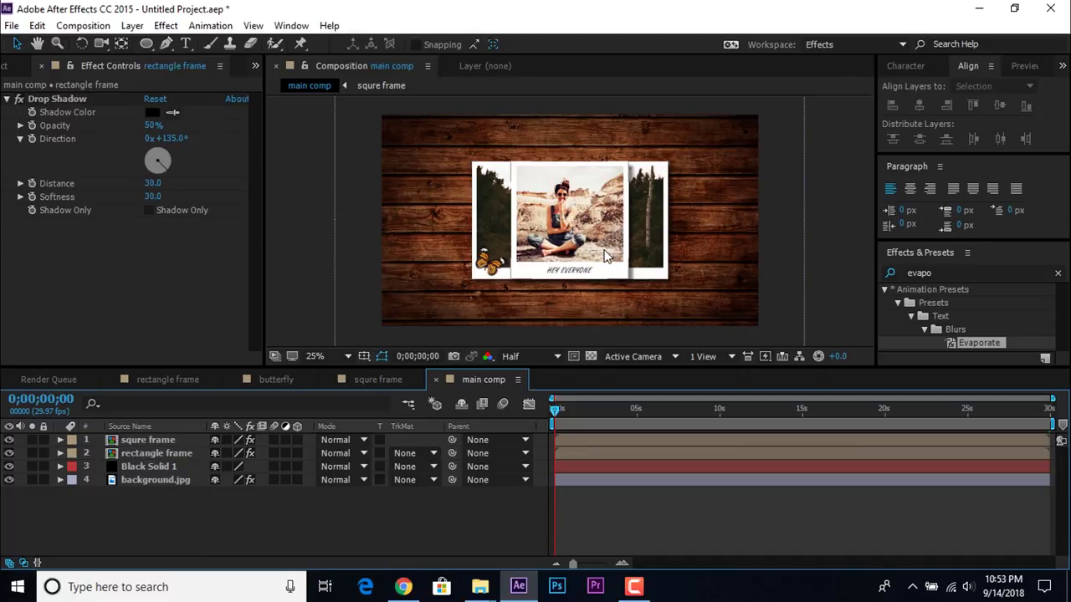
{"action": "left_click_drag", "start_coordinate": [604, 250], "coordinate": [479, 212]}
{"action": "left_click_drag", "start_coordinate": [610, 237], "coordinate": [697, 228]}
{"action": "key", "text": "w"}
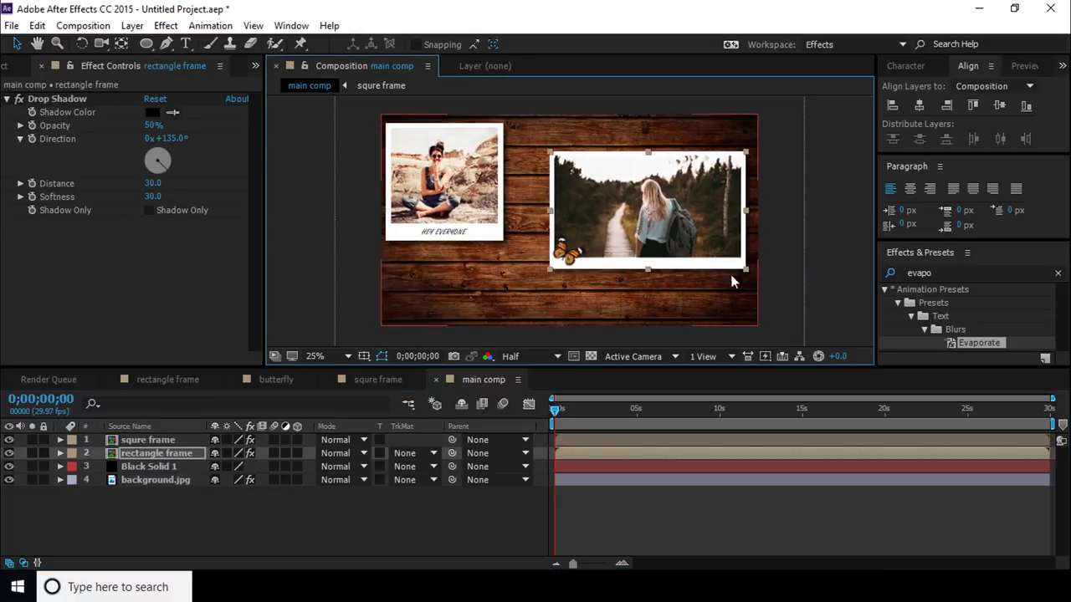
{"action": "left_click_drag", "start_coordinate": [745, 276], "coordinate": [753, 247]}
{"action": "key", "text": "v"}
- Rotate the squre frame about 5° clockwise and scale it down slightly
{"action": "left_click", "coordinate": [482, 239]}
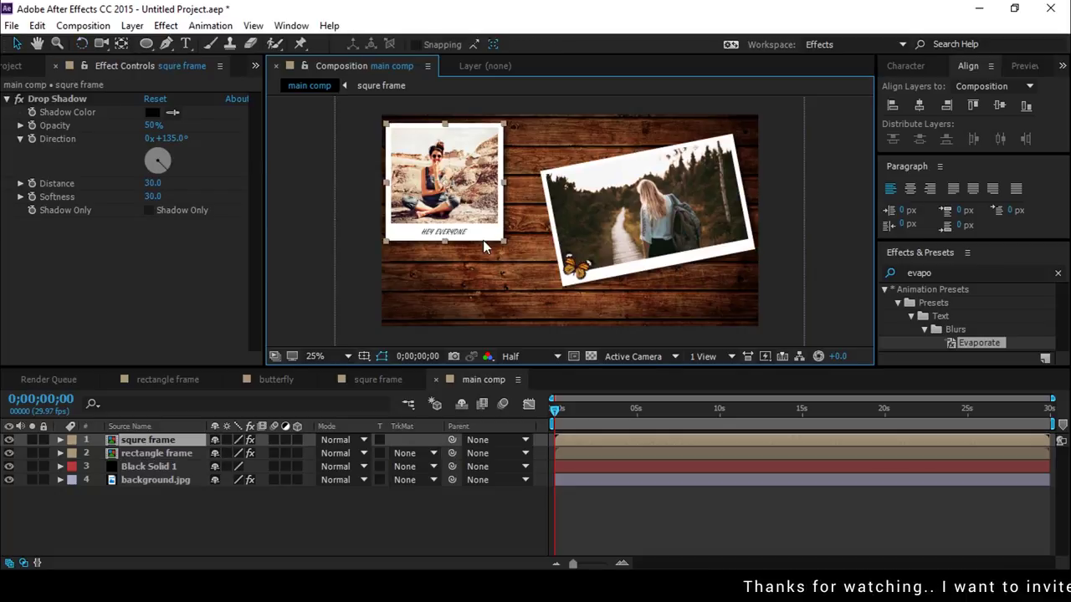
{"action": "key", "text": "w"}
{"action": "left_click_drag", "start_coordinate": [500, 246], "coordinate": [494, 251]}
{"action": "key", "text": "v"}
{"action": "left_click", "coordinate": [498, 246]}
{"action": "left_click", "coordinate": [473, 235]}
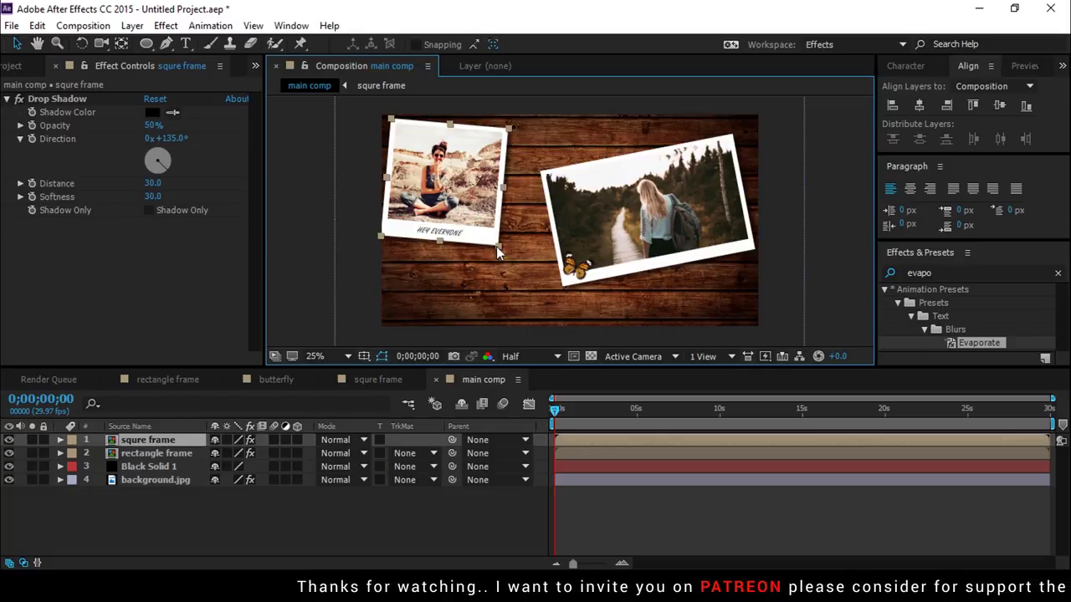
{"action": "left_click_drag", "start_coordinate": [496, 246], "coordinate": [495, 240]}
- Turn the squre frame, rectangle frame and background.jpg into 3D layers
{"action": "left_click", "coordinate": [579, 289]}
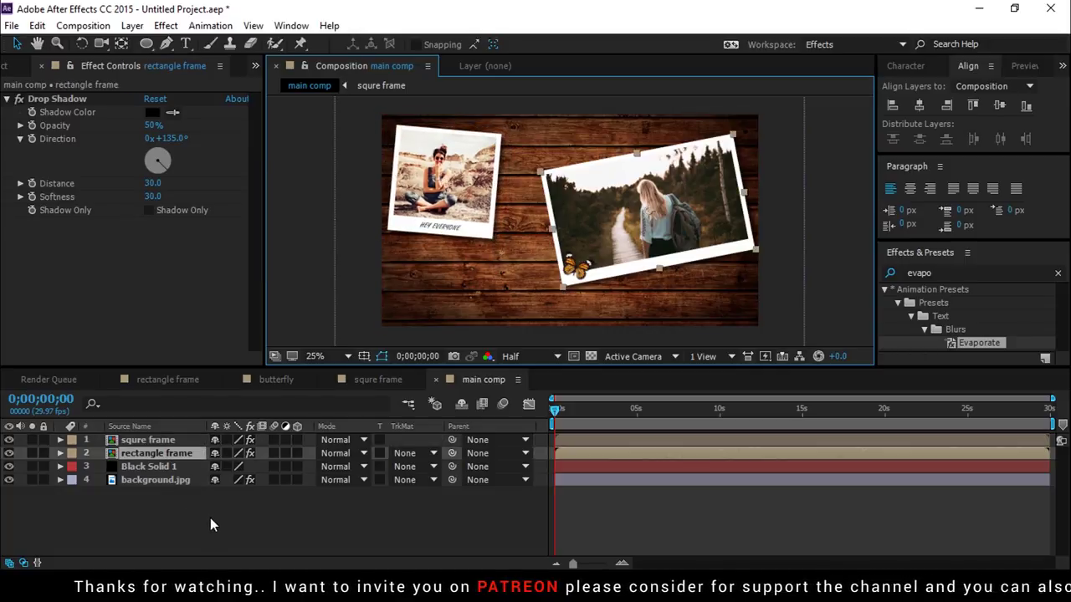
{"action": "left_click", "coordinate": [167, 484]}
{"action": "left_click", "coordinate": [159, 453]}
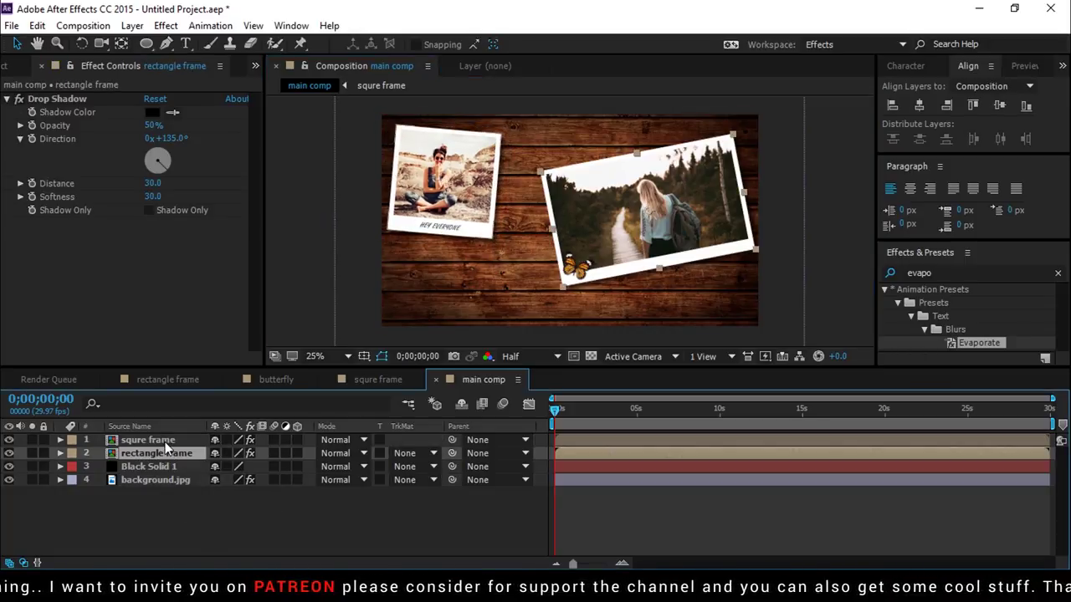
{"action": "left_click", "coordinate": [164, 442], "text": "ctrl"}
{"action": "left_click", "coordinate": [297, 441]}
{"action": "left_click", "coordinate": [134, 512]}
{"action": "left_click", "coordinate": [140, 482]}
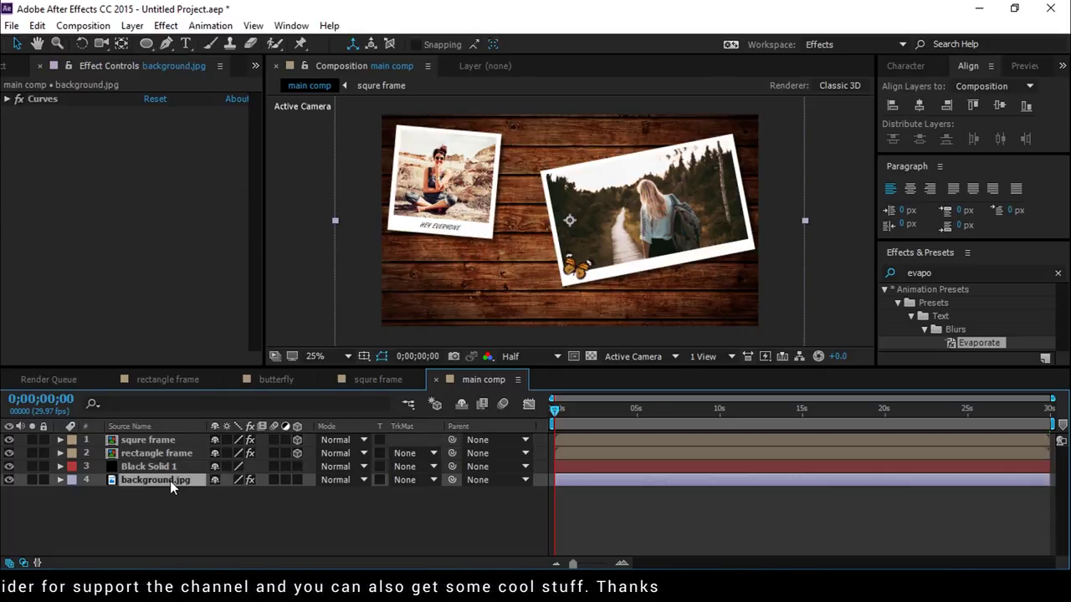
{"action": "left_click", "coordinate": [298, 480]}
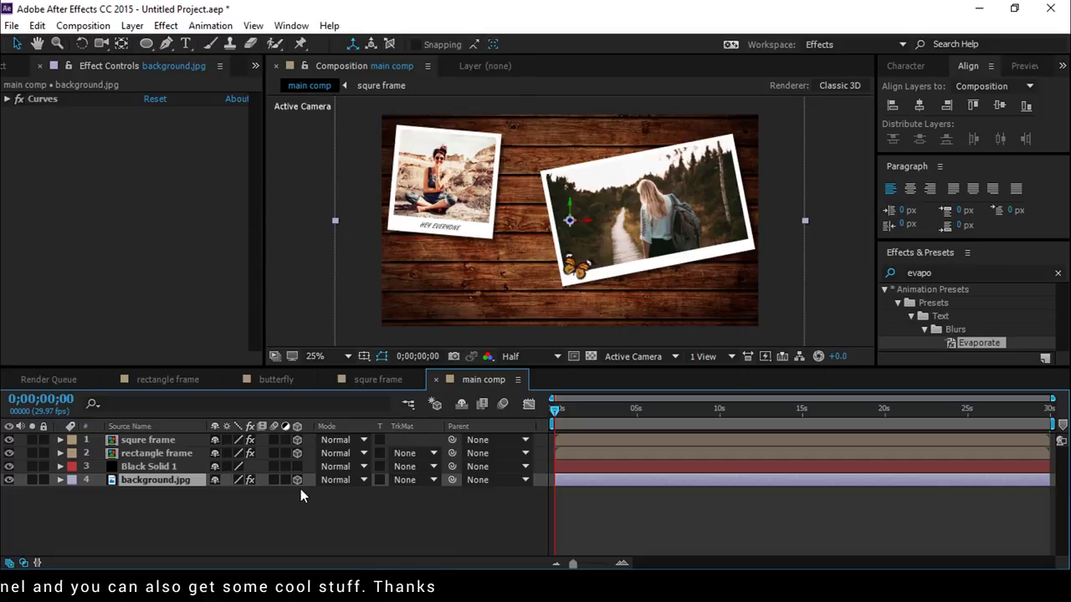
- Add a two-node camera with the 35mm preset and a null object to the main comp
{"action": "left_click", "coordinate": [371, 506]}
{"action": "right_click", "coordinate": [398, 508]}
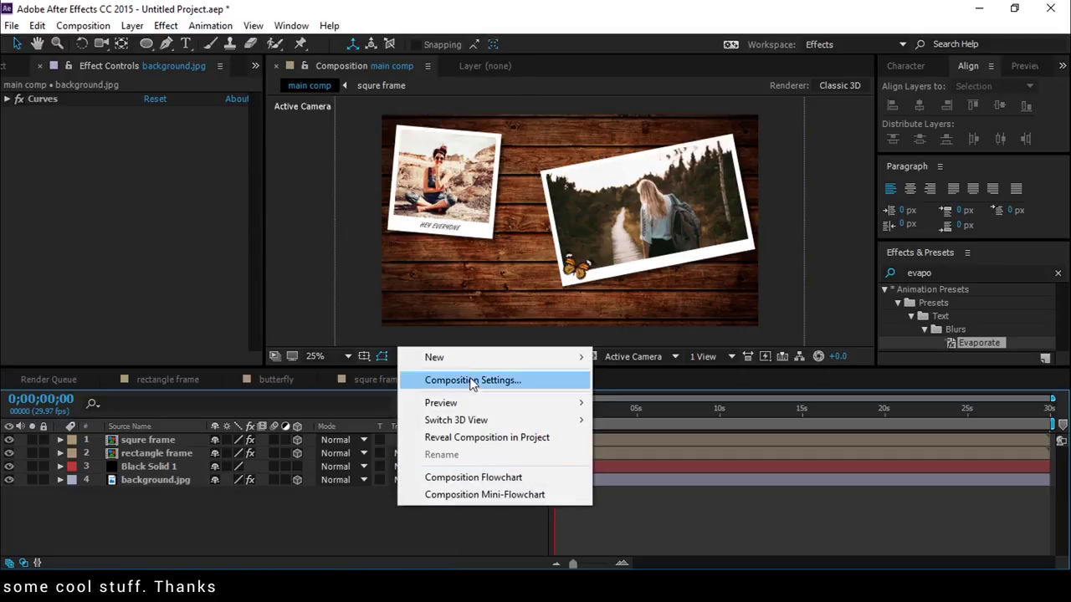
{"action": "mouse_move", "coordinate": [468, 364]}
{"action": "left_click", "coordinate": [634, 433]}
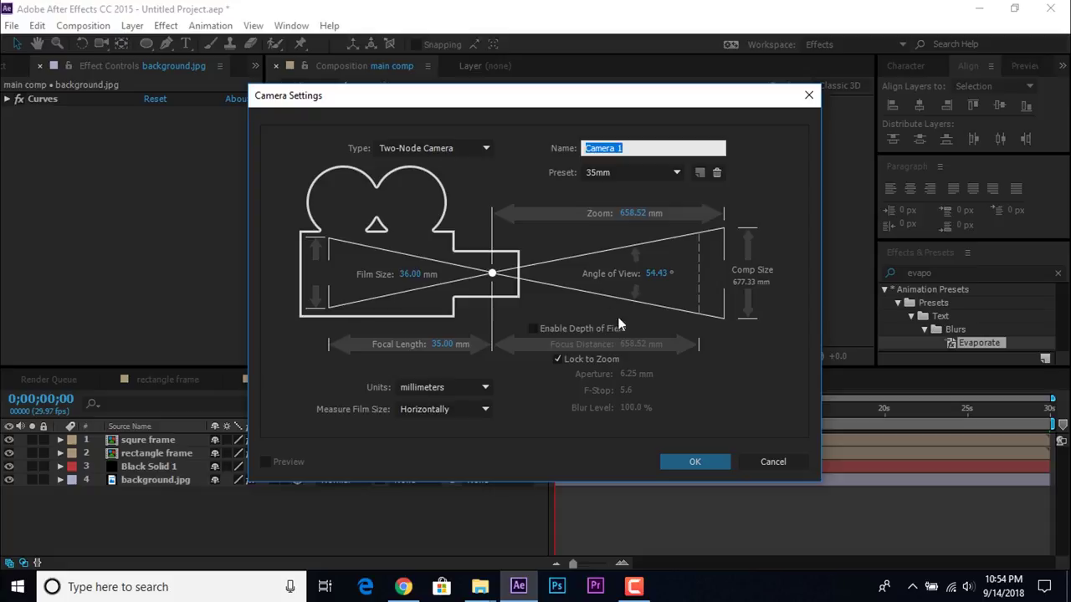
{"action": "left_click", "coordinate": [687, 462]}
{"action": "right_click", "coordinate": [521, 501]}
{"action": "mouse_move", "coordinate": [548, 395]}
{"action": "left_click", "coordinate": [712, 480]}
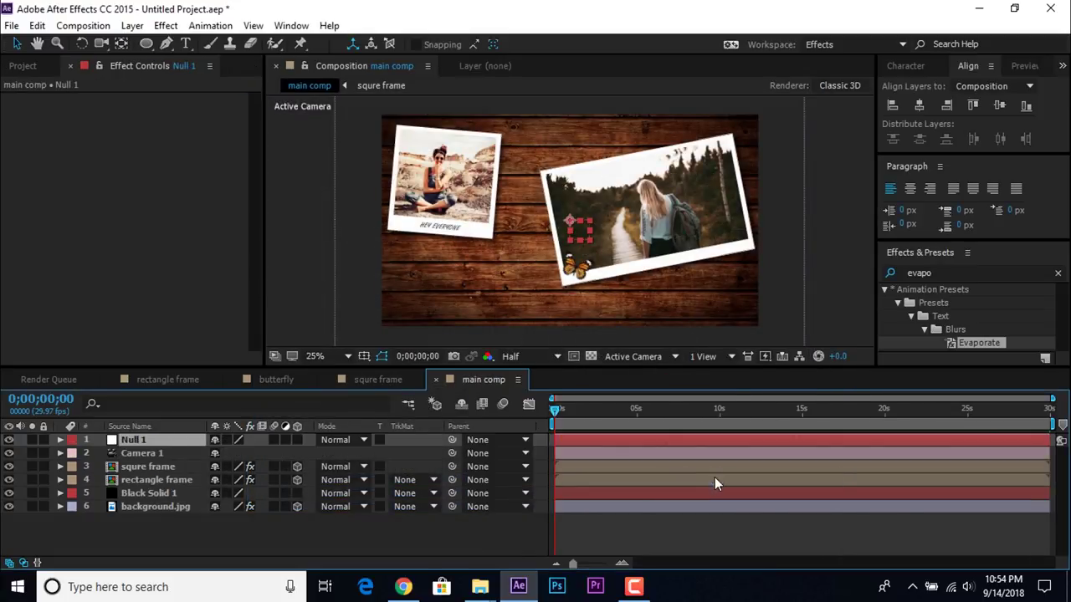
- Parent Camera 1 to Null 1 and make the null a 3D layer
{"action": "left_click", "coordinate": [216, 456]}
{"action": "left_click_drag", "start_coordinate": [452, 452], "coordinate": [132, 440]}
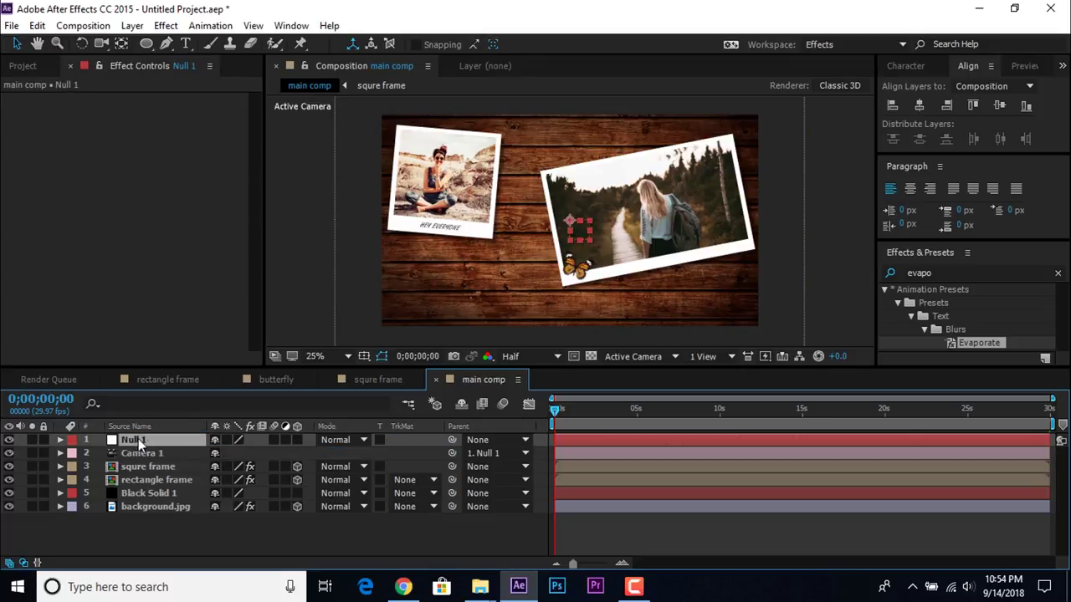
{"action": "left_click", "coordinate": [299, 439]}
{"action": "left_click", "coordinate": [205, 512]}
- Push background.jpg back to a Z position of 2053 and enlarge it until it covers the whole composition
{"action": "left_click", "coordinate": [153, 506]}
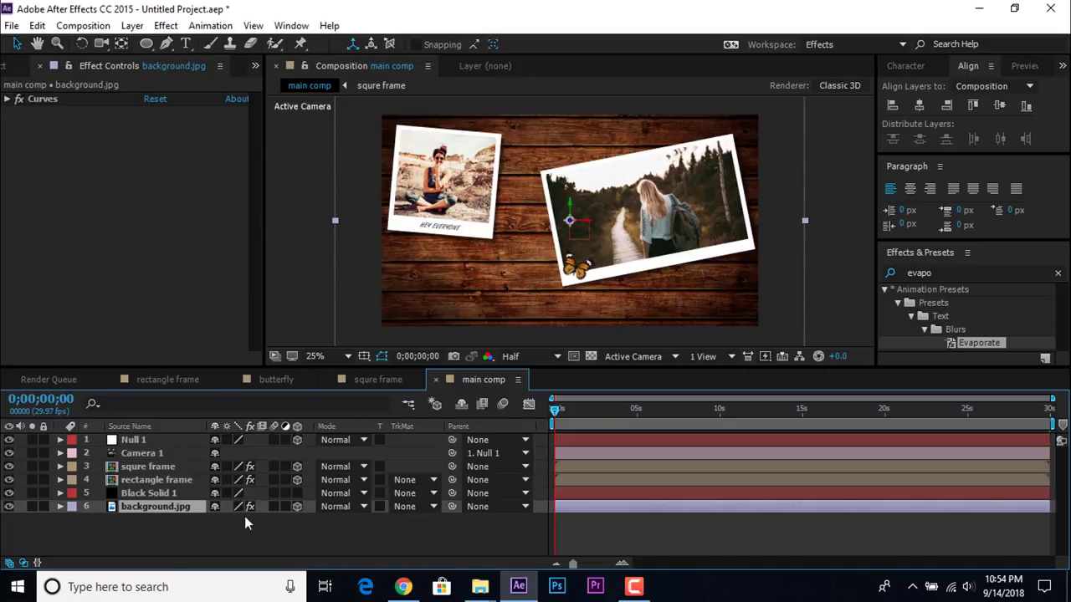
{"action": "key", "text": "p"}
{"action": "left_click_drag", "start_coordinate": [268, 525], "coordinate": [975, 470]}
{"action": "scroll", "coordinate": [738, 309], "scroll_direction": "down", "scroll_amount": 1}
{"action": "left_click_drag", "start_coordinate": [273, 524], "coordinate": [765, 332]}
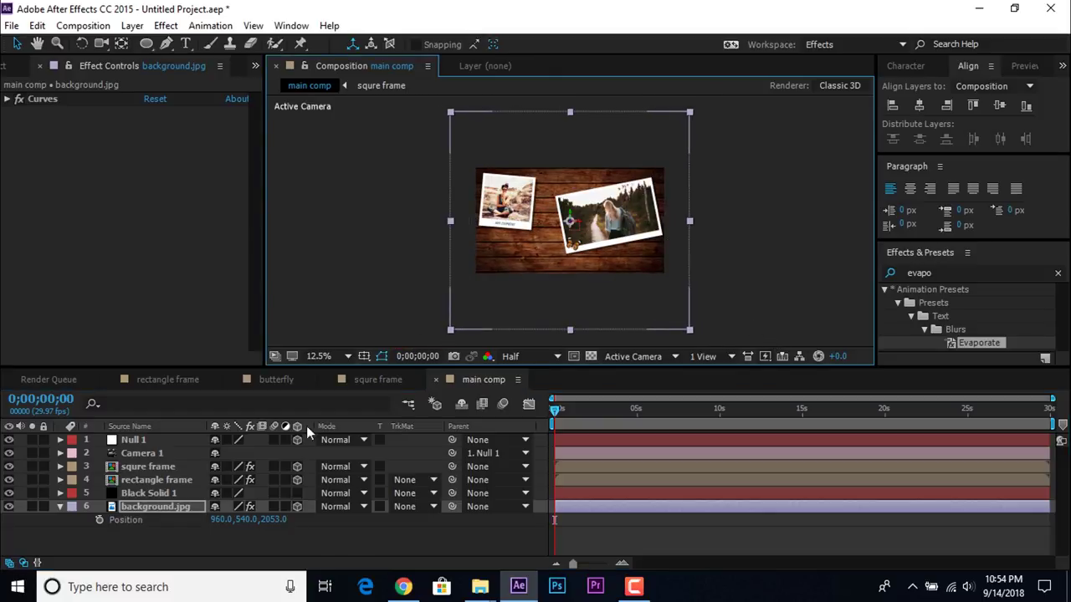
{"action": "left_click", "coordinate": [366, 542]}
{"action": "scroll", "coordinate": [613, 240], "scroll_direction": "up", "scroll_amount": 1}
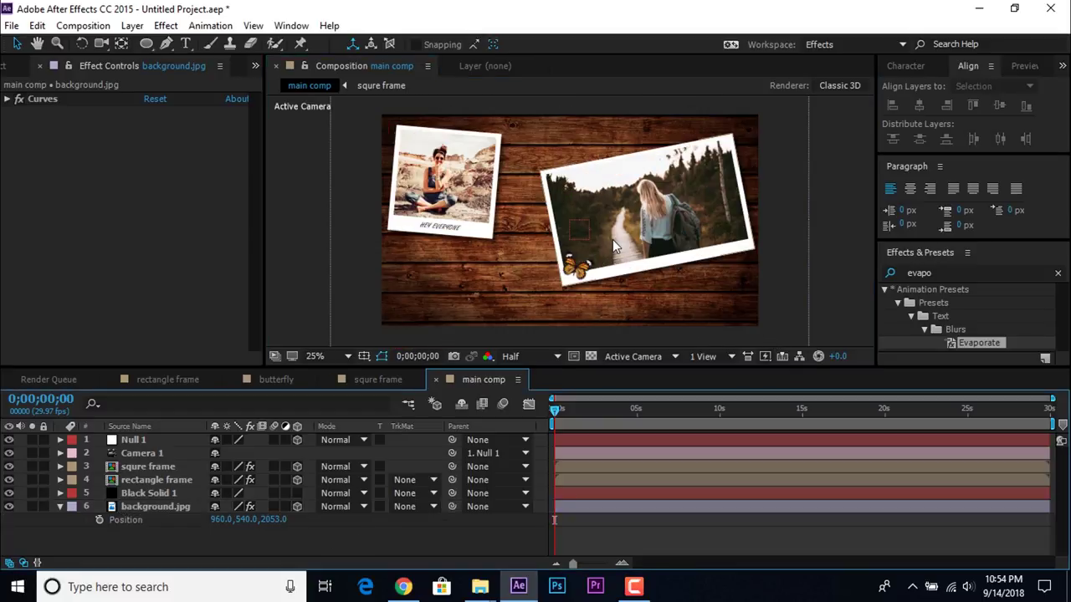
- Bring the rectangle frame towards the camera by setting its Z position to -123.3
{"action": "left_click", "coordinate": [162, 481]}
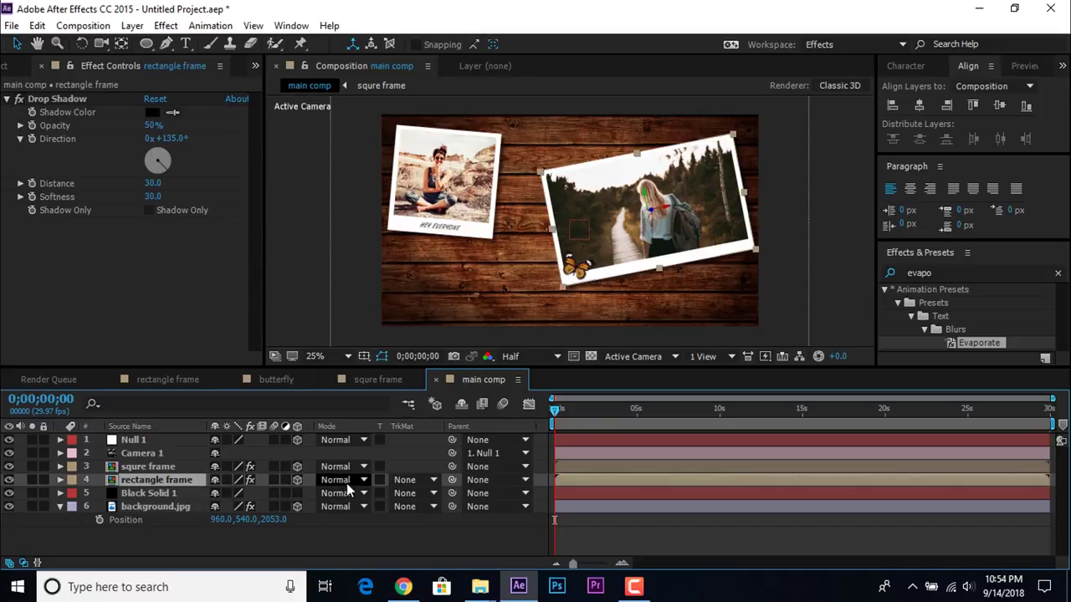
{"action": "key", "text": "p"}
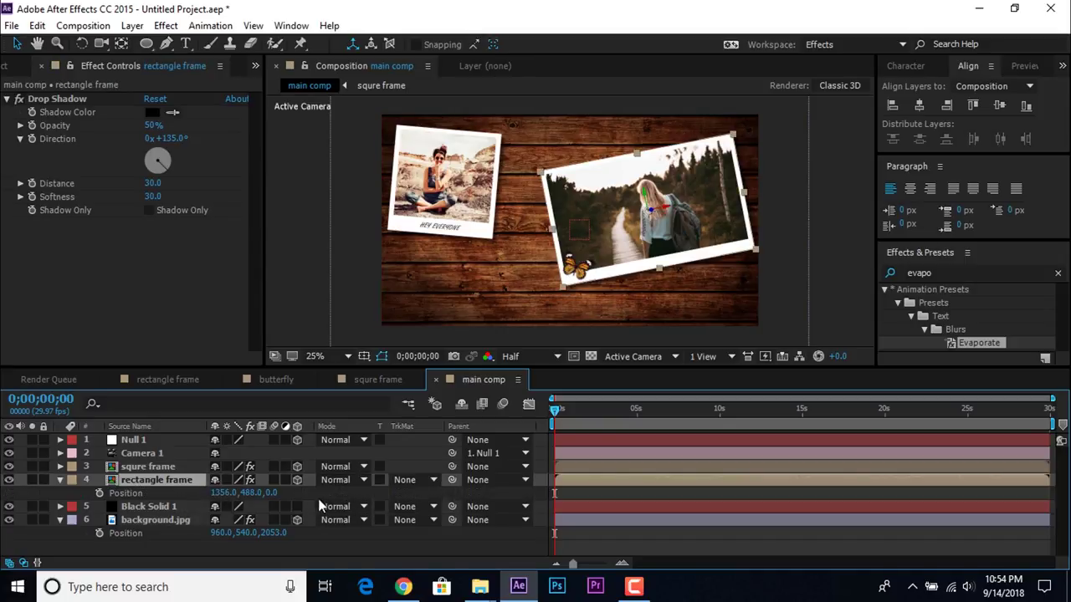
{"action": "left_click_drag", "start_coordinate": [267, 499], "coordinate": [200, 502]}
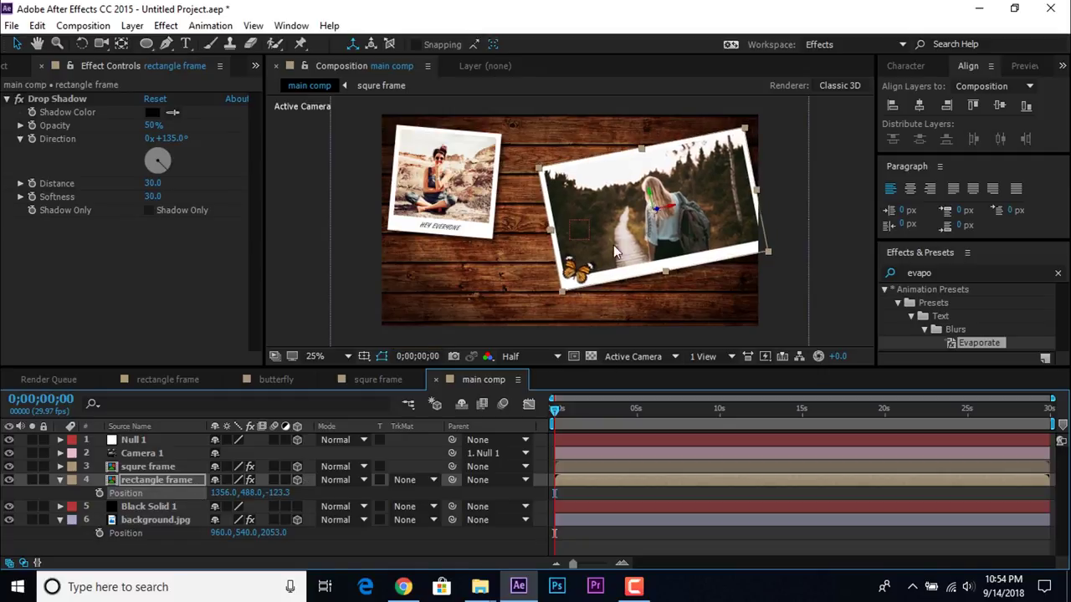
- Push the squre frame away from the camera by setting its Z position to 387
{"action": "left_click", "coordinate": [446, 204]}
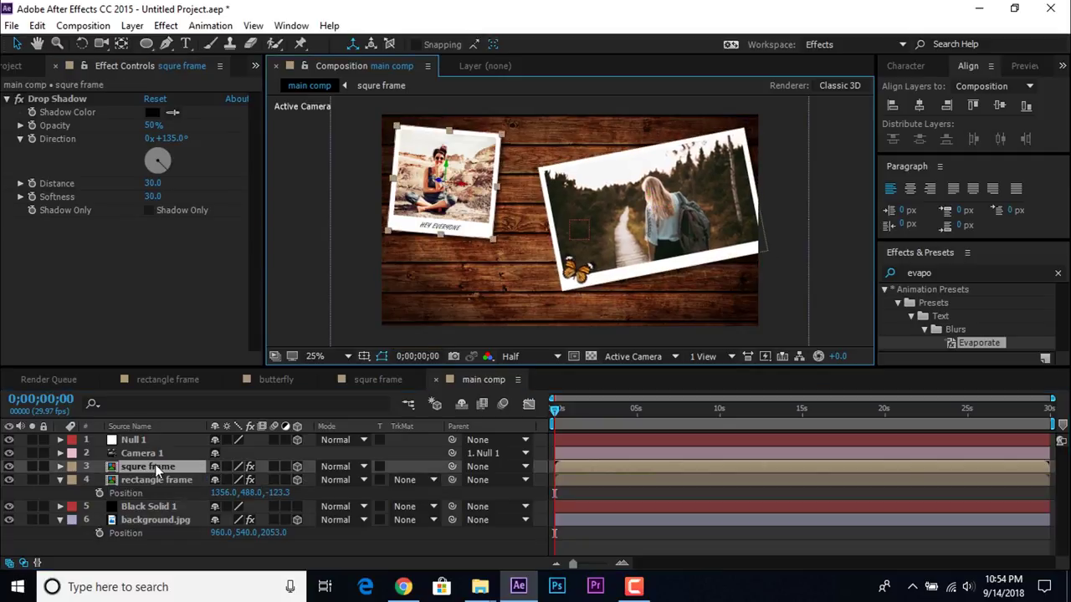
{"action": "key", "text": "p"}
{"action": "left_click_drag", "start_coordinate": [267, 483], "coordinate": [613, 488]}
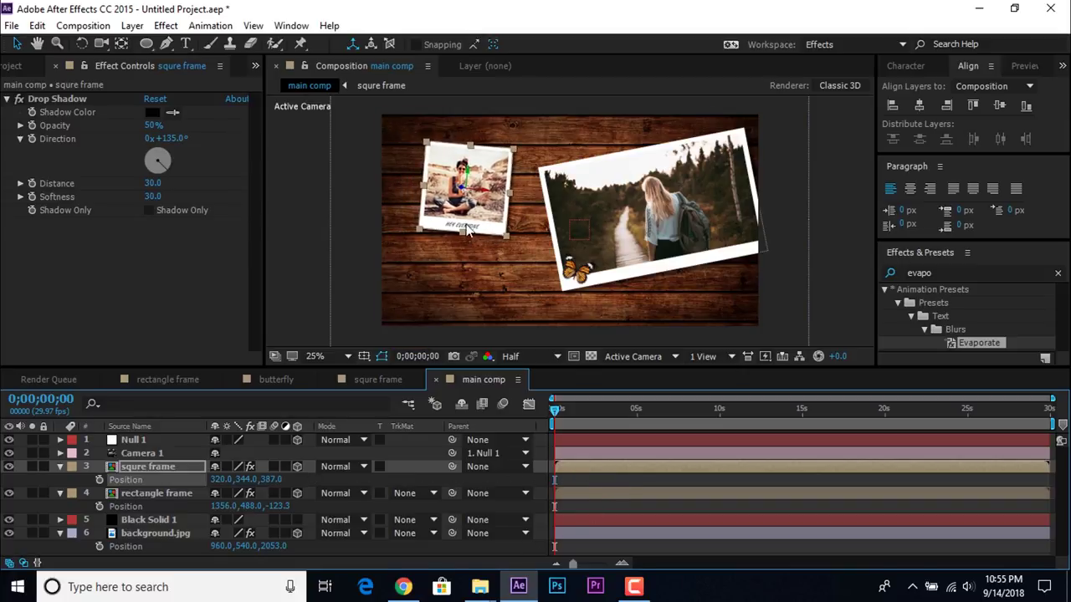
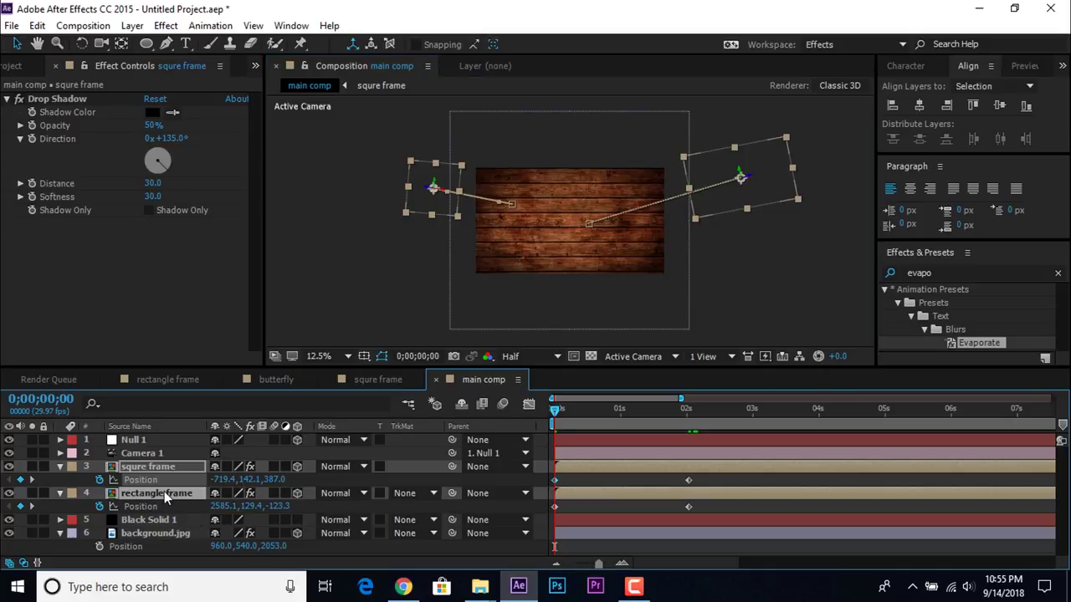
- Add orientation keyframes at 0;00;00;00 to the squre frame and rectangle frame layers
{"action": "key", "text": "shift+r"}
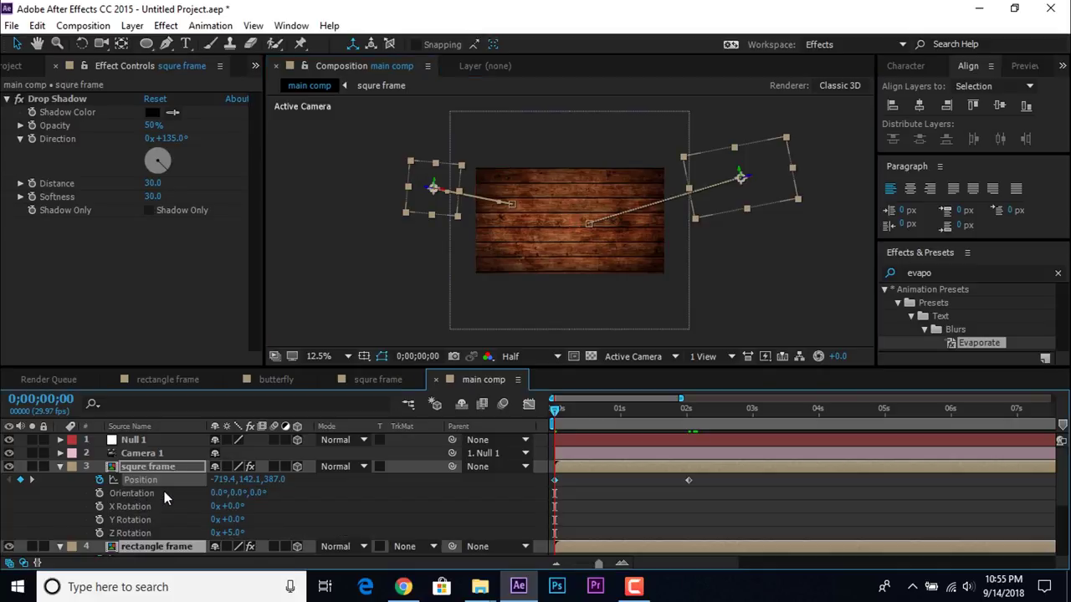
{"action": "left_click", "coordinate": [99, 493]}
{"action": "scroll", "coordinate": [117, 519], "scroll_direction": "down", "scroll_amount": 2}
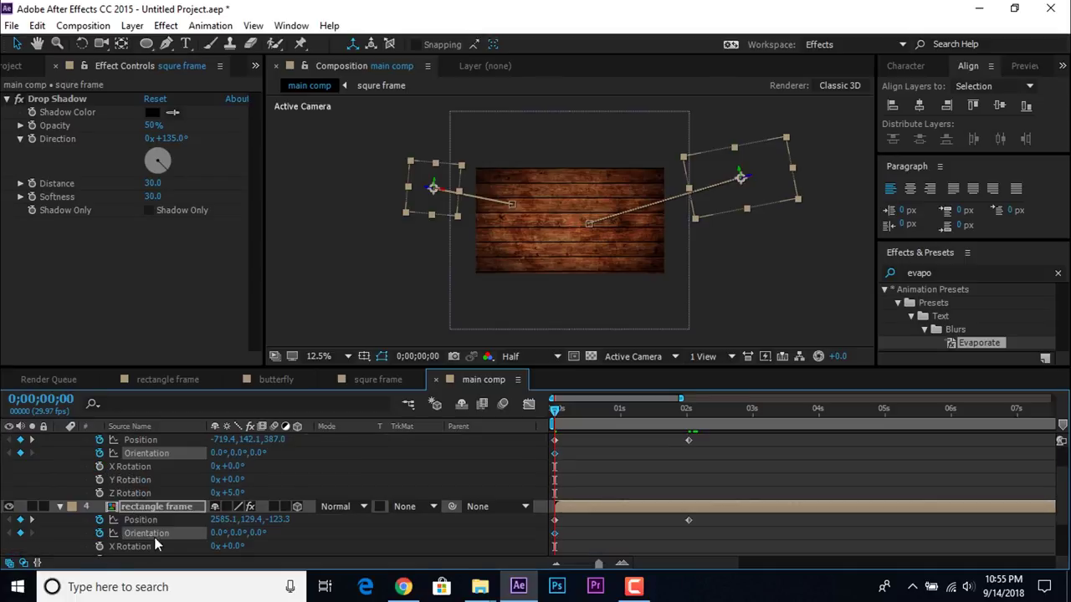
- At 0;00;02;01, keyframe the rectangle frame's Z orientation at about 2.3°
{"action": "left_click", "coordinate": [688, 416]}
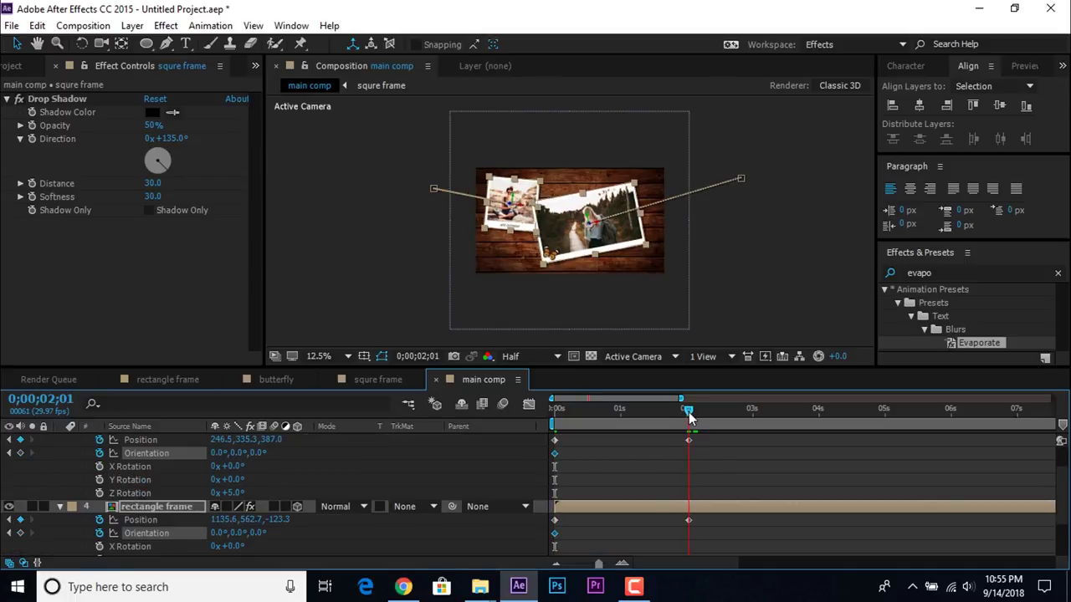
{"action": "key", "text": "period"}
{"action": "key", "text": "comma"}
{"action": "key", "text": "period"}
{"action": "left_click", "coordinate": [312, 469]}
{"action": "left_click", "coordinate": [656, 509]}
{"action": "left_click", "coordinate": [656, 509]}
{"action": "left_click_drag", "start_coordinate": [251, 532], "coordinate": [280, 545]}
- Keyframe the squre frame's Z orientation at 355.8° at 0;00;02;01
{"action": "scroll", "coordinate": [679, 474], "scroll_direction": "up", "scroll_amount": 1}
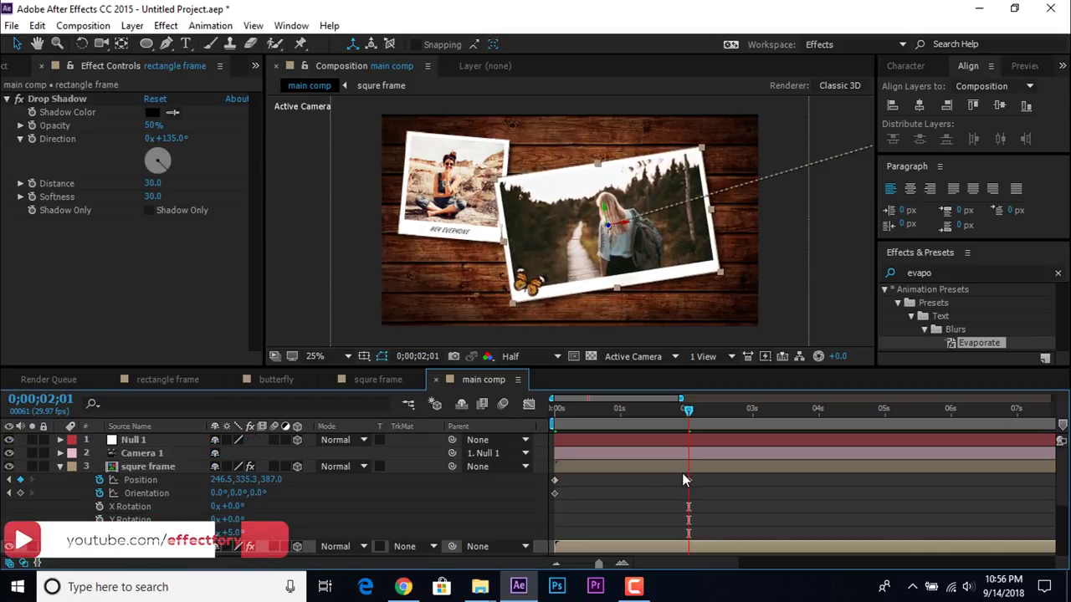
{"action": "left_click", "coordinate": [683, 469]}
{"action": "left_click_drag", "start_coordinate": [257, 494], "coordinate": [232, 502]}
- Offset the orientation keyframes of both frames a few frames behind their position keyframes
{"action": "left_click_drag", "start_coordinate": [732, 495], "coordinate": [549, 517]}
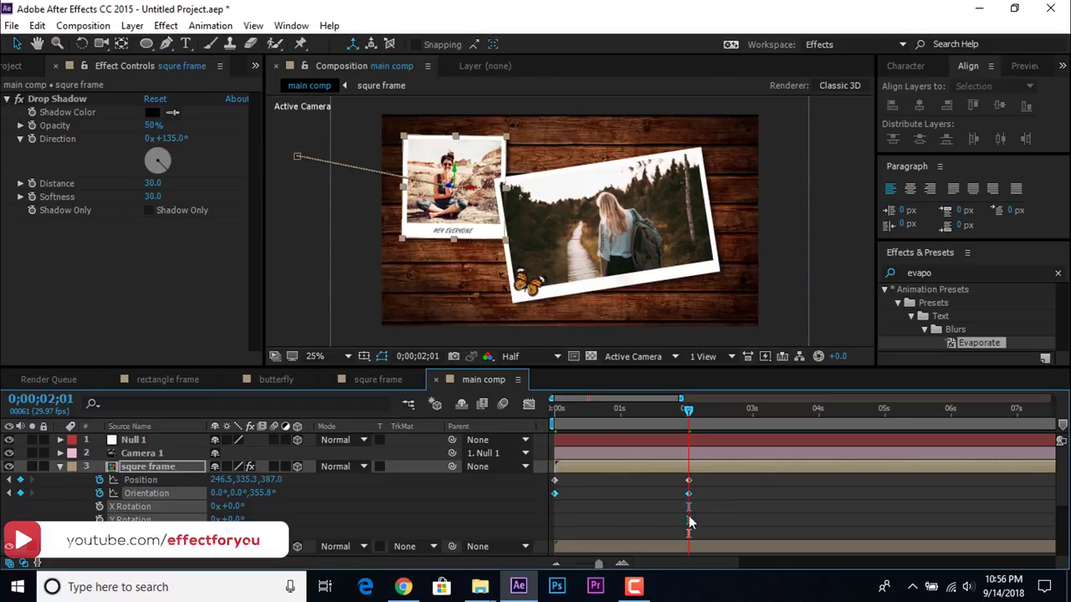
{"action": "left_click_drag", "start_coordinate": [689, 494], "coordinate": [702, 494]}
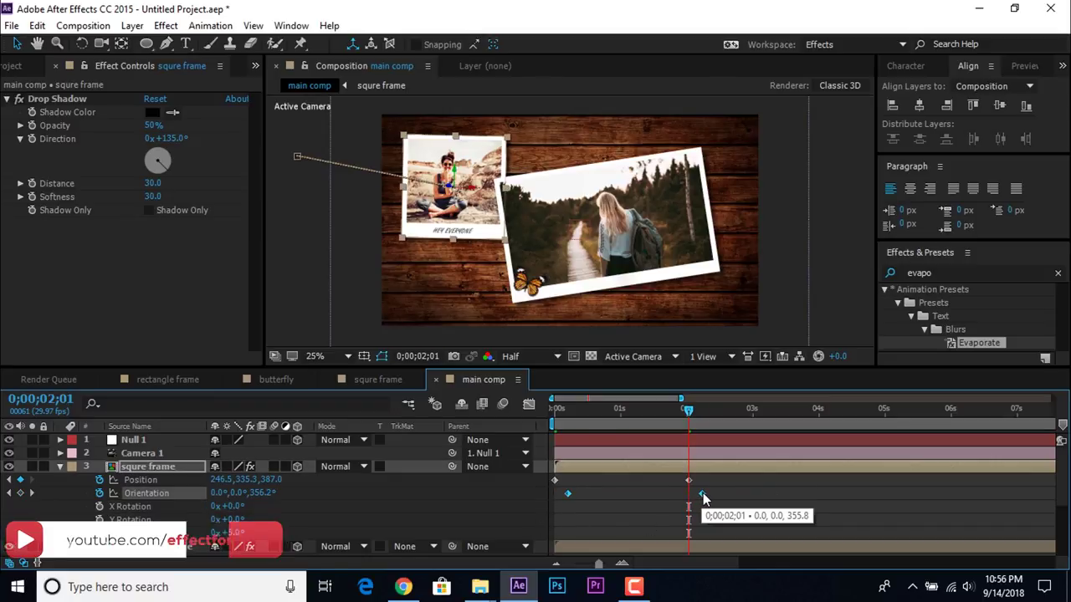
{"action": "scroll", "coordinate": [684, 547], "scroll_direction": "down", "scroll_amount": 3}
{"action": "left_click_drag", "start_coordinate": [698, 536], "coordinate": [567, 536]}
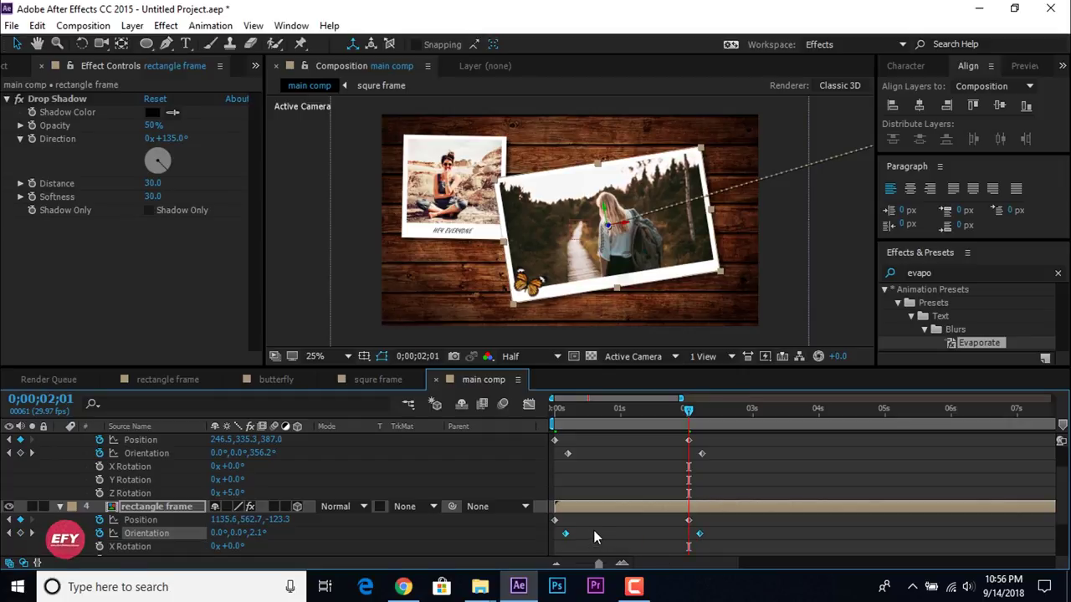
{"action": "scroll", "coordinate": [138, 494], "scroll_direction": "up", "scroll_amount": 3}
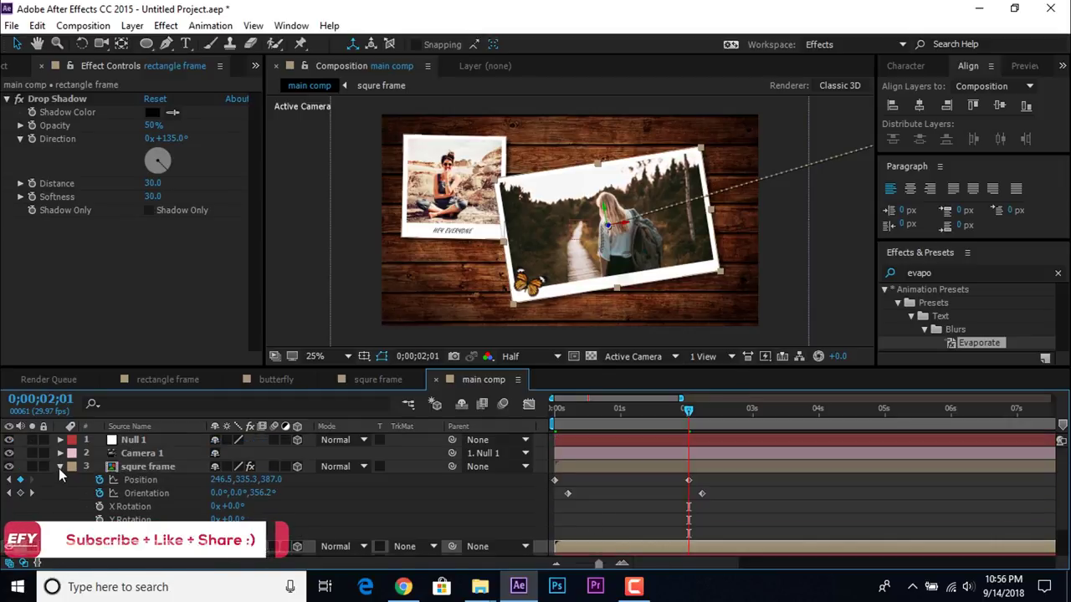
- Show only the animated properties of both frame layers and apply Easy Ease to all their keyframes
{"action": "left_click", "coordinate": [60, 466]}
{"action": "left_click", "coordinate": [648, 468]}
{"action": "left_click", "coordinate": [651, 479], "text": "shift"}
{"action": "key", "text": "u"}
{"action": "left_click_drag", "start_coordinate": [726, 480], "coordinate": [544, 555]}
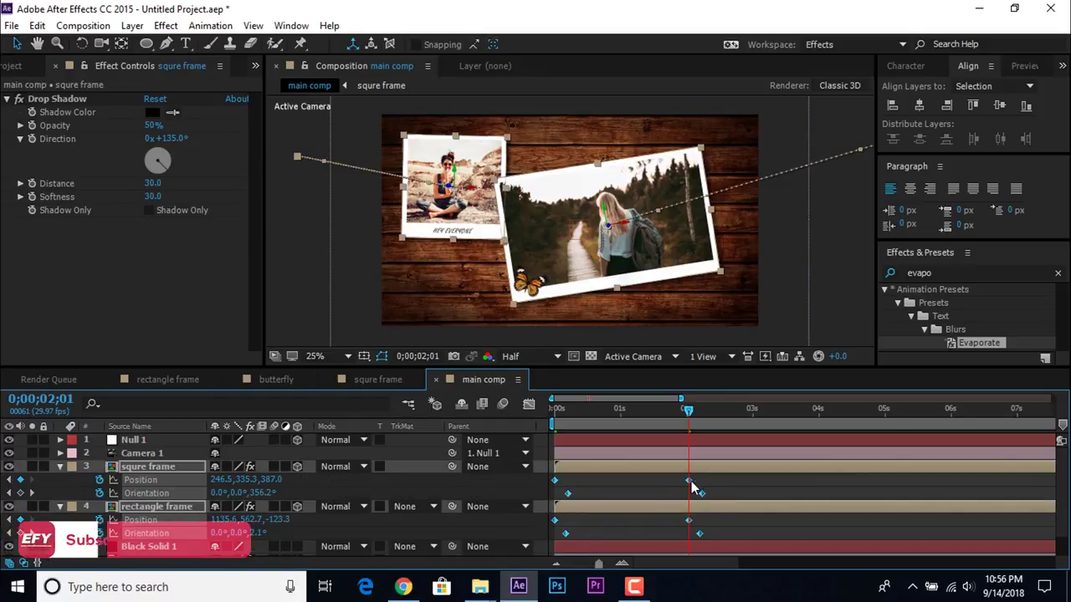
{"action": "right_click", "coordinate": [700, 493]}
{"action": "mouse_move", "coordinate": [757, 493]}
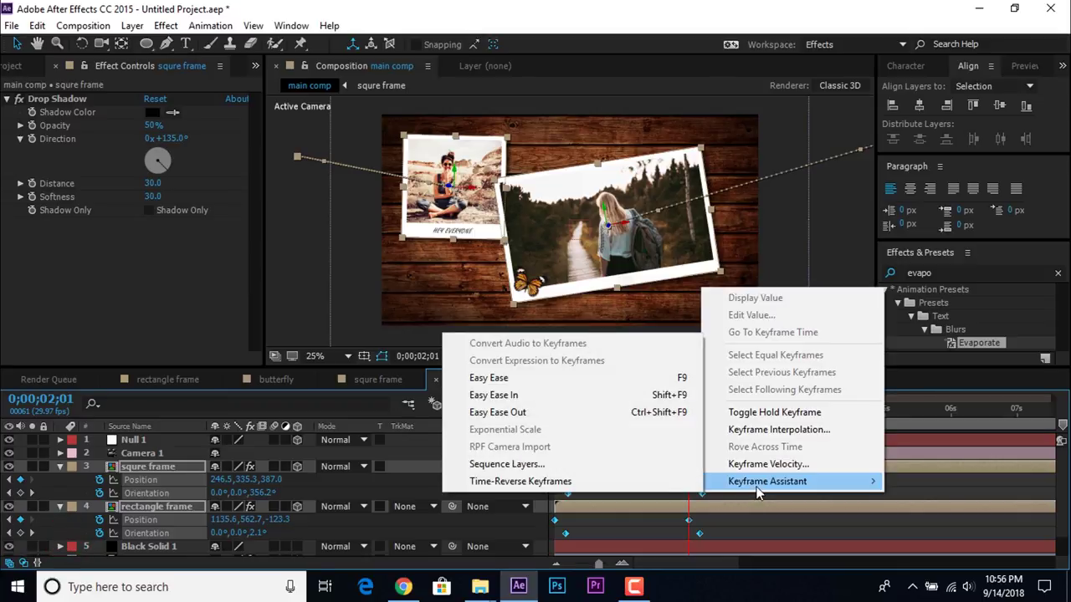
{"action": "left_click", "coordinate": [486, 377]}
- Reshape the keyframes' speed graph so both frames move fast early and slow down gradually towards the last keyframes
{"action": "left_click", "coordinate": [530, 405]}
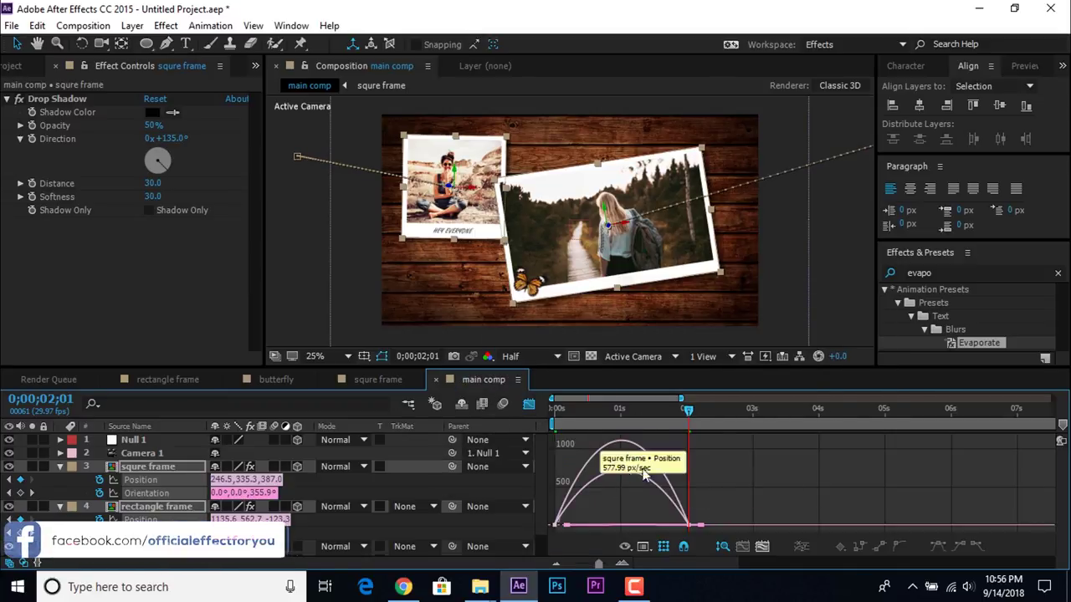
{"action": "right_click", "coordinate": [764, 470]}
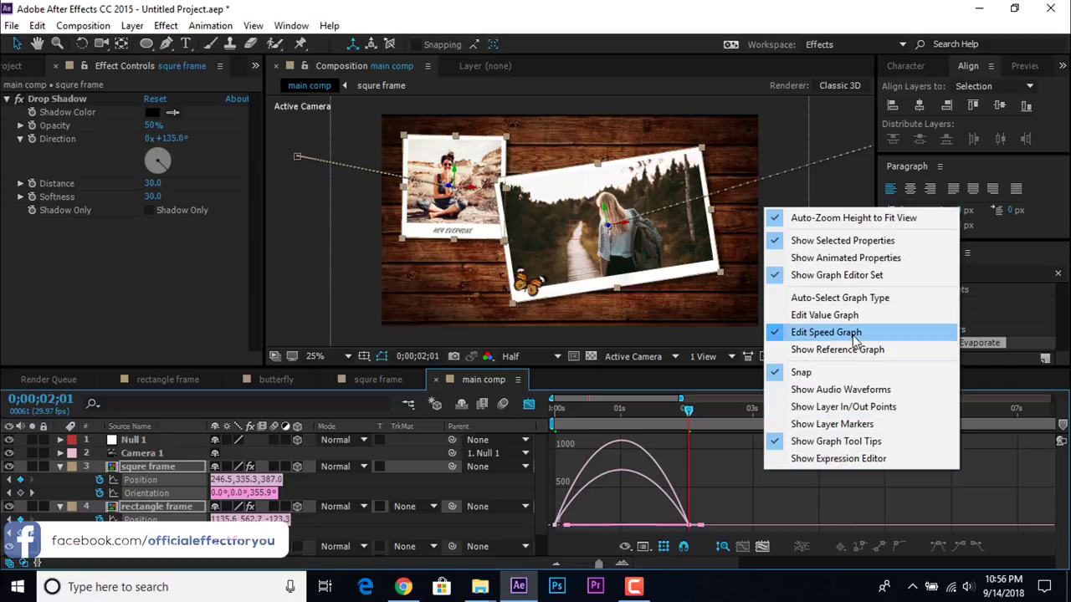
{"action": "left_click", "coordinate": [731, 503]}
{"action": "left_click_drag", "start_coordinate": [729, 497], "coordinate": [640, 526]}
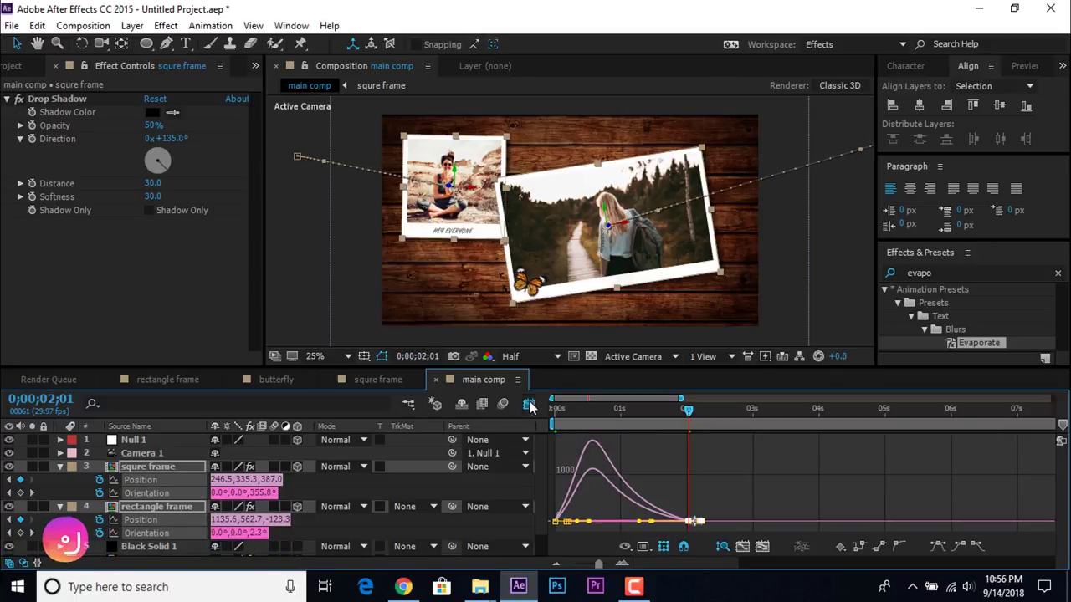
{"action": "key", "text": "shift+F3"}
- Preview the frames' entrance animation from the start of the main comp
{"action": "key", "text": "minus"}
{"action": "left_click_drag", "start_coordinate": [633, 419], "coordinate": [537, 421]}
{"action": "key", "text": "space"}
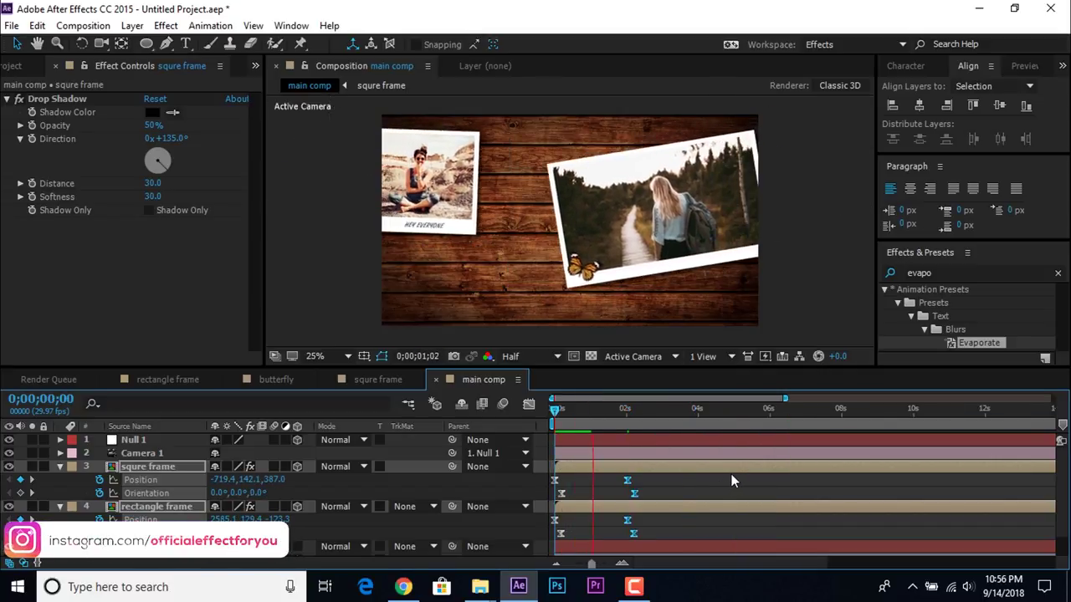
- Add the expression wiggle(.3,10) to the square frame layer's position
{"action": "left_click", "coordinate": [633, 417]}
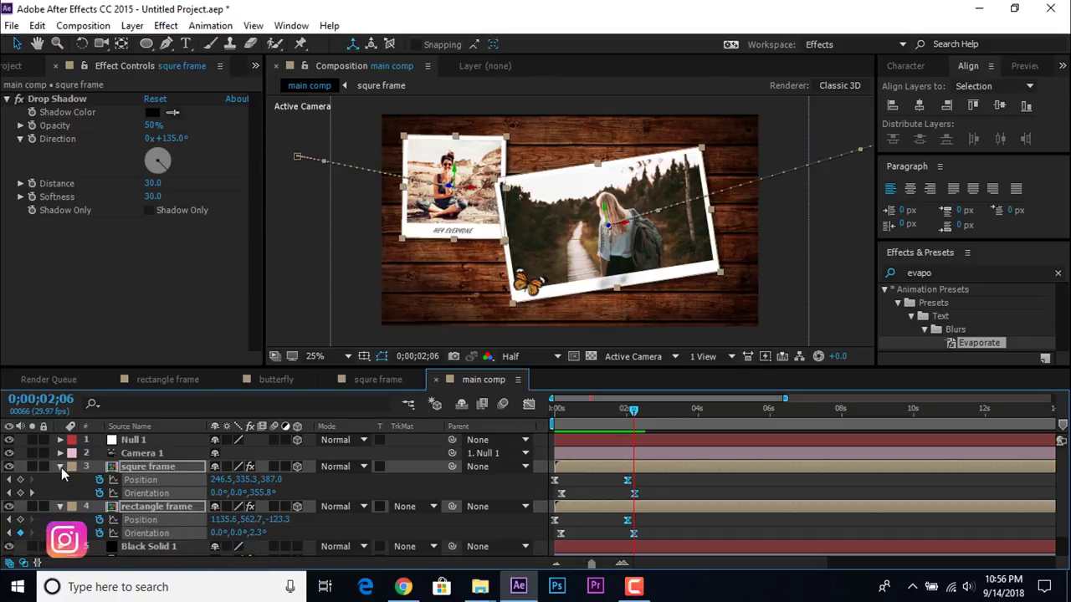
{"action": "left_click", "coordinate": [695, 485]}
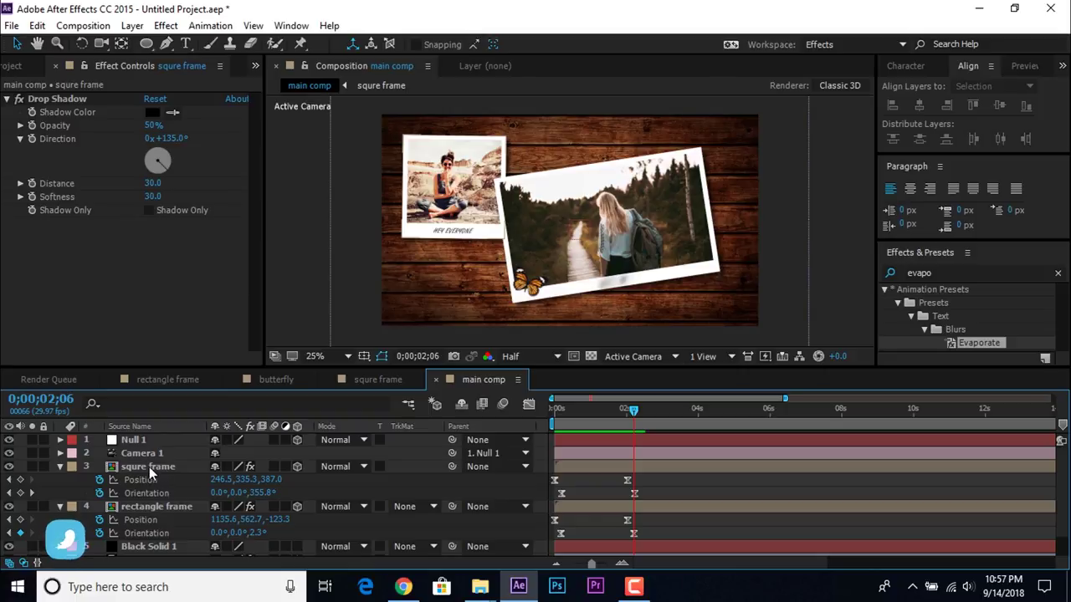
{"action": "left_click", "coordinate": [101, 479], "text": "alt"}
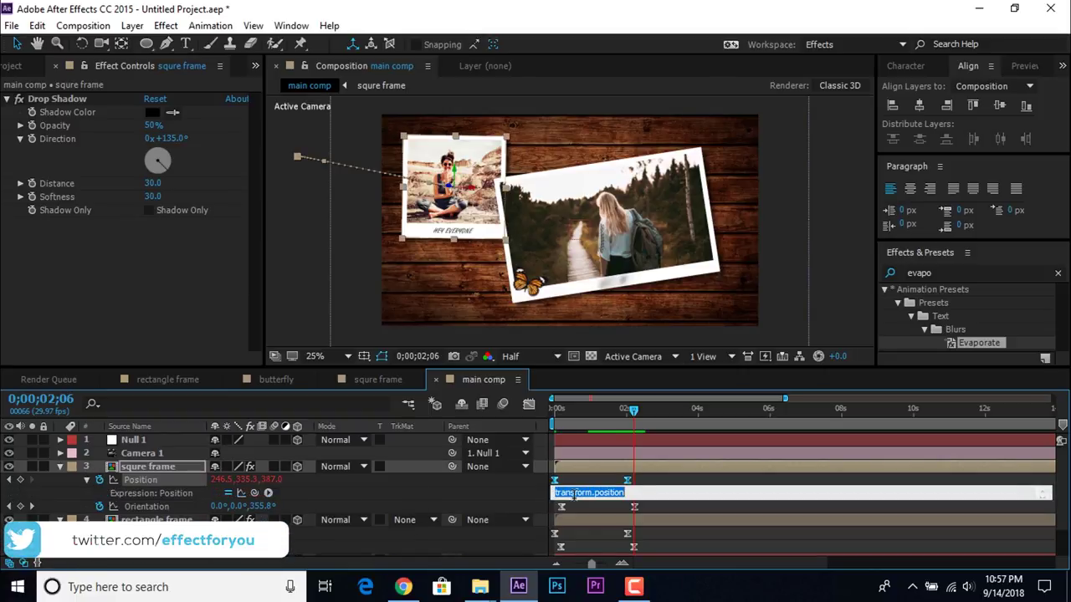
{"action": "type", "text": "wiggle"}
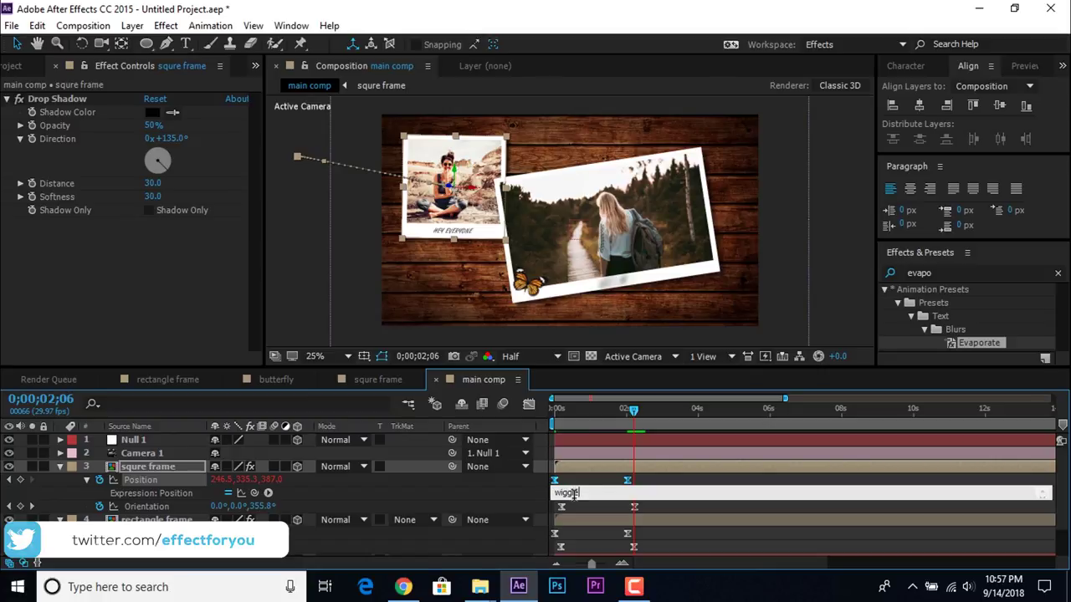
{"action": "type", "text": "(.3,10"}
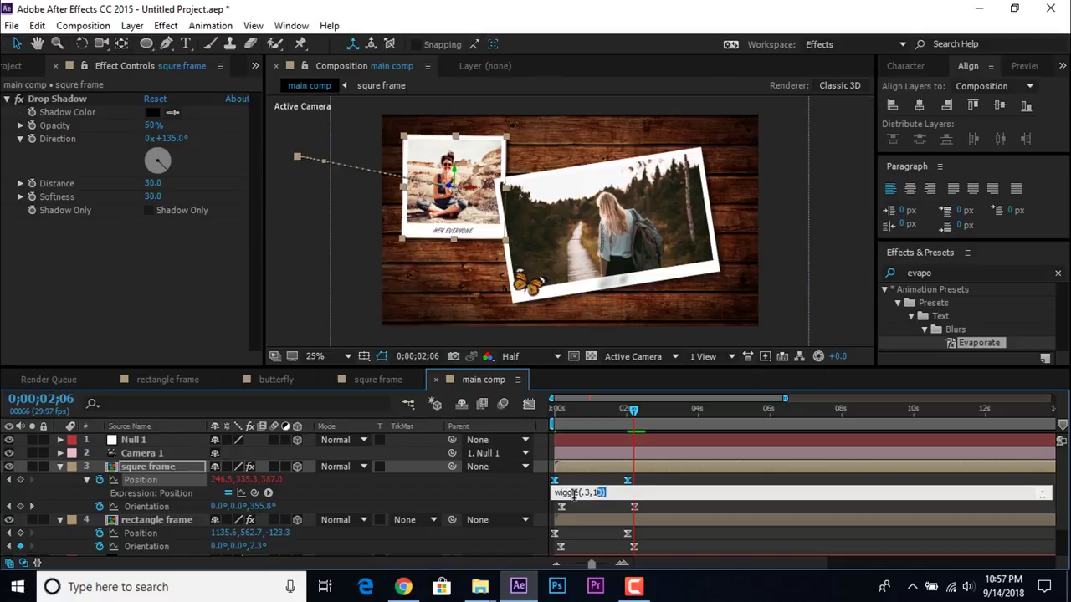
{"action": "left_click", "coordinate": [518, 500]}
- Add the expression wiggle(.3,10) to the rectangle frame layer's position and collapse both frame layers
{"action": "left_click", "coordinate": [600, 520]}
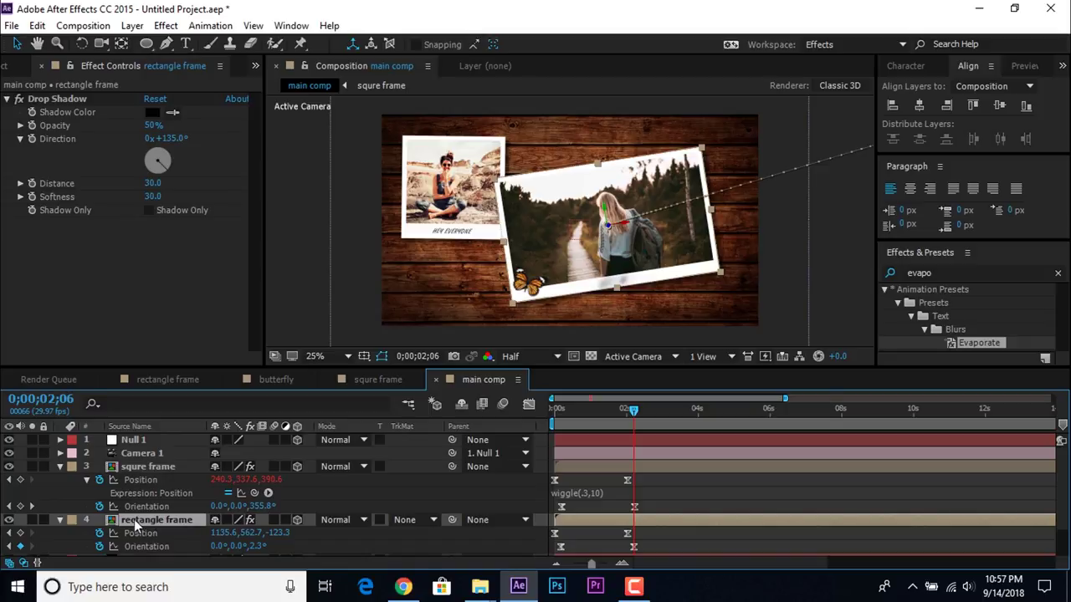
{"action": "left_click", "coordinate": [100, 533], "text": "alt"}
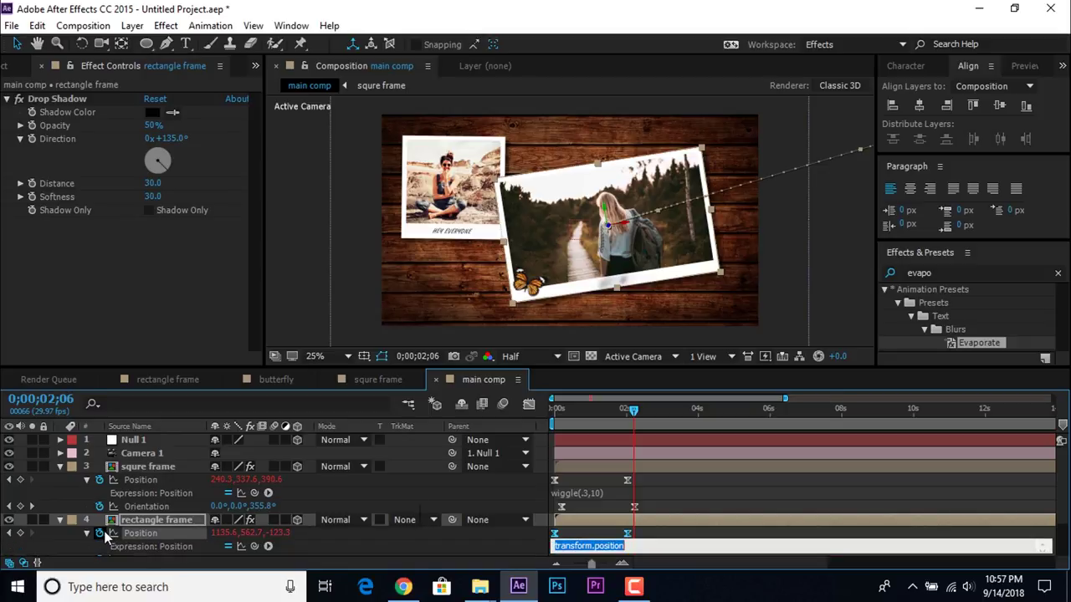
{"action": "type", "text": "wiggle(.3,10)"}
{"action": "left_click", "coordinate": [477, 490]}
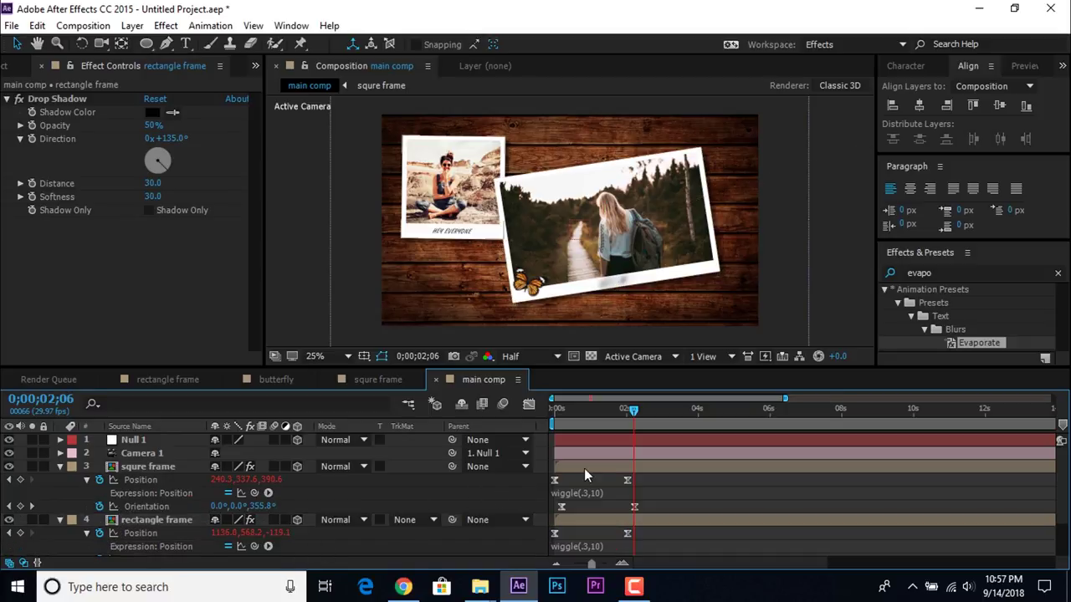
{"action": "left_click", "coordinate": [59, 466]}
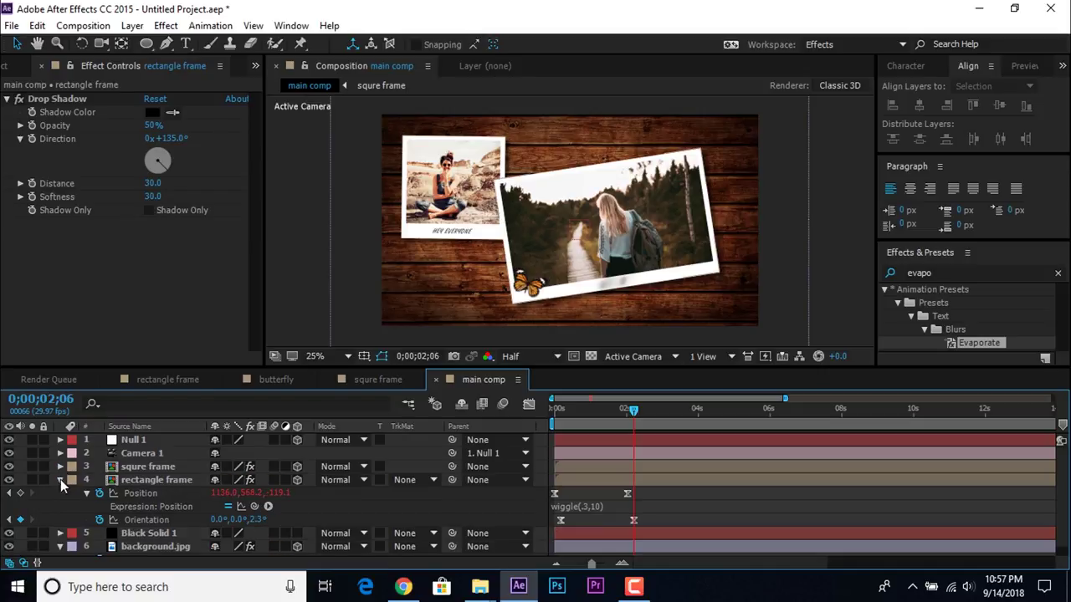
{"action": "left_click", "coordinate": [61, 479]}
- Set starting position and orientation keyframes on Null 1 at the beginning of the main comp
{"action": "left_click", "coordinate": [633, 439]}
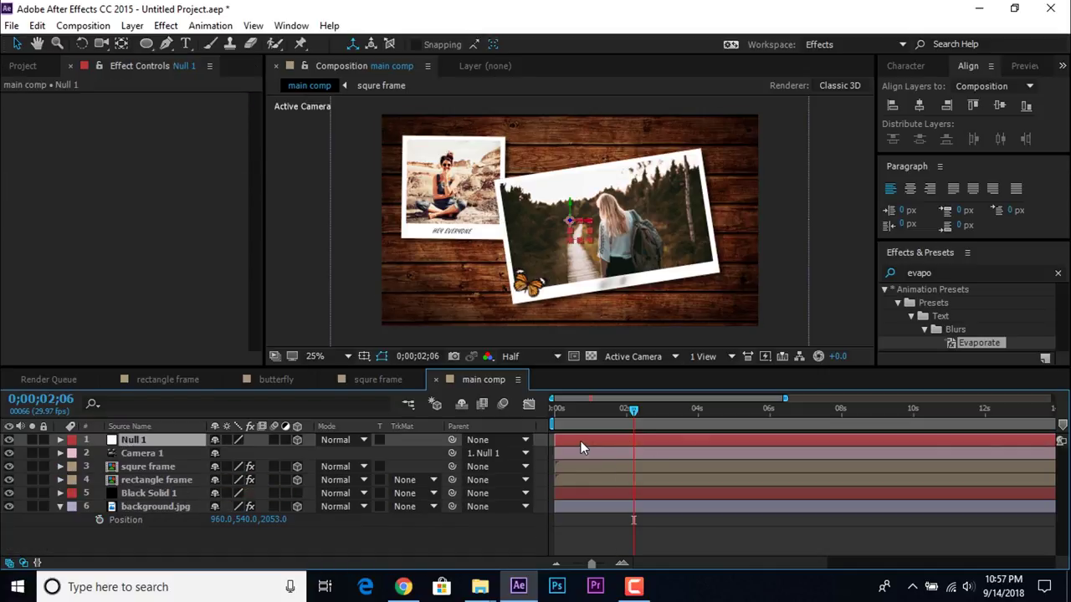
{"action": "key", "text": "p"}
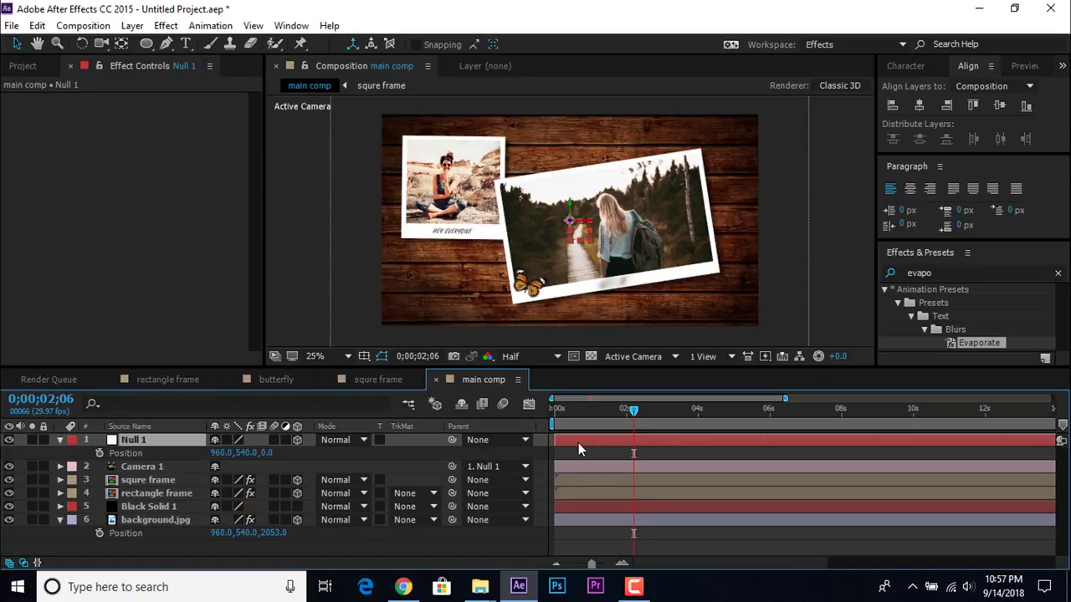
{"action": "key", "text": "shift+r"}
{"action": "left_click_drag", "start_coordinate": [572, 411], "coordinate": [536, 417]}
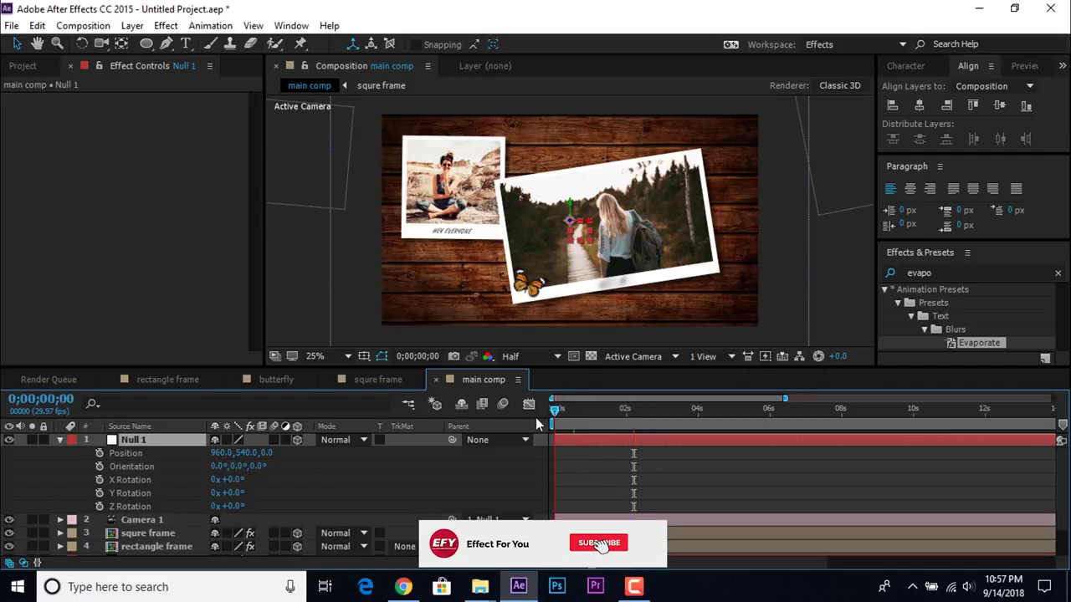
{"action": "left_click", "coordinate": [99, 453]}
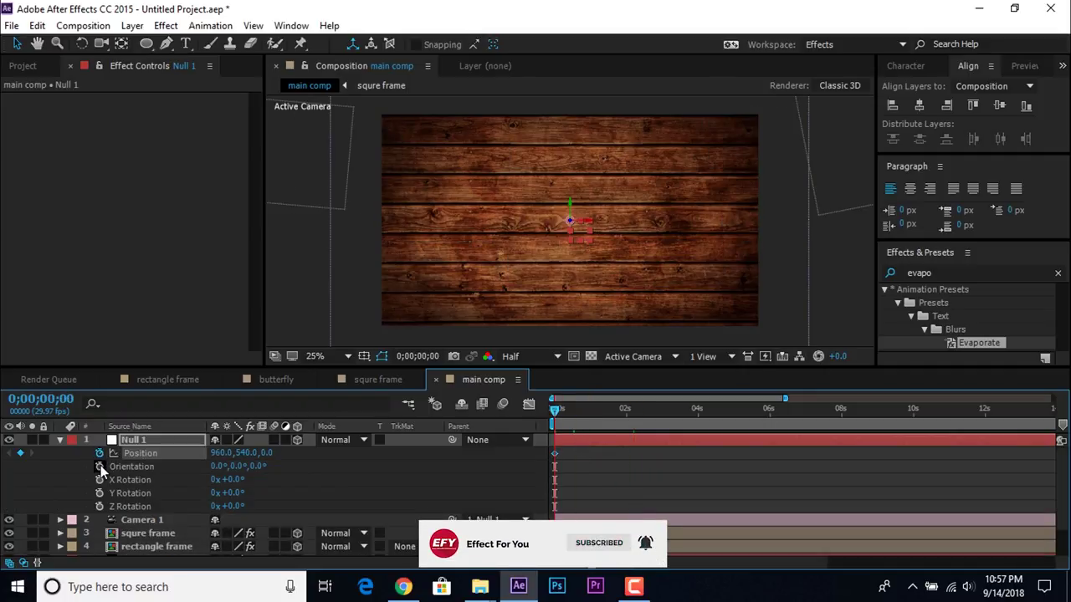
{"action": "left_click", "coordinate": [100, 466]}
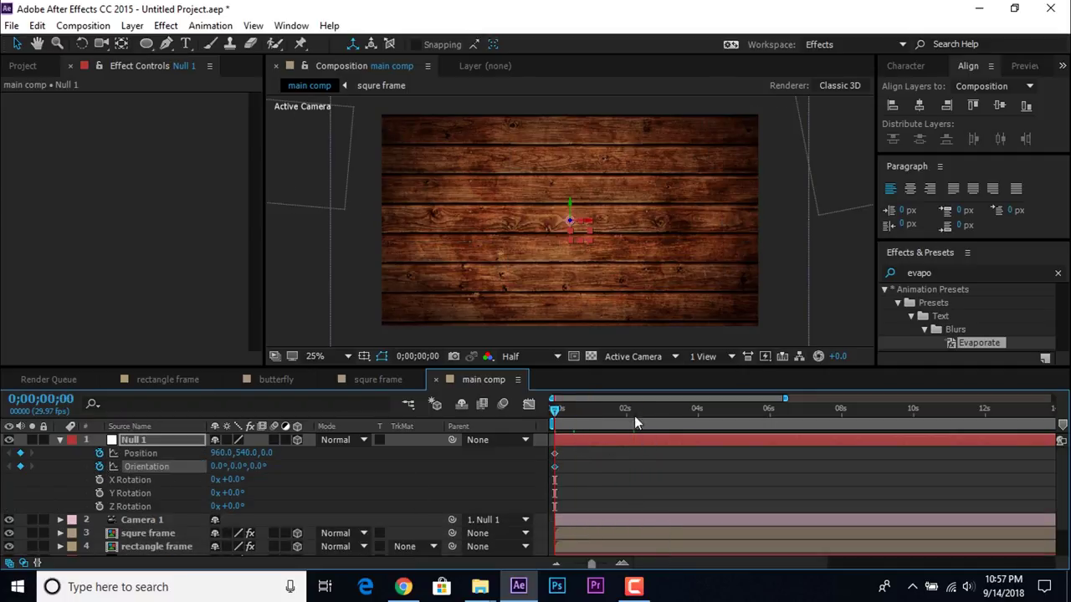
- At 6 seconds, keyframe Null 1's Z position to -99.4 and tilt its orientation slightly on Y and Z
{"action": "left_click", "coordinate": [770, 420]}
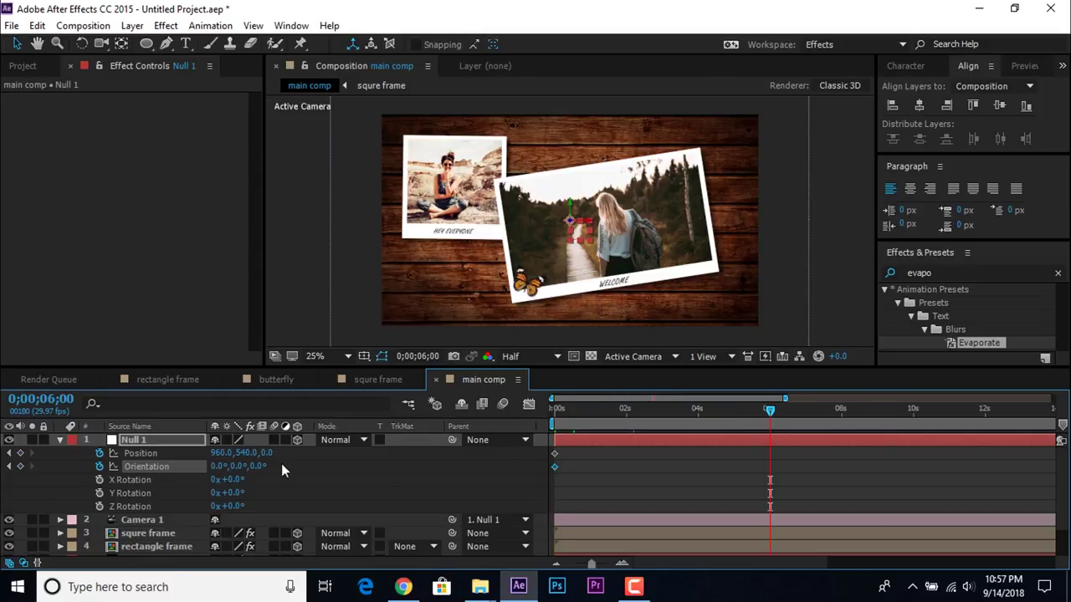
{"action": "left_click_drag", "start_coordinate": [262, 453], "coordinate": [187, 483]}
{"action": "mouse_move", "coordinate": [253, 468]}
{"action": "left_mouse_down"}
{"action": "mouse_move", "coordinate": [263, 468]}
{"action": "mouse_move", "coordinate": [237, 470]}
{"action": "mouse_move", "coordinate": [244, 466]}
{"action": "left_mouse_up"}
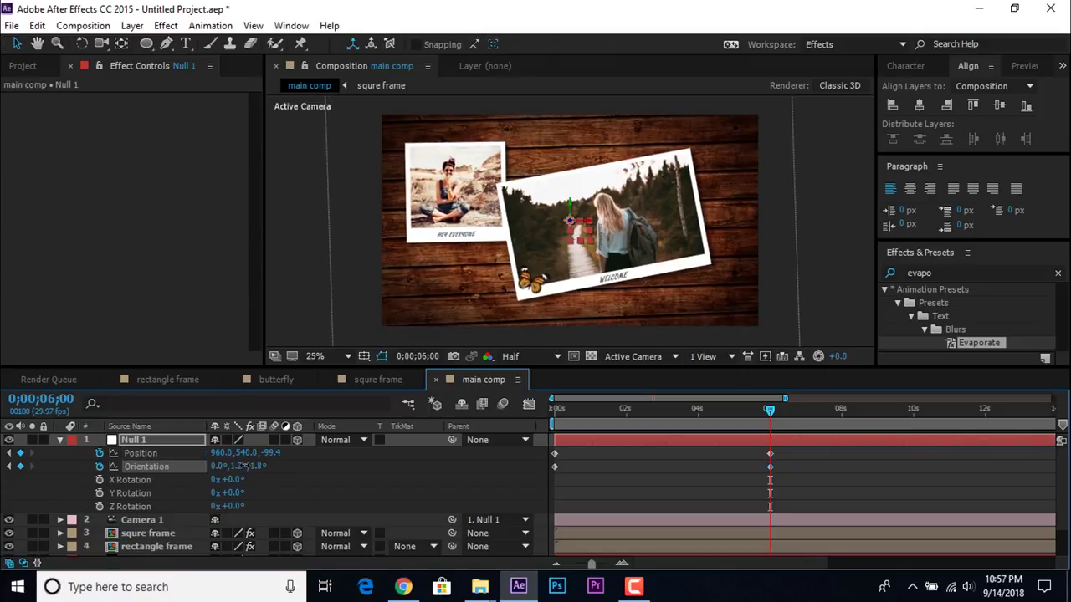
{"action": "left_click_drag", "start_coordinate": [800, 465], "coordinate": [566, 471]}
{"action": "left_click_drag", "start_coordinate": [781, 466], "coordinate": [793, 467]}
{"action": "left_click", "coordinate": [795, 475]}
{"action": "left_click", "coordinate": [60, 440]}
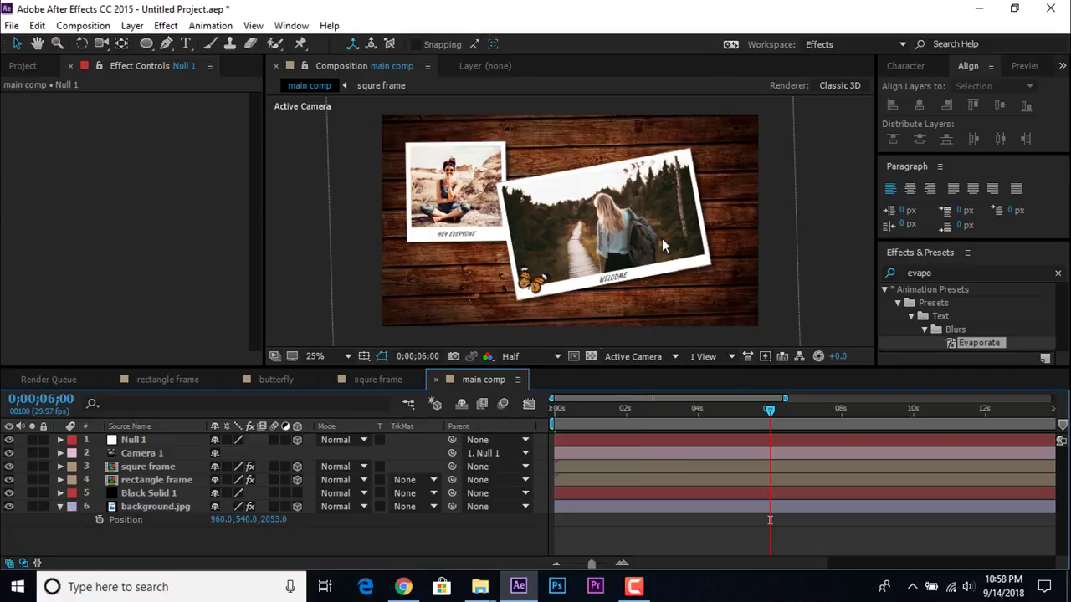
- Preview the main comp from the start to check the null-driven camera move with the wiggling frames
{"action": "left_click_drag", "start_coordinate": [581, 407], "coordinate": [528, 423]}
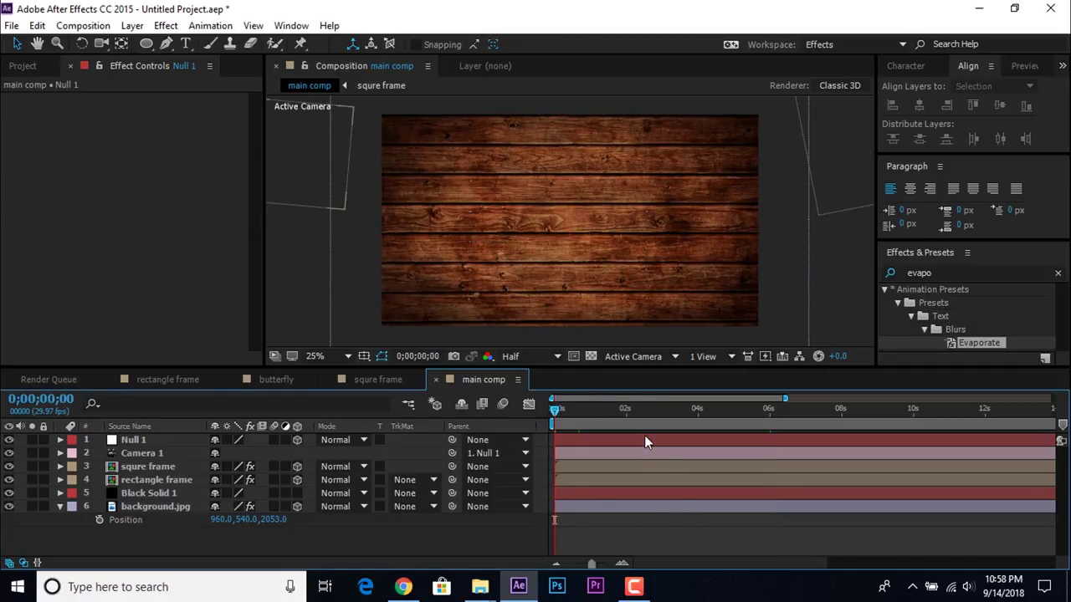
{"action": "key", "text": "space"}
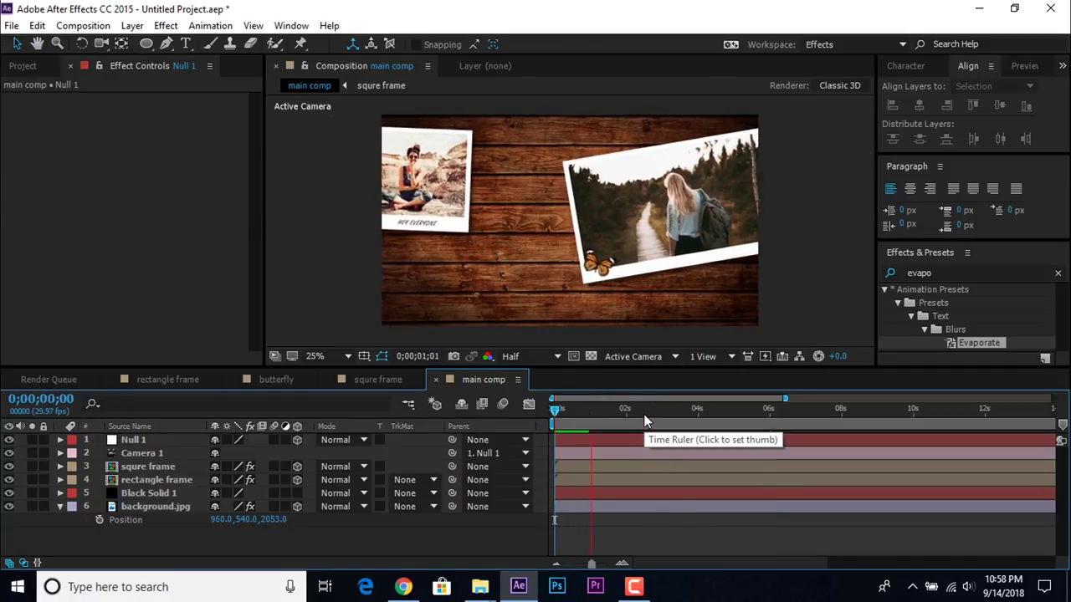
{"action": "key", "text": "space"}
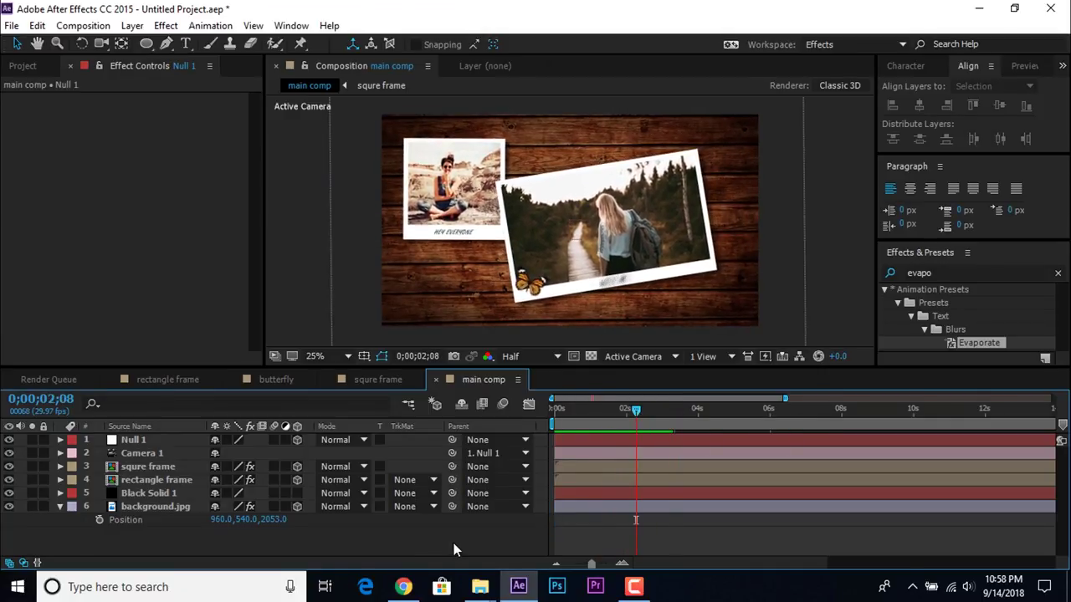
- Place 05 Blue Glisten Transition.mp4 directly below Camera 1 in the main comp and make it a 3D layer
{"action": "left_click", "coordinate": [27, 66]}
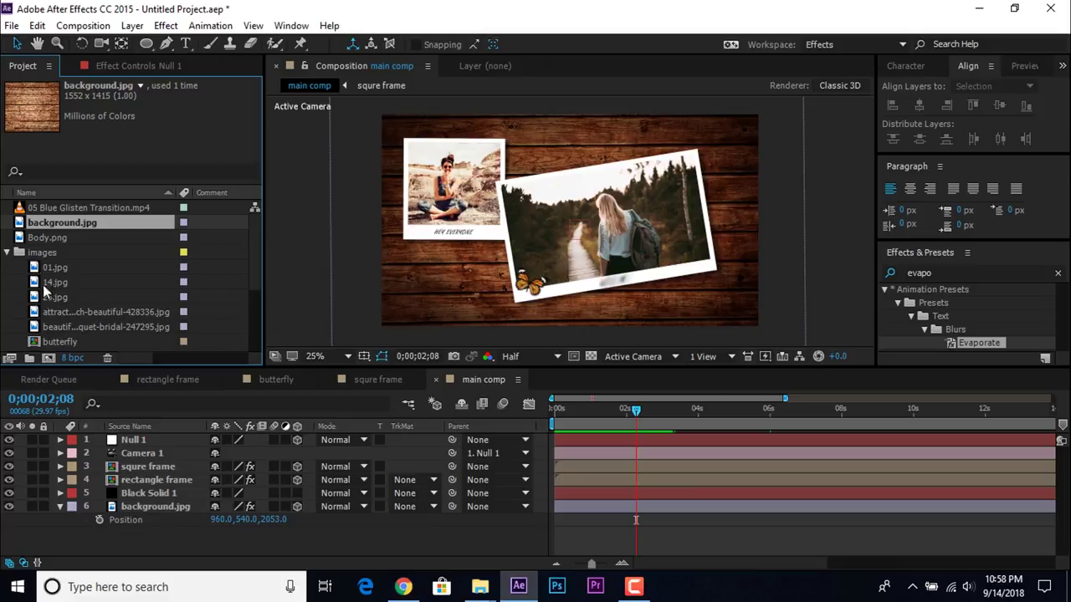
{"action": "left_click_drag", "start_coordinate": [66, 209], "coordinate": [181, 465]}
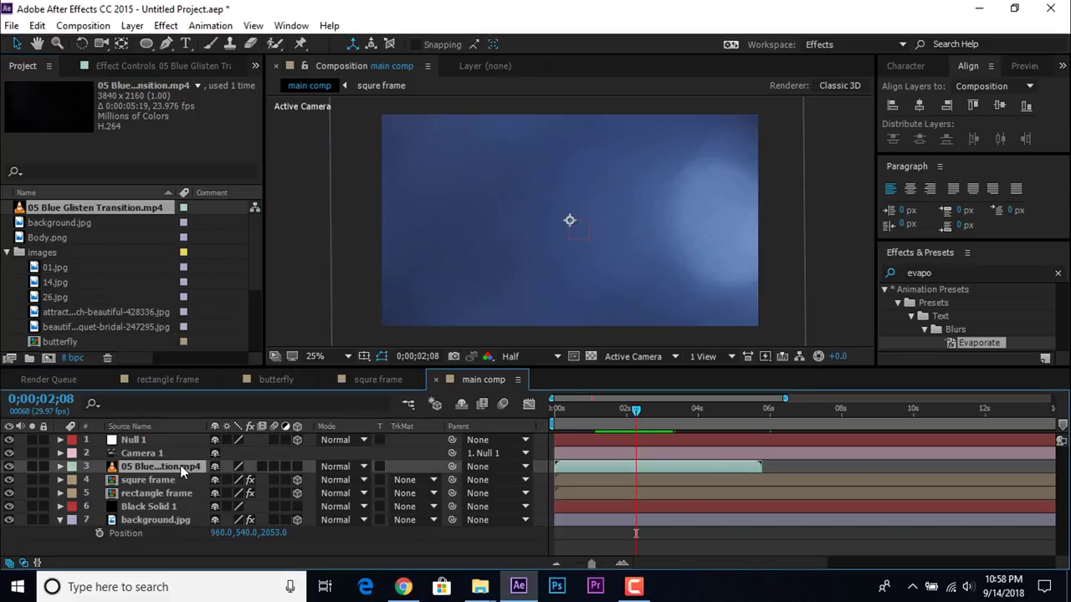
{"action": "scroll", "coordinate": [599, 234], "scroll_direction": "down", "scroll_amount": 2}
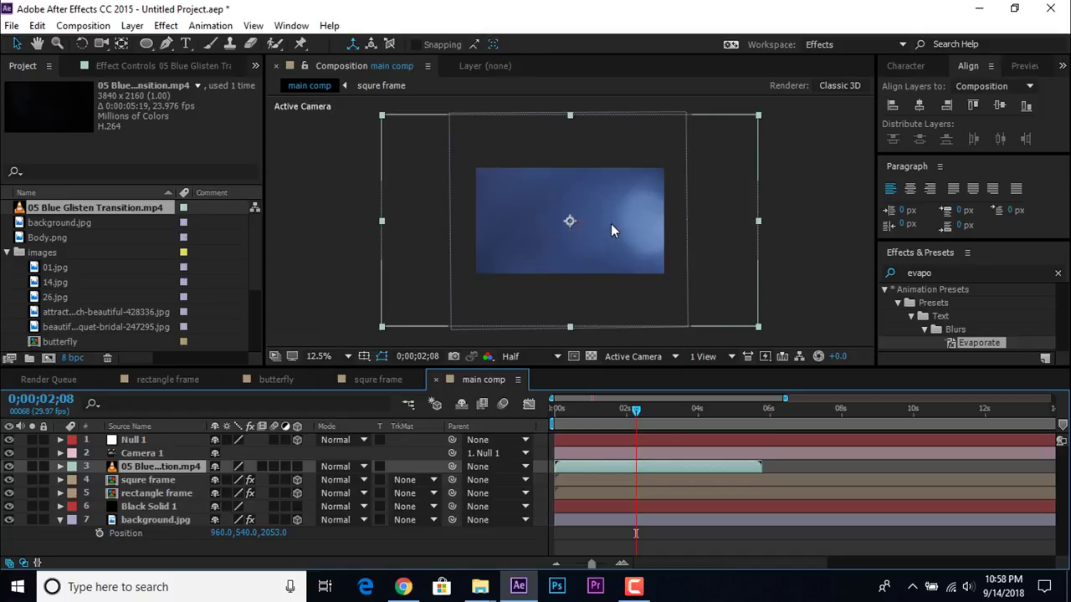
{"action": "left_click", "coordinate": [297, 466]}
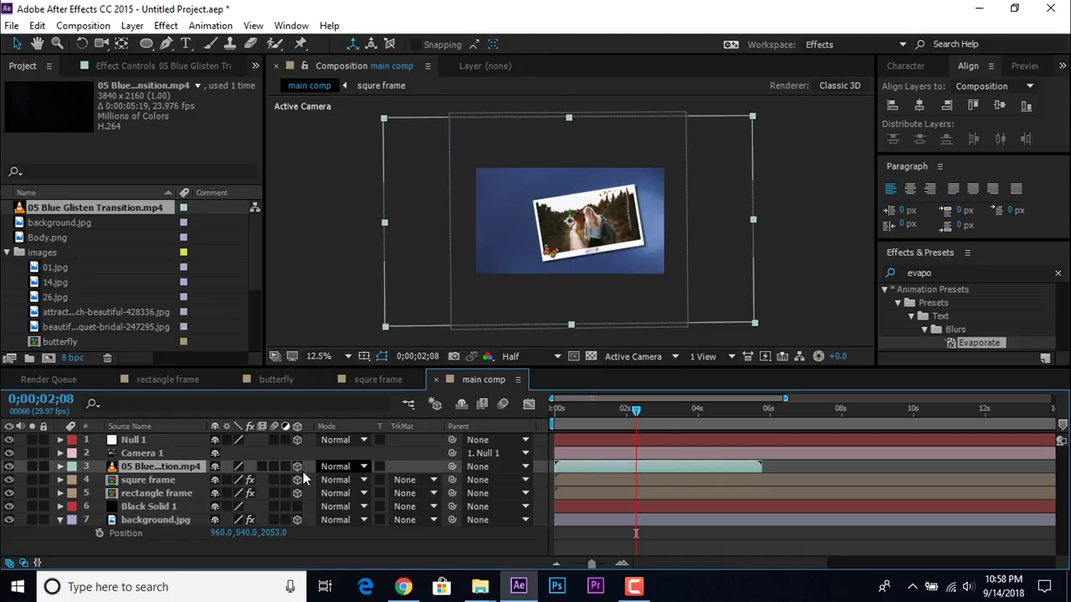
- Scale the Blue Glisten clip down closer to the frame size and set its Z position to -352
{"action": "left_click_drag", "start_coordinate": [756, 322], "coordinate": [701, 296]}
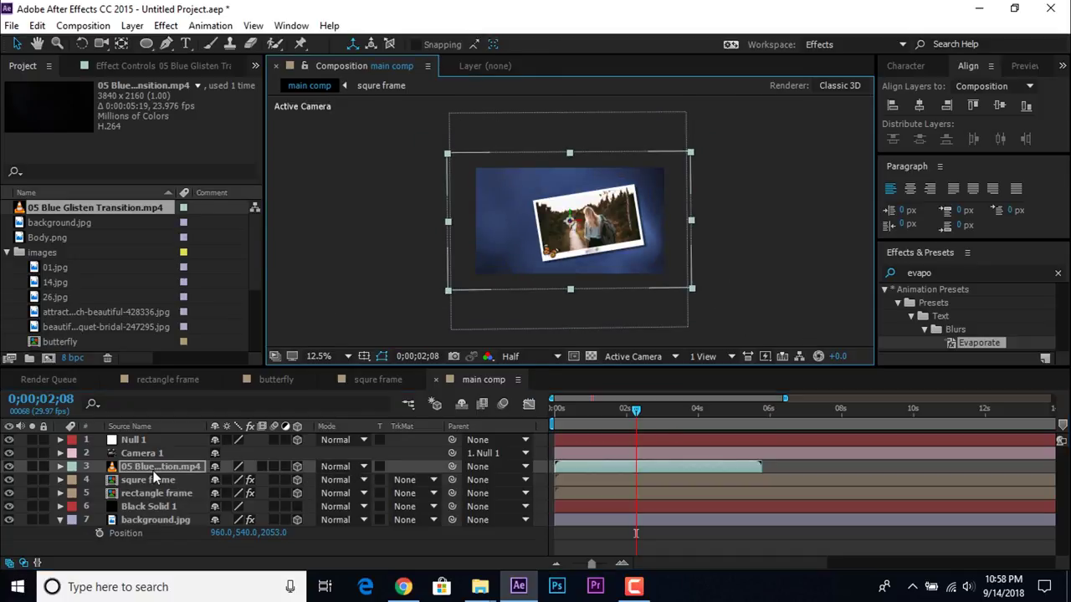
{"action": "key", "text": "p"}
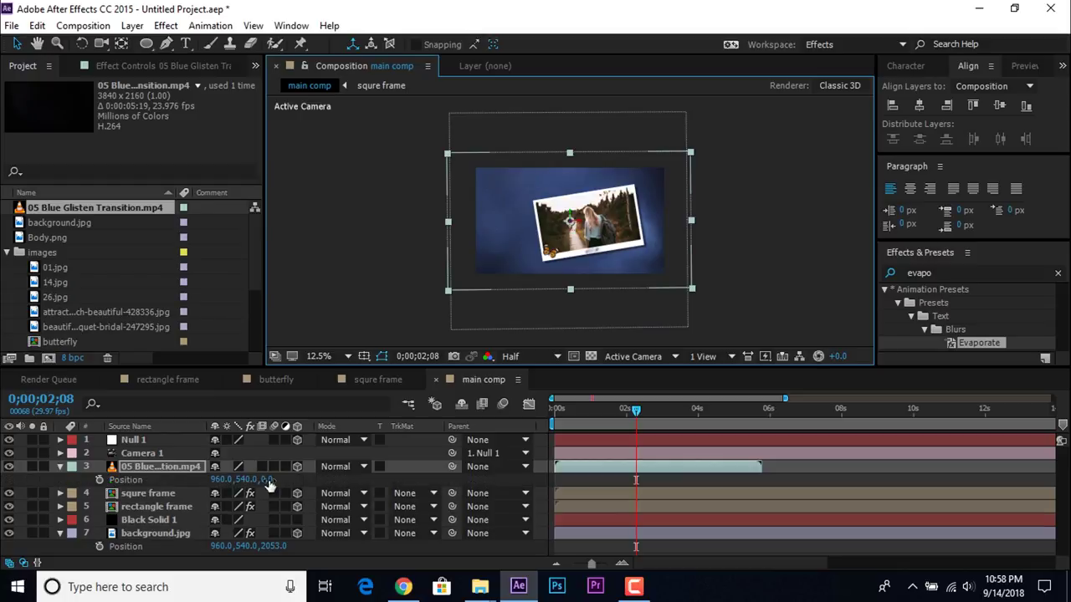
{"action": "left_click_drag", "start_coordinate": [267, 485], "coordinate": [92, 488]}
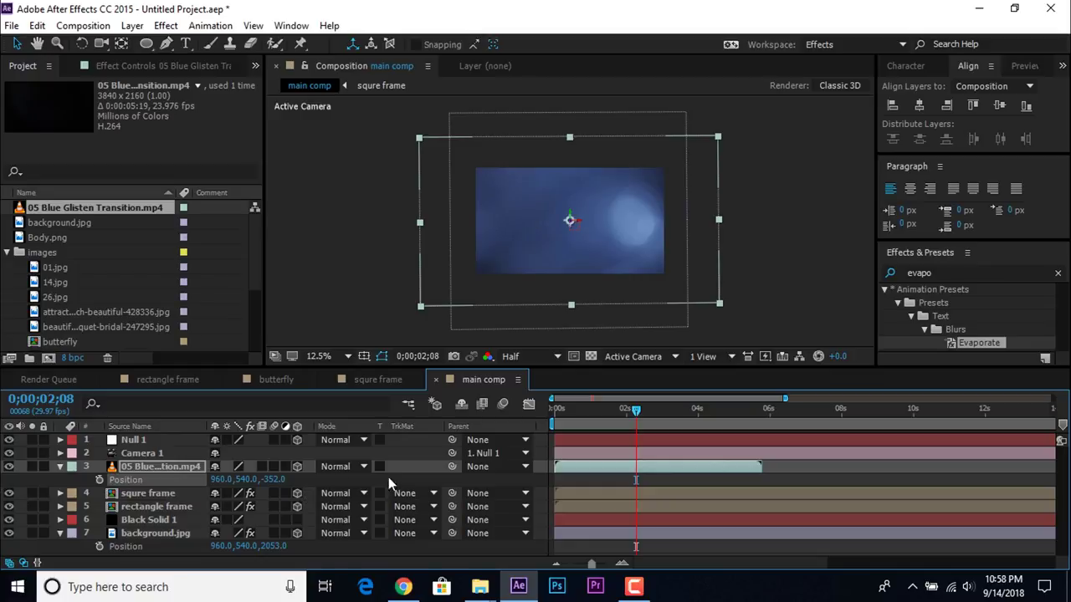
- Set the Blue Glisten clip's blending mode to Screen and its opacity to 50%
{"action": "left_click", "coordinate": [343, 466]}
{"action": "left_click", "coordinate": [398, 257]}
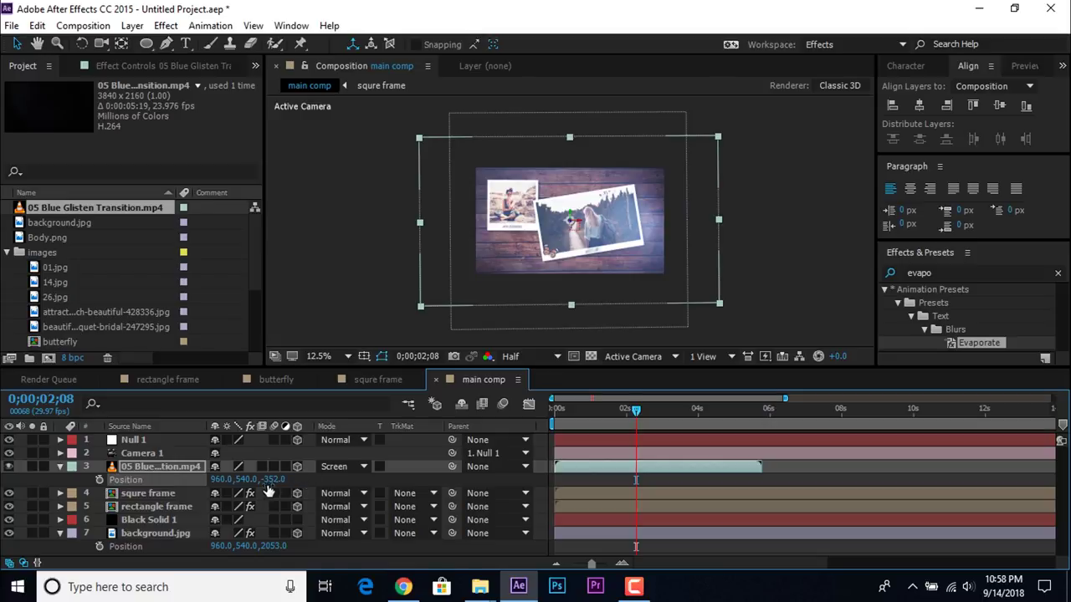
{"action": "key", "text": "t"}
{"action": "left_click", "coordinate": [222, 480]}
{"action": "key", "text": "Return"}
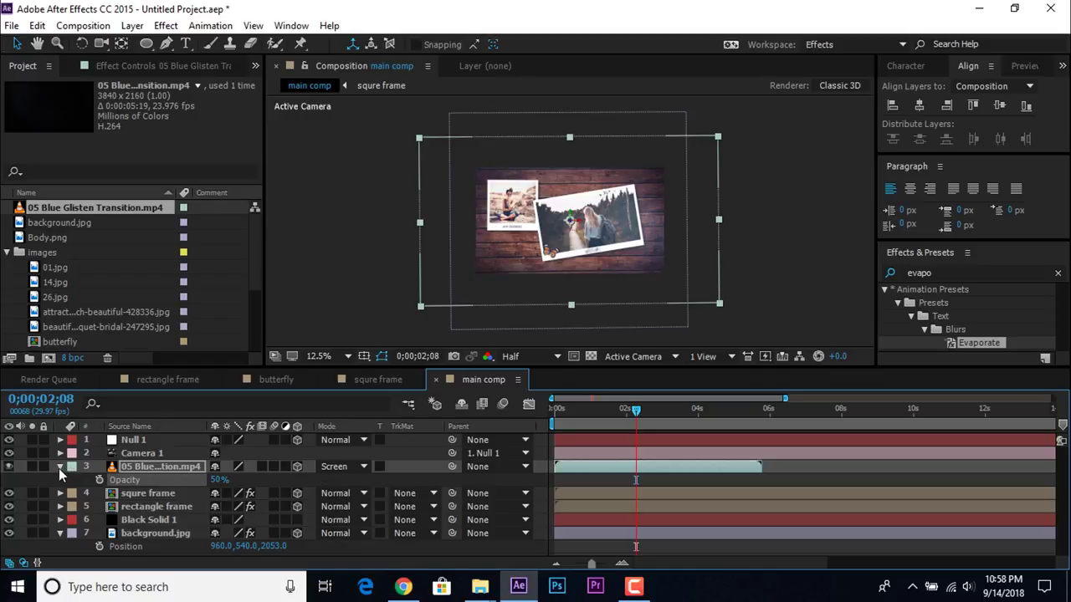
{"action": "left_click", "coordinate": [60, 466]}
- Place Particle 2.mov above the Blue Glisten clip as a 3D layer with the Screen blending mode
{"action": "scroll", "coordinate": [75, 285], "scroll_direction": "down", "scroll_amount": 4}
{"action": "left_click", "coordinate": [75, 303]}
{"action": "mouse_move", "coordinate": [75, 303]}
{"action": "left_mouse_down"}
{"action": "mouse_move", "coordinate": [156, 443]}
{"action": "mouse_move", "coordinate": [150, 467]}
{"action": "left_mouse_up"}
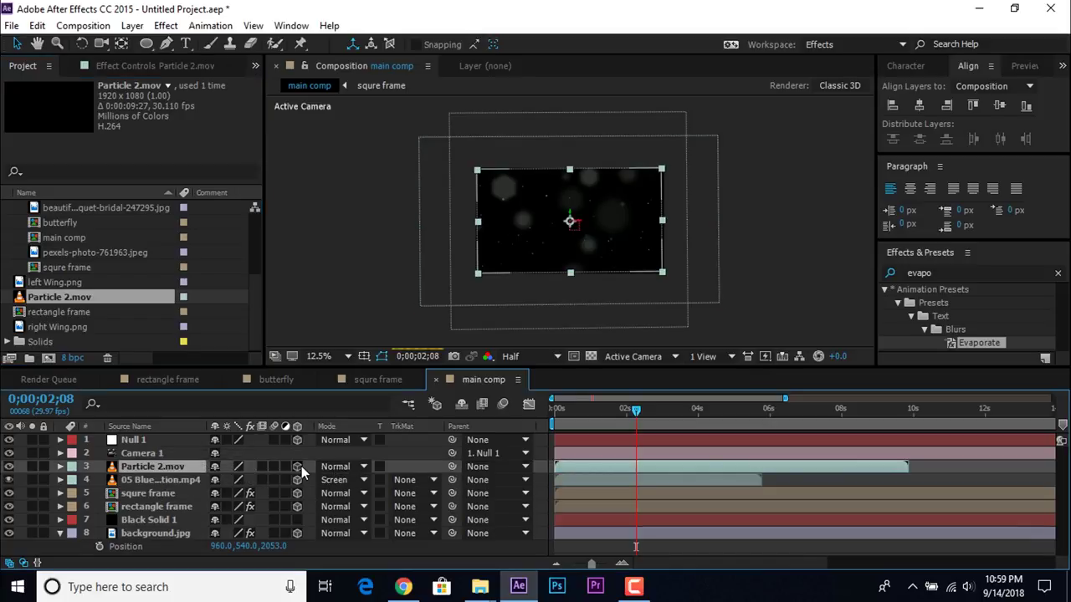
{"action": "left_click", "coordinate": [344, 466]}
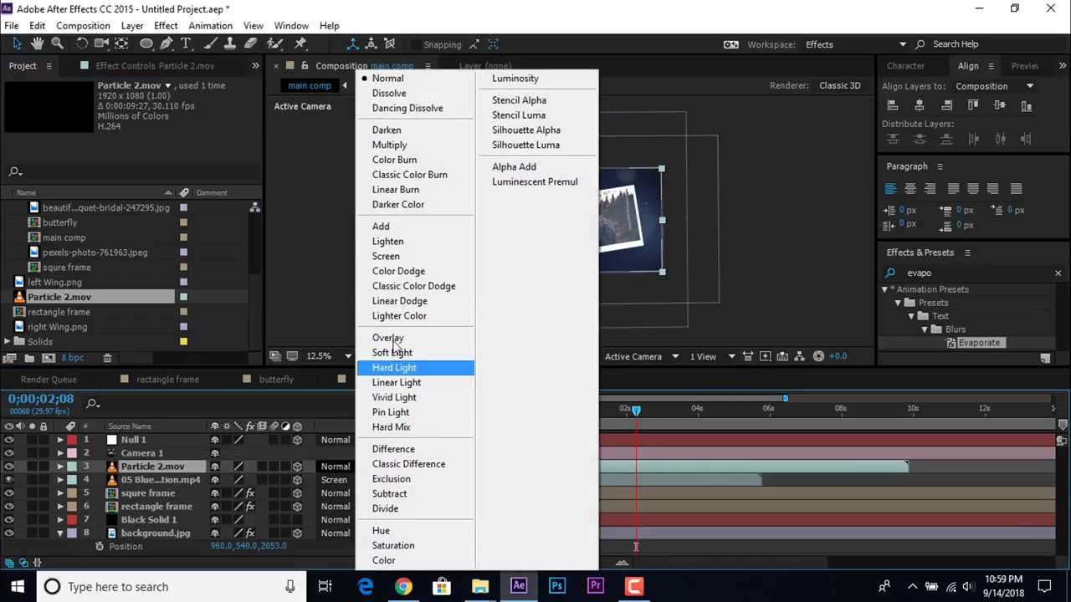
{"action": "left_click", "coordinate": [399, 258]}
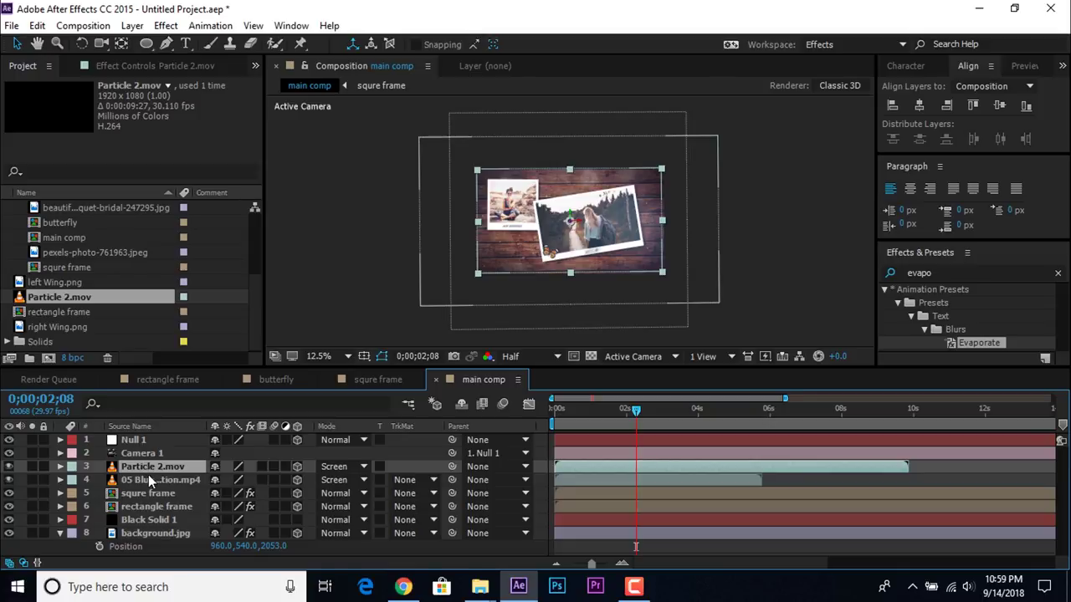
- Set the Particle 2.mov layer's Z position to -455 and collapse its properties
{"action": "key", "text": "p"}
{"action": "left_click_drag", "start_coordinate": [266, 480], "coordinate": [2, 480]}
{"action": "left_click_drag", "start_coordinate": [636, 479], "coordinate": [634, 479]}
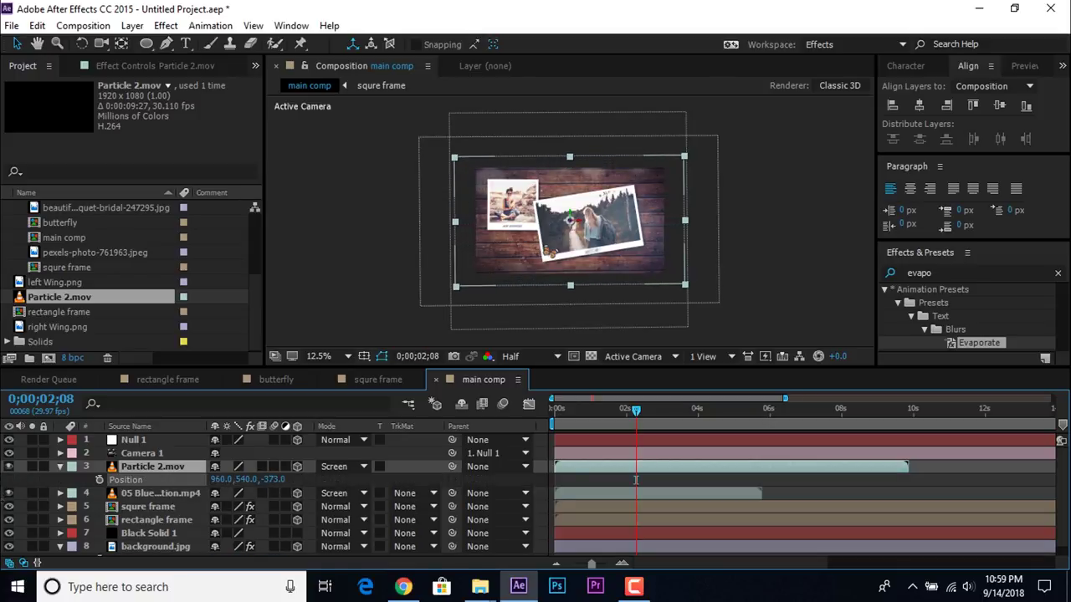
{"action": "left_click_drag", "start_coordinate": [271, 479], "coordinate": [213, 479]}
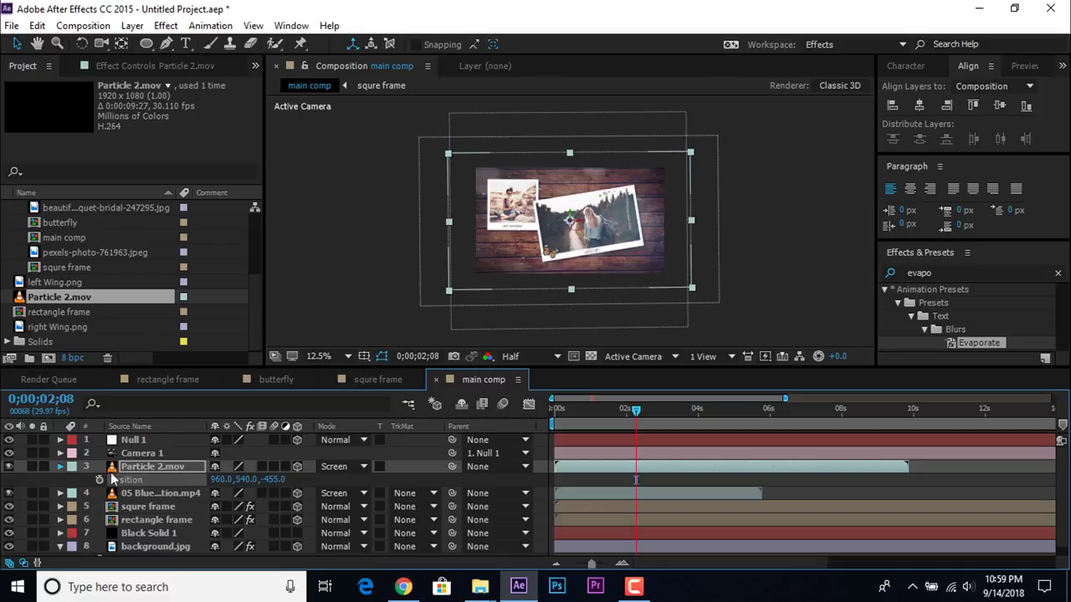
{"action": "left_click", "coordinate": [59, 466]}
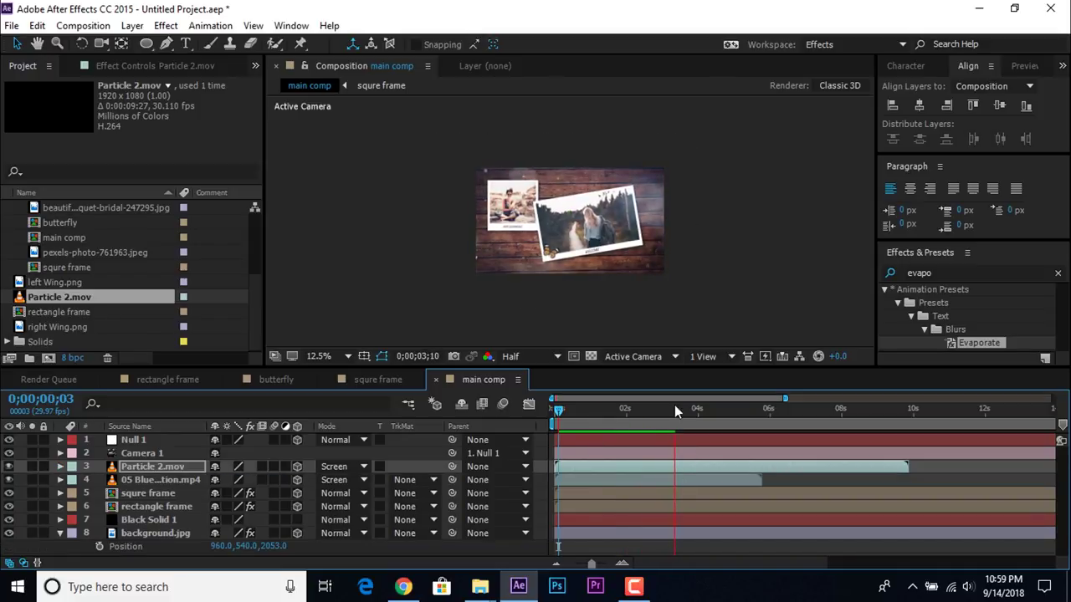
- Duplicate the squre frame and rectangle frame layers and stack both copies together above the originals
{"action": "left_click_drag", "start_coordinate": [737, 410], "coordinate": [757, 420]}
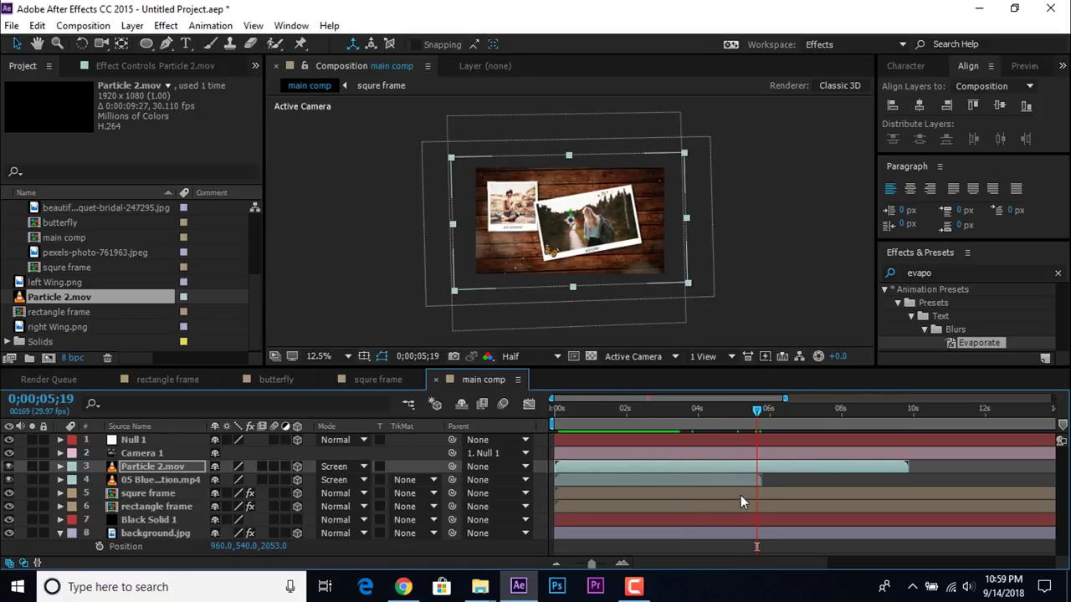
{"action": "left_click", "coordinate": [161, 506]}
{"action": "left_click", "coordinate": [147, 498], "text": "shift"}
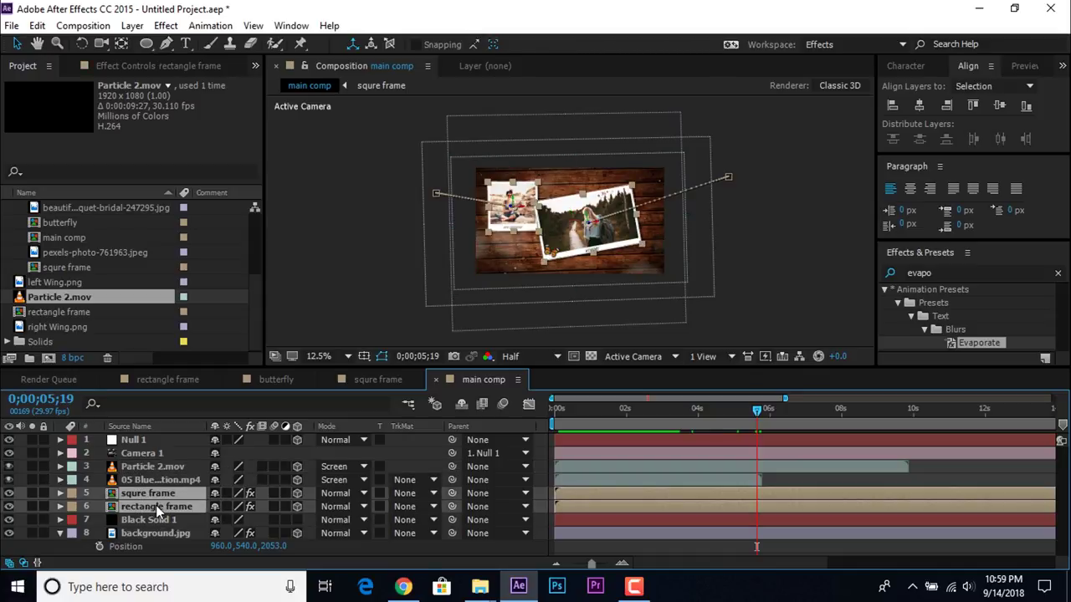
{"action": "key", "text": "ctrl+d"}
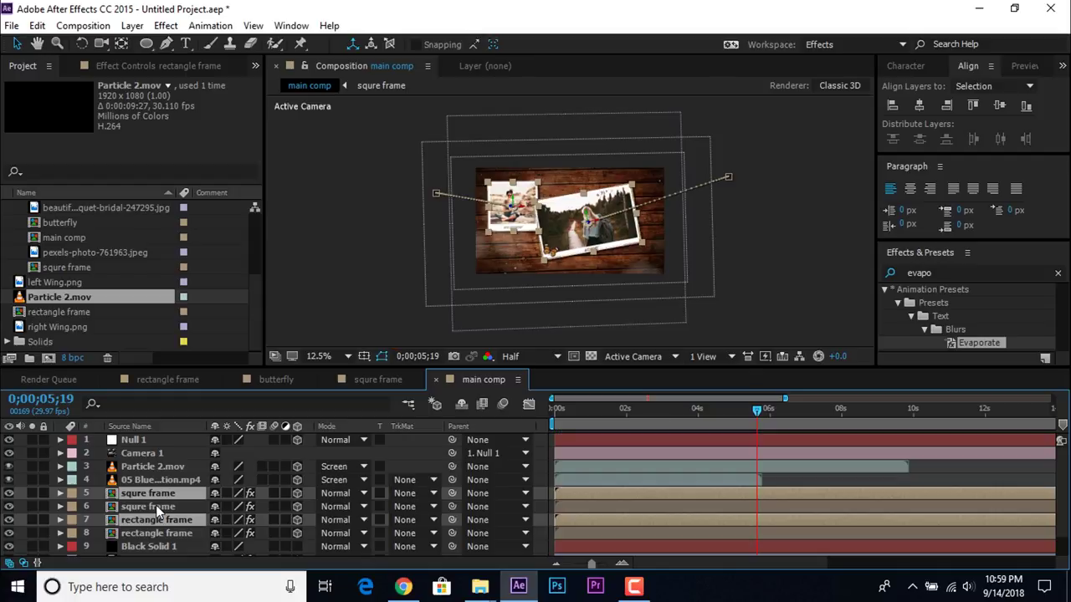
{"action": "left_click_drag", "start_coordinate": [164, 519], "coordinate": [163, 503]}
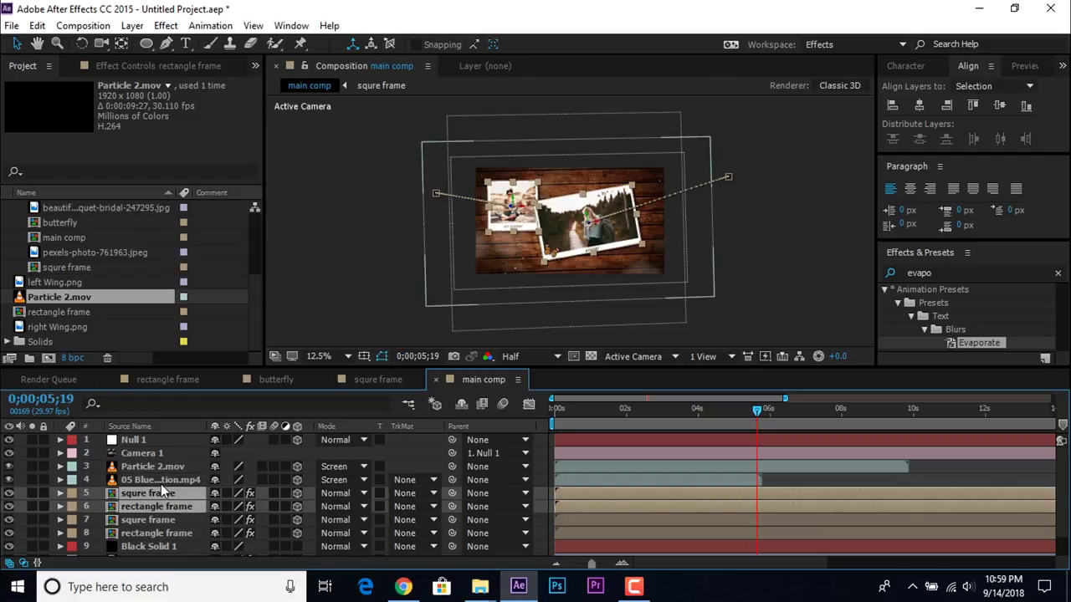
- Duplicate the new squre frame once more and make all three frame copies start at 0;00;05;19
{"action": "left_click", "coordinate": [166, 494]}
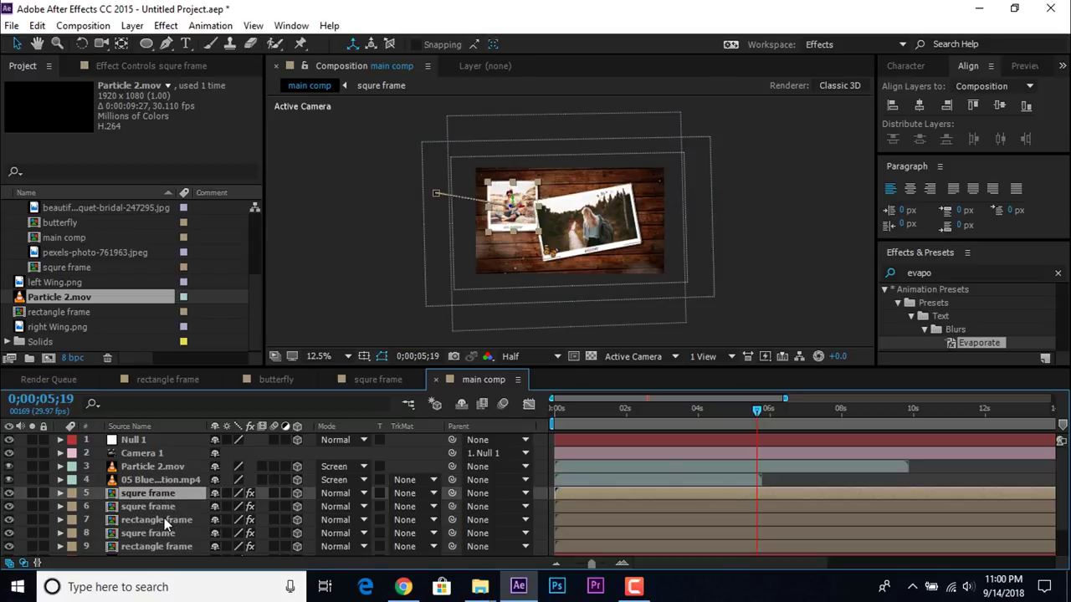
{"action": "left_click", "coordinate": [164, 518], "text": "shift"}
{"action": "left_click_drag", "start_coordinate": [568, 519], "coordinate": [757, 524]}
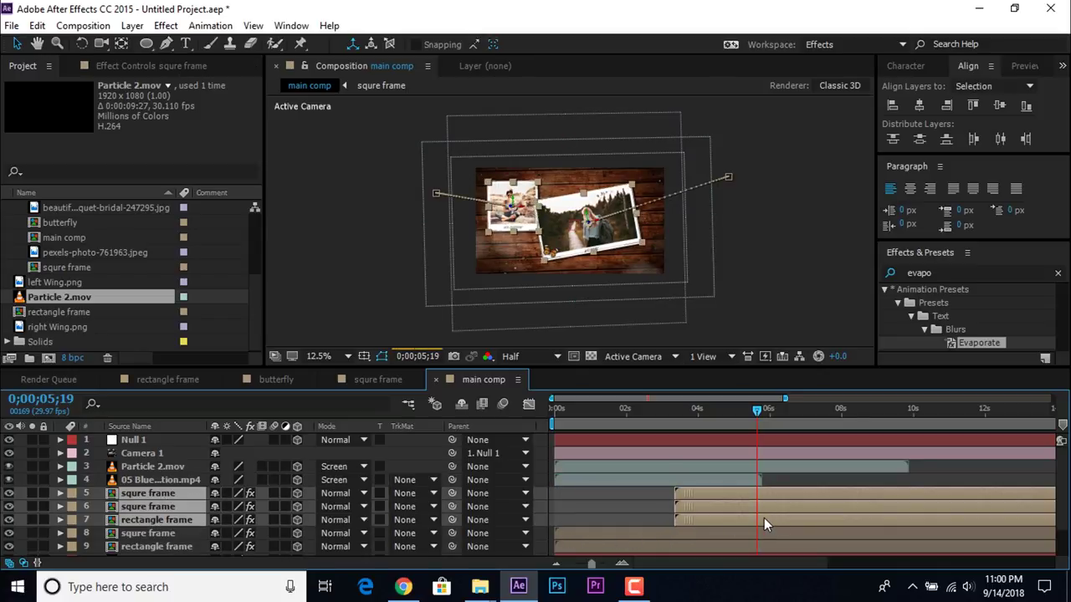
{"action": "key", "text": "bracketleft"}
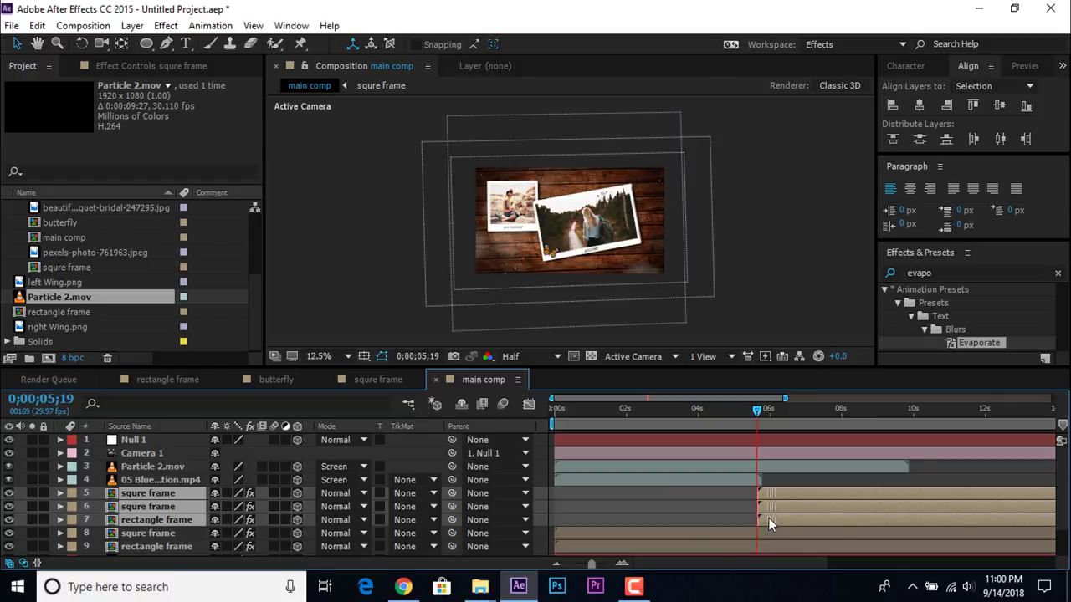
{"action": "key", "text": "bracketleft"}
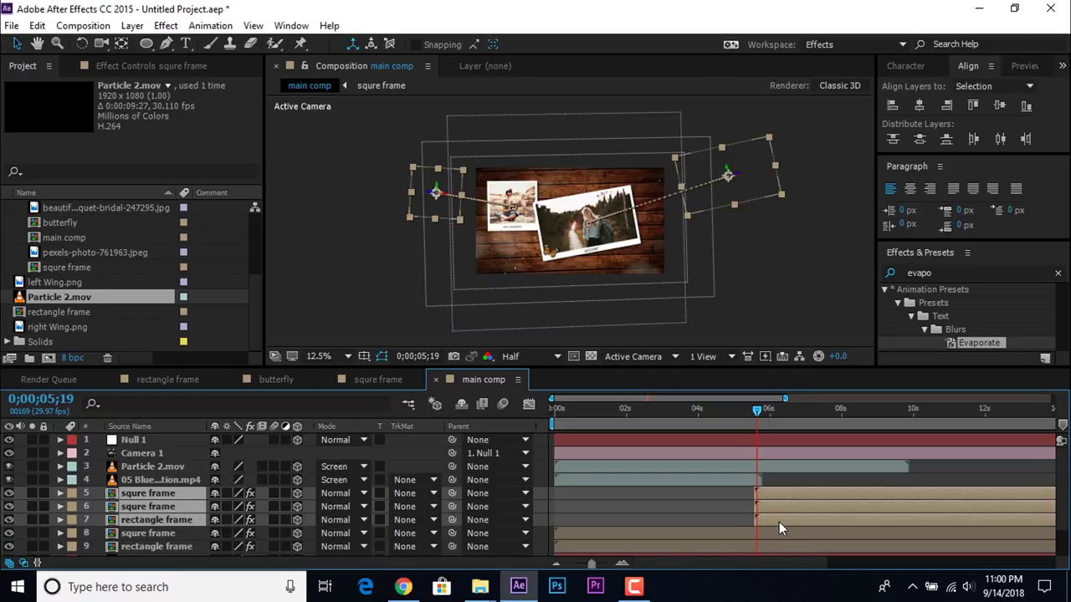
- Delete the position and orientation keyframes from the three frame copies with the time at 0;00;08;02
{"action": "key", "text": "u"}
{"action": "left_click_drag", "start_coordinate": [781, 410], "coordinate": [844, 411]}
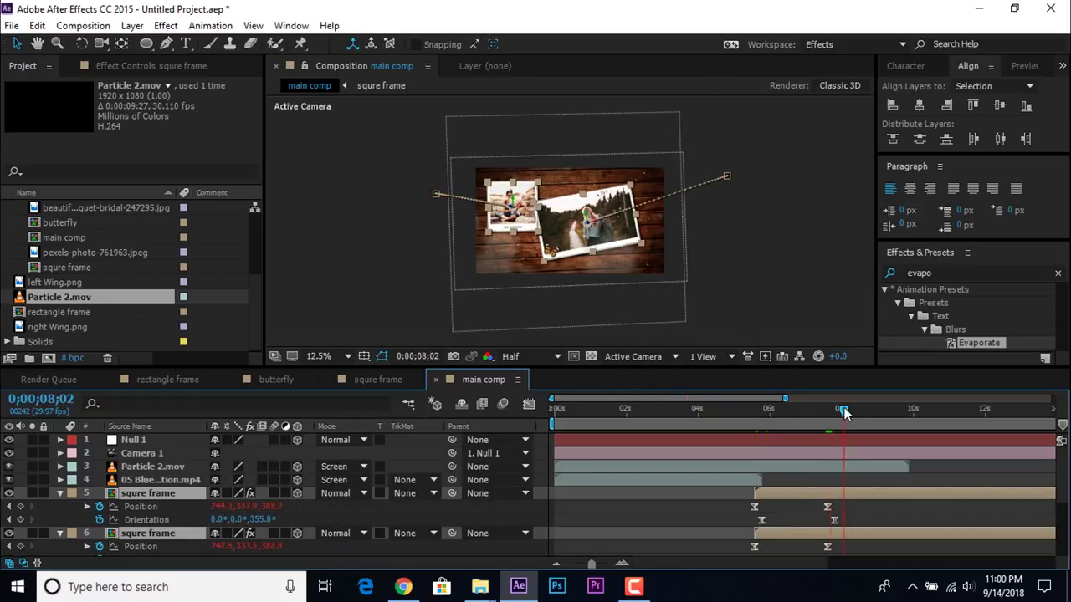
{"action": "scroll", "coordinate": [837, 516], "scroll_direction": "down", "scroll_amount": 1}
{"action": "left_click_drag", "start_coordinate": [730, 459], "coordinate": [839, 488]}
{"action": "key", "text": "Delete"}
{"action": "left_click_drag", "start_coordinate": [715, 502], "coordinate": [869, 523]}
{"action": "key", "text": "Delete"}
{"action": "scroll", "coordinate": [853, 522], "scroll_direction": "down", "scroll_amount": 1}
{"action": "key", "text": "Delete"}
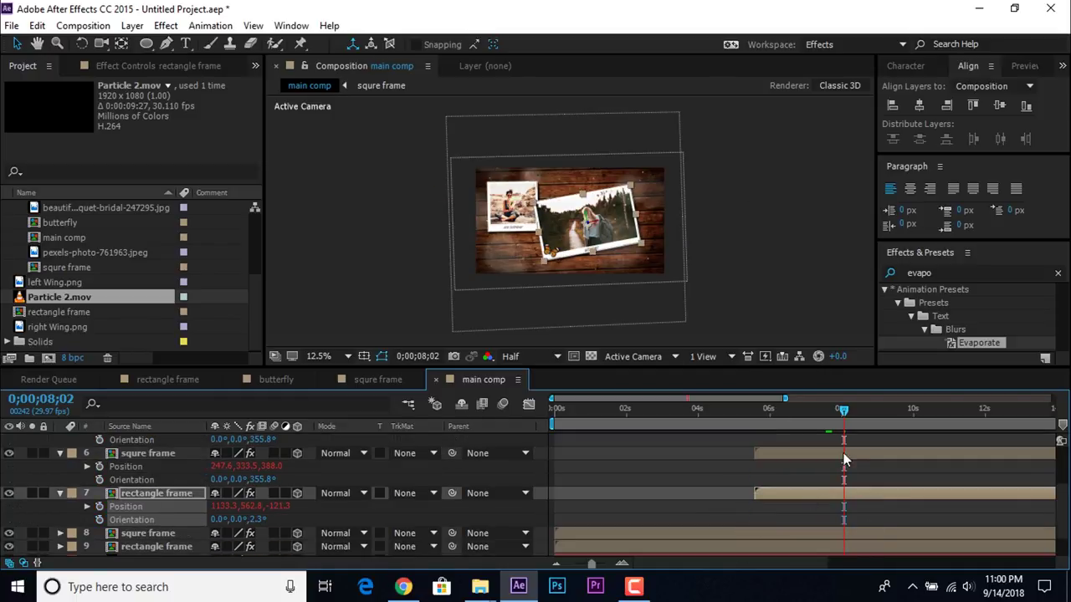
- Place the copied squre frame in the lower-right corner of the wood background
{"action": "scroll", "coordinate": [803, 469], "scroll_direction": "up", "scroll_amount": 2}
{"action": "left_click", "coordinate": [809, 493]}
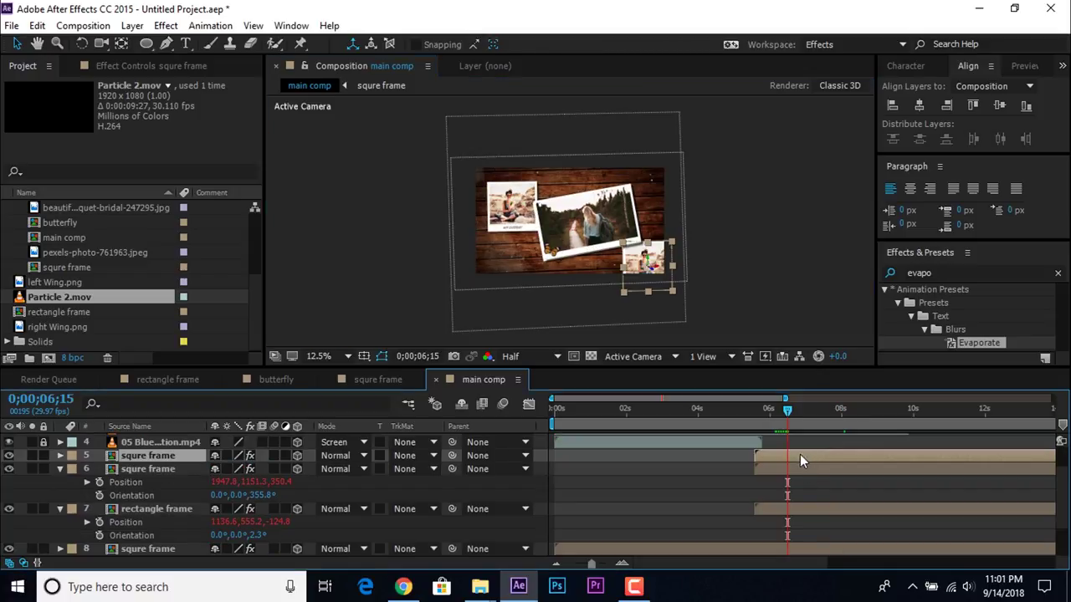
{"action": "scroll", "coordinate": [800, 454], "scroll_direction": "down", "scroll_amount": 1}
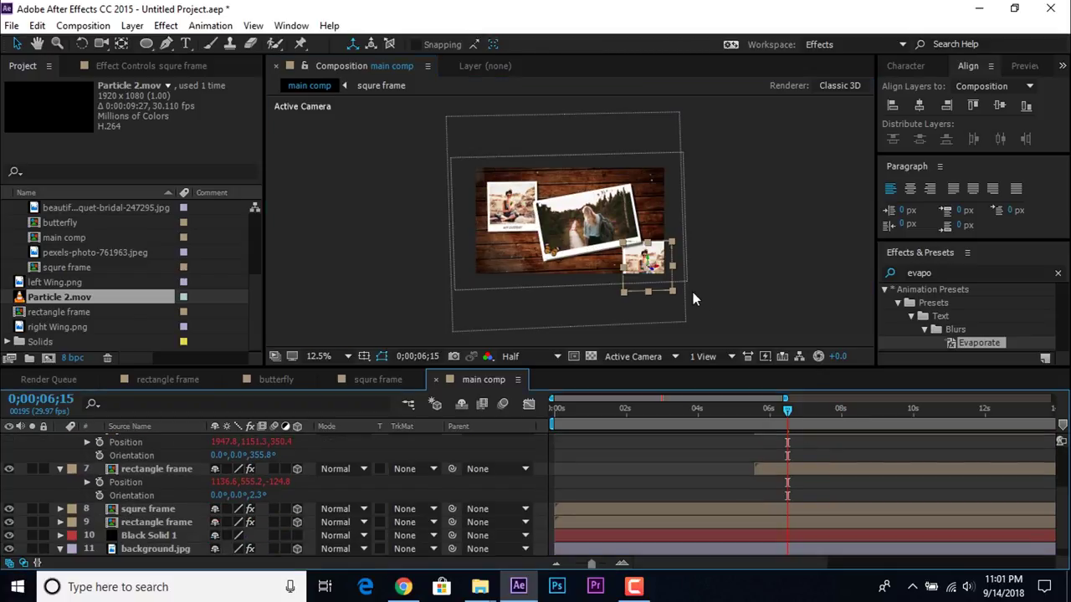
- Trim the ends of the original squre frame and rectangle frame layers to about 0;00;05;24
{"action": "left_click", "coordinate": [787, 508]}
{"action": "left_click", "coordinate": [779, 524], "text": "ctrl"}
{"action": "key", "text": "alt+bracketright"}
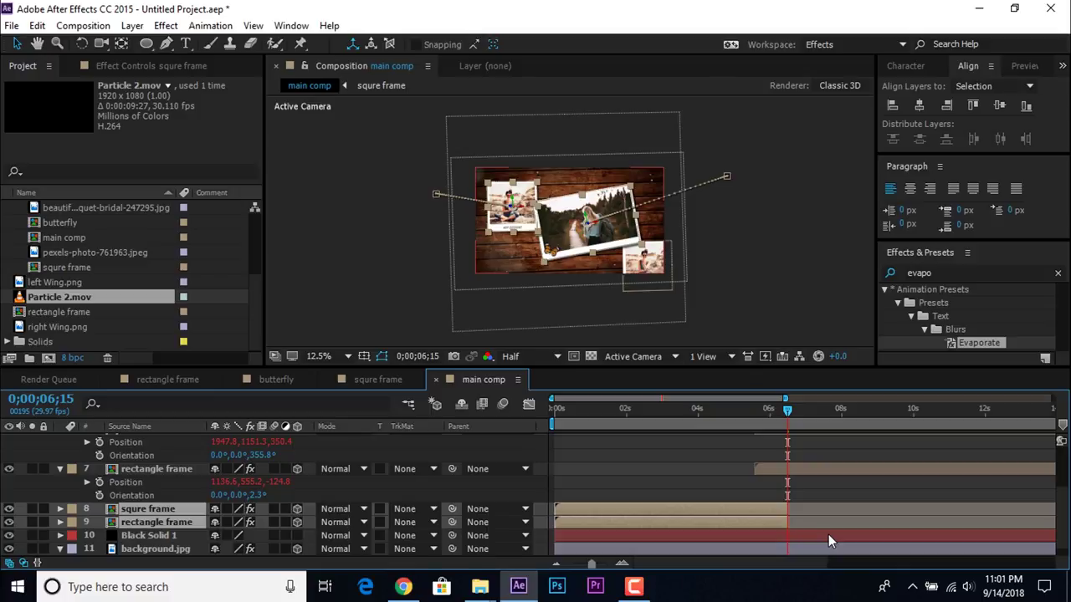
{"action": "left_click", "coordinate": [763, 408]}
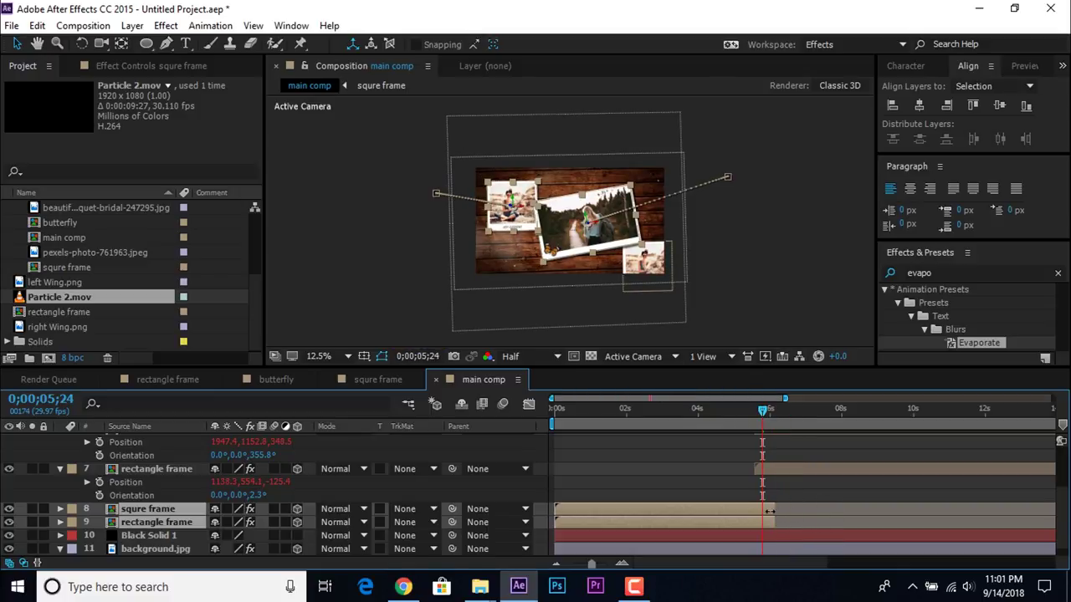
- At 0;00;06;03, move the second squre frame copy to the upper left of the scene and tilt it clockwise
{"action": "left_click_drag", "start_coordinate": [749, 415], "coordinate": [773, 412]}
{"action": "scroll", "coordinate": [803, 501], "scroll_direction": "up", "scroll_amount": 2}
{"action": "left_click", "coordinate": [804, 470]}
{"action": "left_click_drag", "start_coordinate": [644, 271], "coordinate": [517, 225]}
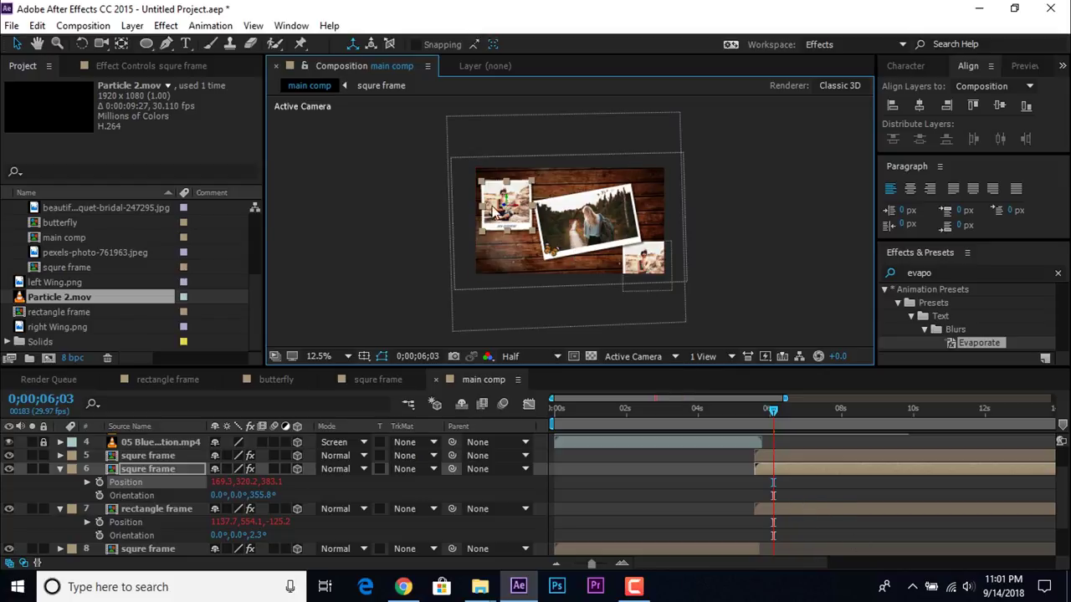
{"action": "key", "text": "period"}
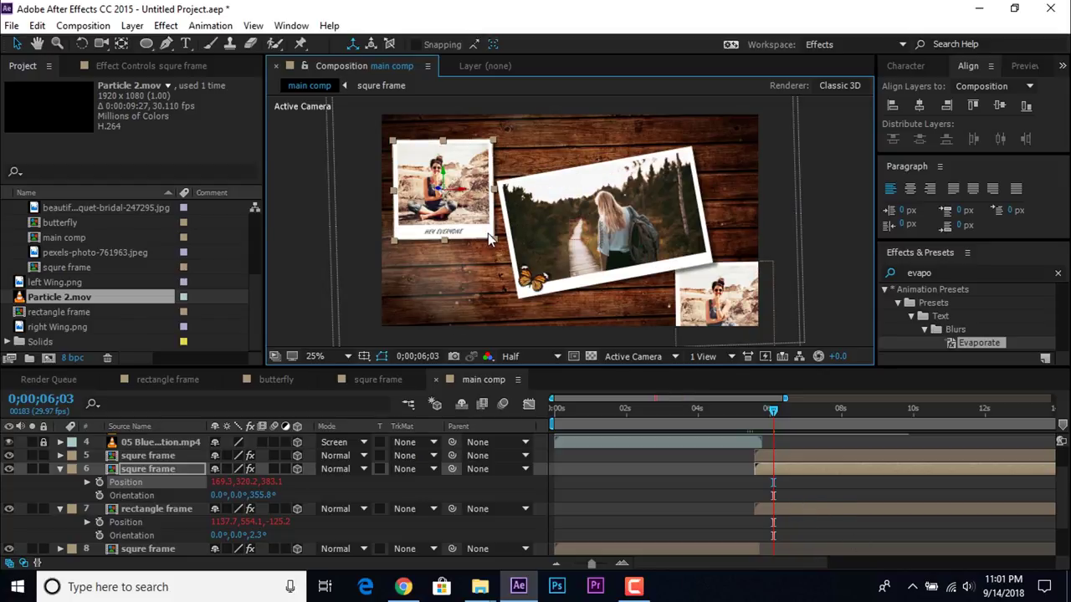
{"action": "key", "text": "e"}
{"action": "key", "text": "w"}
{"action": "left_click_drag", "start_coordinate": [479, 161], "coordinate": [501, 191]}
{"action": "key", "text": "v"}
- Shift the new rectangle frame left between the two squre frames and tilt the lower-right frame counterclockwise
{"action": "left_click", "coordinate": [647, 260]}
{"action": "key", "text": "ctrl+z"}
{"action": "left_click_drag", "start_coordinate": [646, 262], "coordinate": [604, 252]}
{"action": "left_click_drag", "start_coordinate": [726, 298], "coordinate": [768, 306]}
{"action": "key", "text": "w"}
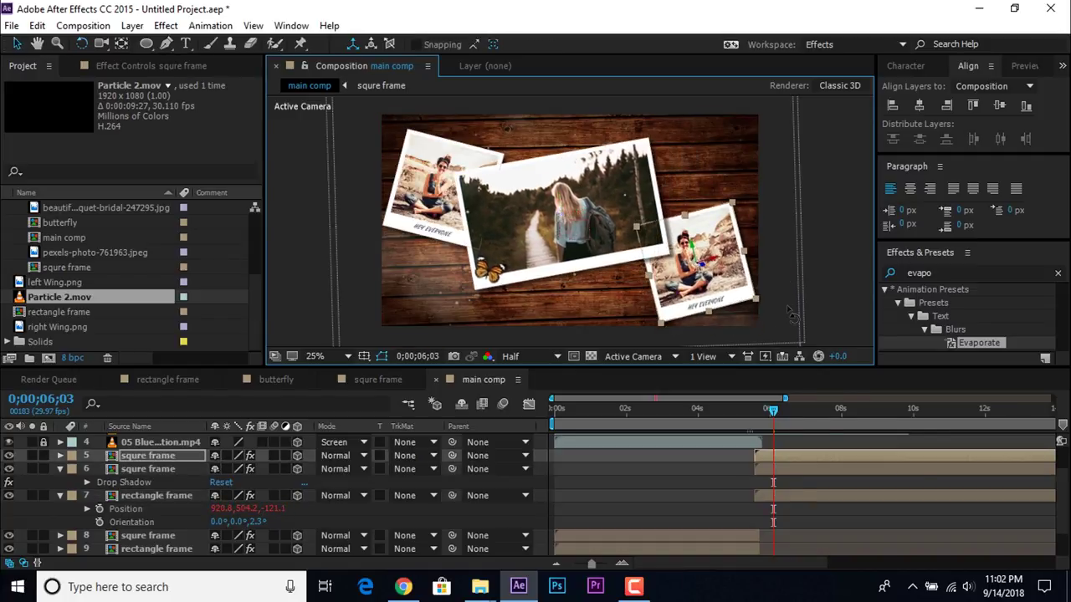
{"action": "key", "text": "v"}
- Add position keyframes to the three new frame layers at 0;00;07;26
{"action": "left_click", "coordinate": [791, 497], "text": "shift"}
{"action": "left_click", "coordinate": [61, 495]}
{"action": "left_click", "coordinate": [60, 468]}
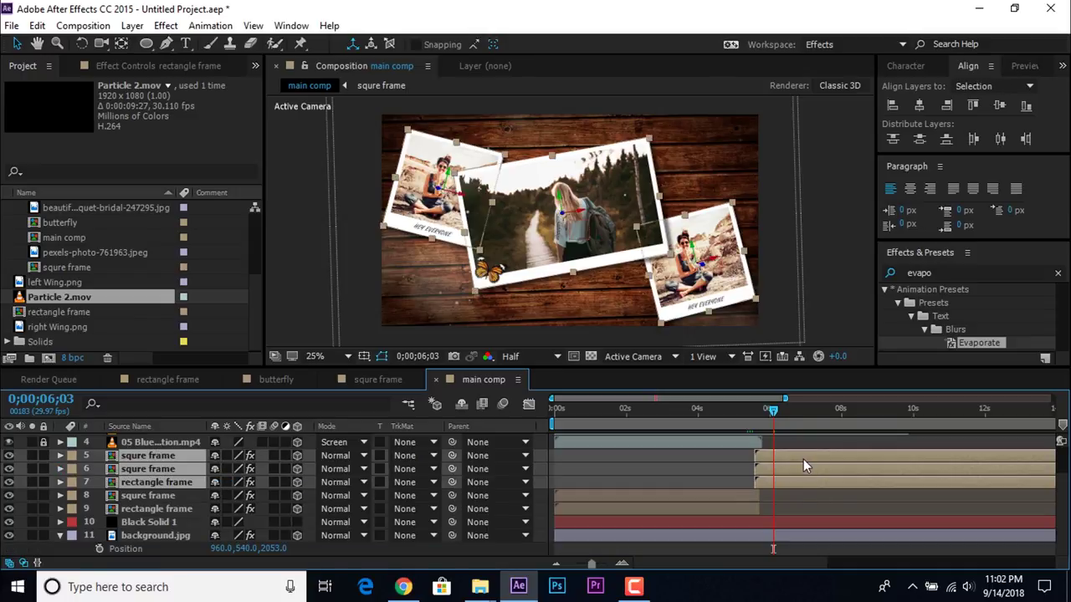
{"action": "key", "text": "p"}
{"action": "left_click", "coordinate": [839, 413]}
{"action": "key", "text": "alt+shift+p"}
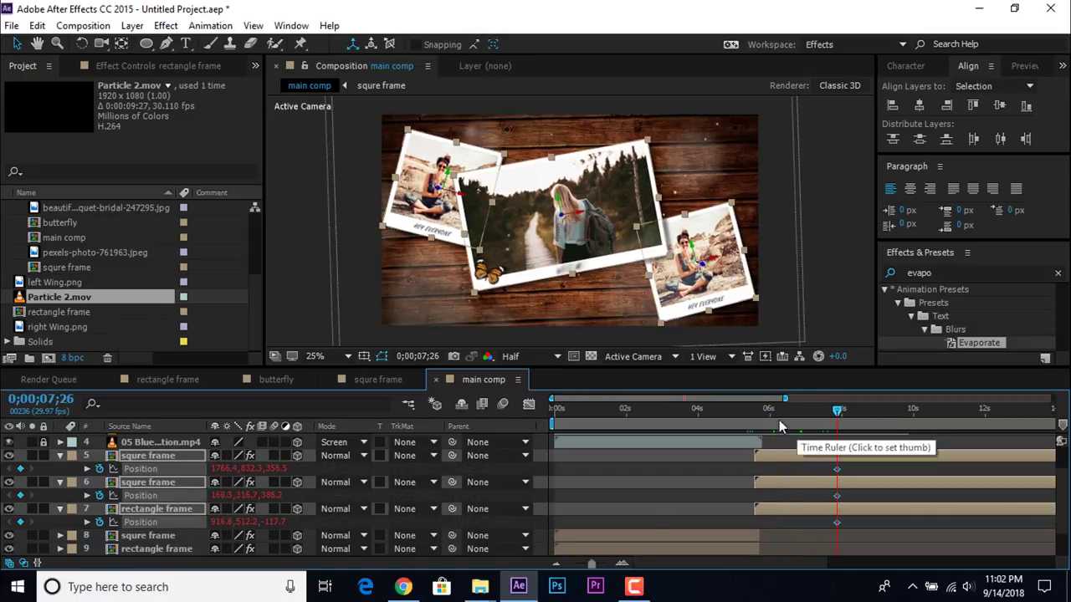
- Near 0;00;05;22, move the squre frames off-screen to the right and left and the rectangle frame below, and preview the entrance
{"action": "left_click", "coordinate": [759, 410]}
{"action": "scroll", "coordinate": [695, 263], "scroll_direction": "down", "scroll_amount": 1}
{"action": "left_click", "coordinate": [694, 263]}
{"action": "left_click_drag", "start_coordinate": [637, 247], "coordinate": [709, 272]}
{"action": "left_click_drag", "start_coordinate": [507, 226], "coordinate": [435, 191]}
{"action": "left_click_drag", "start_coordinate": [566, 221], "coordinate": [576, 327]}
{"action": "left_click", "coordinate": [745, 411]}
{"action": "key", "text": "space"}
- Keyframe the new rectangle frame's orientation, turning it to about 11.5° on Z so that the photo ends level
{"action": "mouse_move", "coordinate": [811, 419]}
{"action": "left_mouse_down"}
{"action": "mouse_move", "coordinate": [790, 409]}
{"action": "mouse_move", "coordinate": [845, 410]}
{"action": "mouse_move", "coordinate": [814, 413]}
{"action": "left_mouse_up"}
{"action": "left_click", "coordinate": [845, 509]}
{"action": "key", "text": "="}
{"action": "key", "text": "shift+r"}
{"action": "left_click", "coordinate": [100, 536]}
{"action": "left_click_drag", "start_coordinate": [254, 535], "coordinate": [305, 508]}
{"action": "key", "text": "j"}
- Keyframe the upper-left squre frame's Z orientation from 0° to about 7.9° at 0;00;07;26
{"action": "left_click", "coordinate": [693, 482]}
{"action": "left_click", "coordinate": [693, 458], "text": "shift"}
{"action": "key", "text": "shift+r"}
{"action": "left_click", "coordinate": [100, 549]}
{"action": "left_click", "coordinate": [167, 442]}
{"action": "scroll", "coordinate": [234, 523], "scroll_direction": "down", "scroll_amount": 1}
{"action": "left_click", "coordinate": [147, 508]}
{"action": "left_click", "coordinate": [815, 412]}
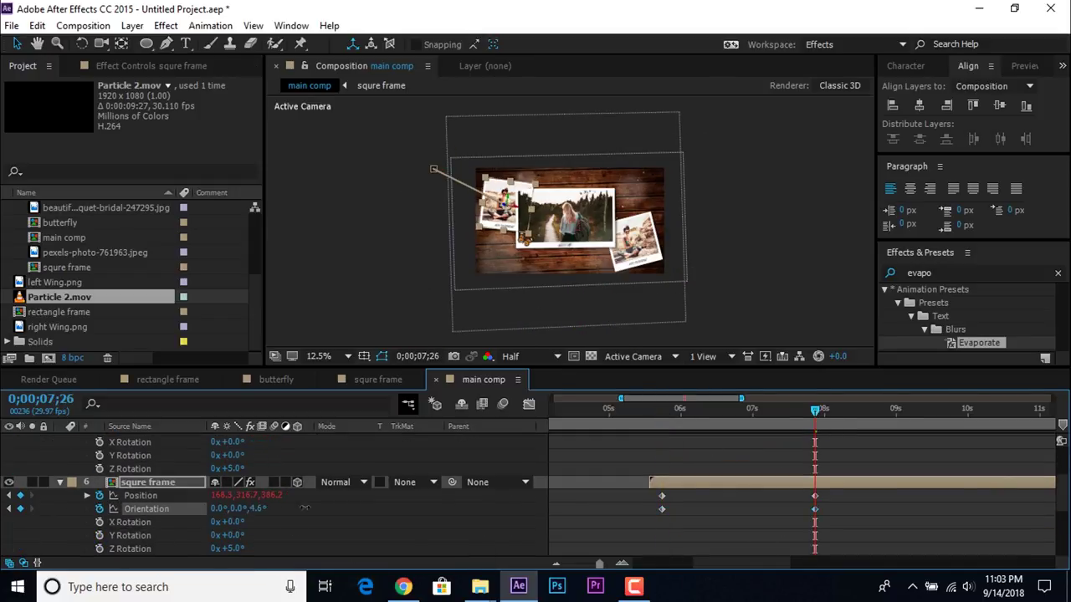
- Redo the lower-right squre frame's orientation keyframes, going from 0° to about 6.4° on Z at 0;00;07;26
{"action": "scroll", "coordinate": [753, 493], "scroll_direction": "up", "scroll_amount": 2}
{"action": "left_click", "coordinate": [837, 458]}
{"action": "left_click_drag", "start_coordinate": [259, 480], "coordinate": [276, 480]}
{"action": "left_click_drag", "start_coordinate": [693, 475], "coordinate": [881, 508]}
{"action": "key", "text": "Delete"}
{"action": "key", "text": "j"}
{"action": "left_click", "coordinate": [100, 480]}
{"action": "key", "text": "k"}
{"action": "left_click_drag", "start_coordinate": [268, 482], "coordinate": [312, 482]}
- Offset the orientation keyframes a few frames after the position keyframes and collapse the frame layers
{"action": "left_click_drag", "start_coordinate": [711, 480], "coordinate": [722, 480]}
{"action": "scroll", "coordinate": [724, 486], "scroll_direction": "down", "scroll_amount": 1}
{"action": "left_click_drag", "start_coordinate": [711, 519], "coordinate": [723, 520]}
{"action": "scroll", "coordinate": [725, 520], "scroll_direction": "down", "scroll_amount": 2}
{"action": "left_click", "coordinate": [59, 493]}
{"action": "left_click", "coordinate": [59, 479]}
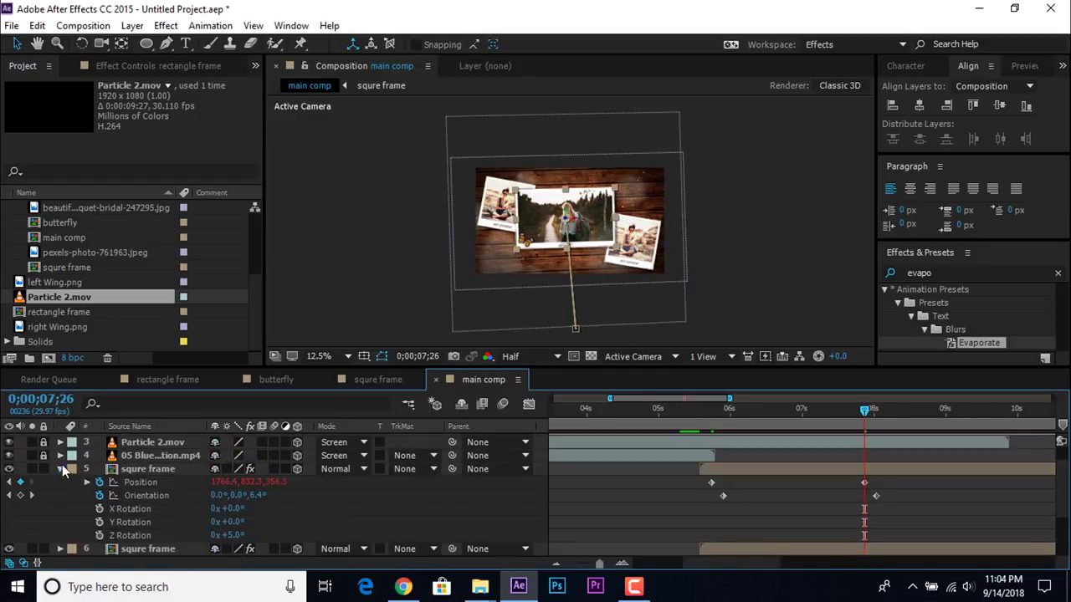
{"action": "left_click", "coordinate": [59, 468]}
- Apply Easy Ease to all position and orientation keyframes of the three new frame layers
{"action": "left_click", "coordinate": [756, 499]}
{"action": "left_click", "coordinate": [757, 470], "text": "shift"}
{"action": "key", "text": "u"}
{"action": "left_click_drag", "start_coordinate": [899, 478], "coordinate": [703, 555]}
{"action": "right_click", "coordinate": [734, 482]}
{"action": "left_click", "coordinate": [586, 376]}
- Reshape the frames' speed curves in the Graph Editor by adjusting the ease handles of the start and end keyframes
{"action": "left_click", "coordinate": [529, 404]}
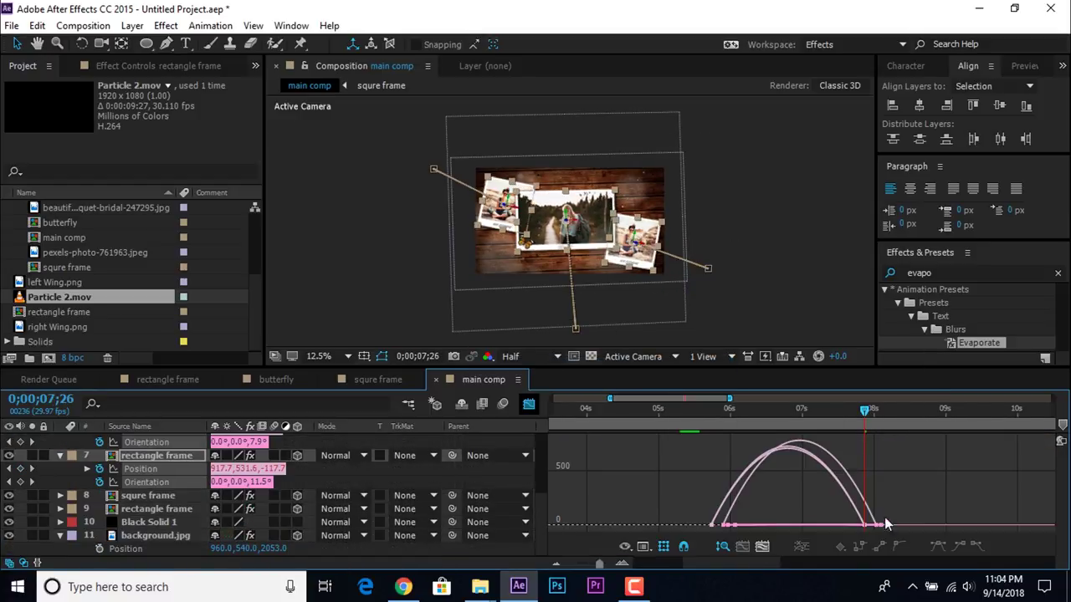
{"action": "left_click_drag", "start_coordinate": [698, 507], "coordinate": [747, 535]}
{"action": "left_click_drag", "start_coordinate": [763, 524], "coordinate": [822, 527]}
{"action": "left_click_drag", "start_coordinate": [897, 507], "coordinate": [849, 535]}
{"action": "left_click_drag", "start_coordinate": [824, 525], "coordinate": [761, 524]}
{"action": "left_click", "coordinate": [528, 404]}
- Preview the new frames' entrance from about 0;00;05;03
{"action": "key", "text": "minus"}
{"action": "left_click", "coordinate": [742, 412]}
{"action": "key", "text": "space"}
{"action": "left_click", "coordinate": [763, 411]}
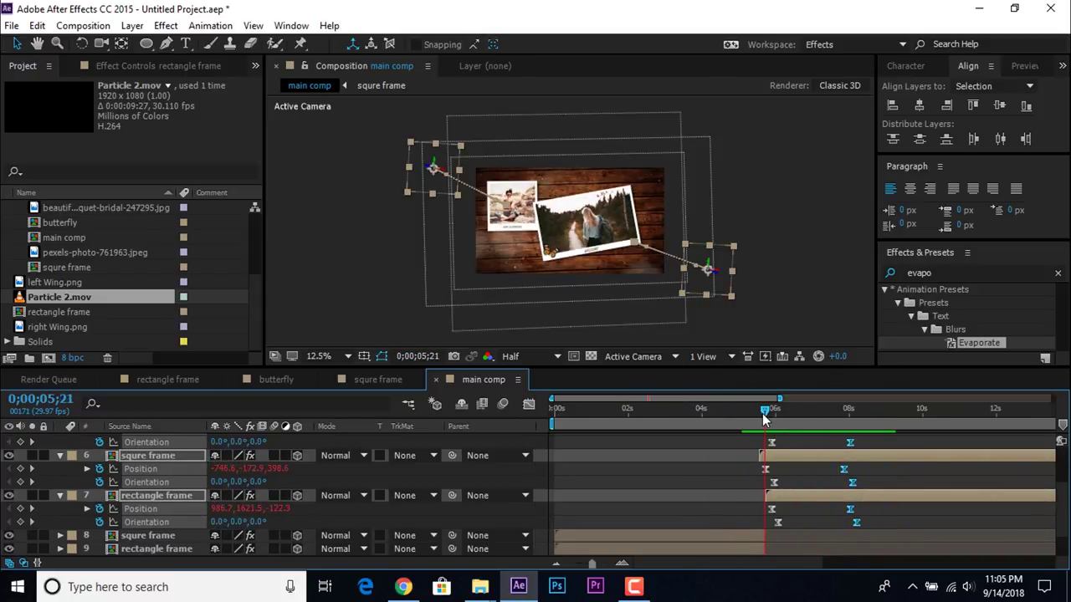
- Unlock and duplicate Particle 2.mov and the Blue Glisten clip, stack the copies above the originals and start them at 0;00;05;19
{"action": "scroll", "coordinate": [793, 502], "scroll_direction": "up", "scroll_amount": 3}
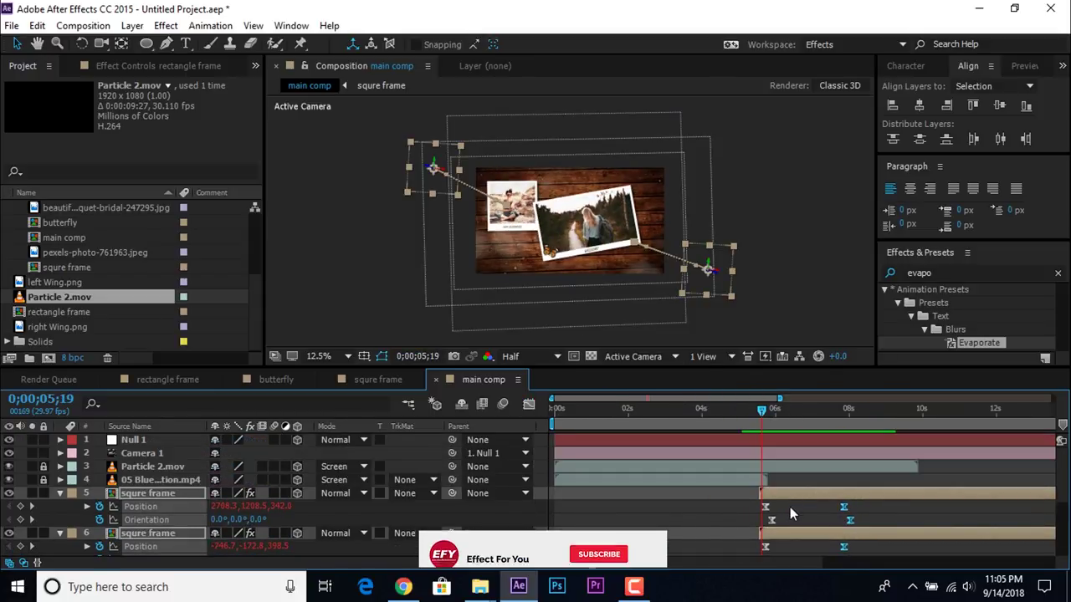
{"action": "left_click", "coordinate": [707, 468]}
{"action": "left_click", "coordinate": [44, 480]}
{"action": "left_click", "coordinate": [43, 467]}
{"action": "left_click", "coordinate": [144, 481]}
{"action": "left_click", "coordinate": [149, 467], "text": "shift"}
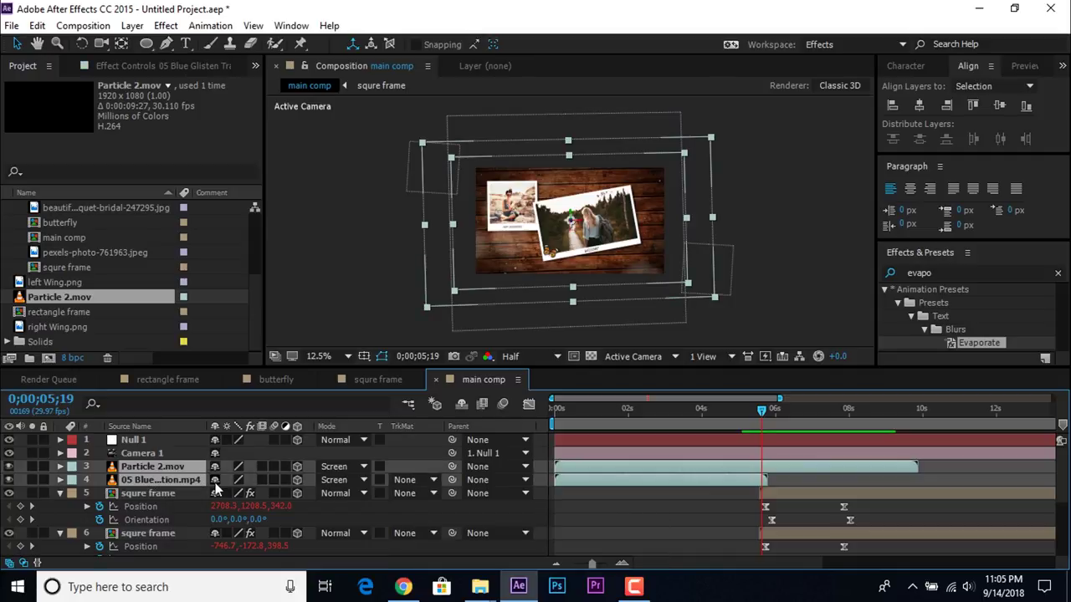
{"action": "key", "text": "ctrl+d"}
{"action": "mouse_move", "coordinate": [140, 494]}
{"action": "left_mouse_down"}
{"action": "mouse_move", "coordinate": [139, 475]}
{"action": "mouse_move", "coordinate": [147, 480]}
{"action": "left_mouse_up"}
{"action": "left_click_drag", "start_coordinate": [725, 477], "coordinate": [831, 477]}
- Check the switch between the photo sets and create a white 1920 × 1080 px solid
{"action": "left_click", "coordinate": [771, 410]}
{"action": "left_click", "coordinate": [60, 520]}
{"action": "scroll", "coordinate": [779, 520], "scroll_direction": "down", "scroll_amount": 3}
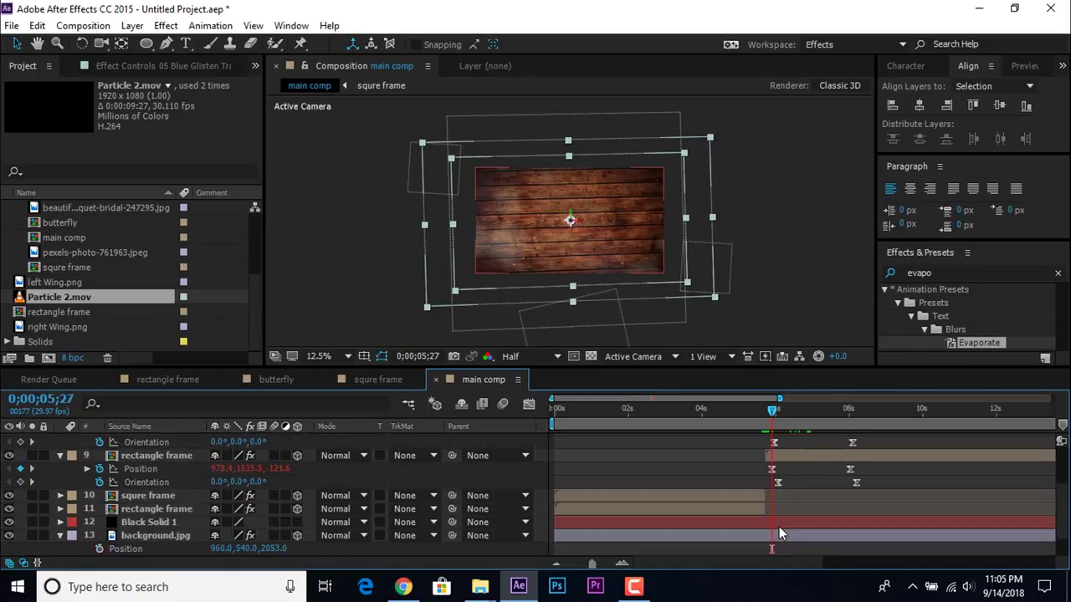
{"action": "scroll", "coordinate": [779, 526], "scroll_direction": "up", "scroll_amount": 3}
{"action": "left_click", "coordinate": [765, 412]}
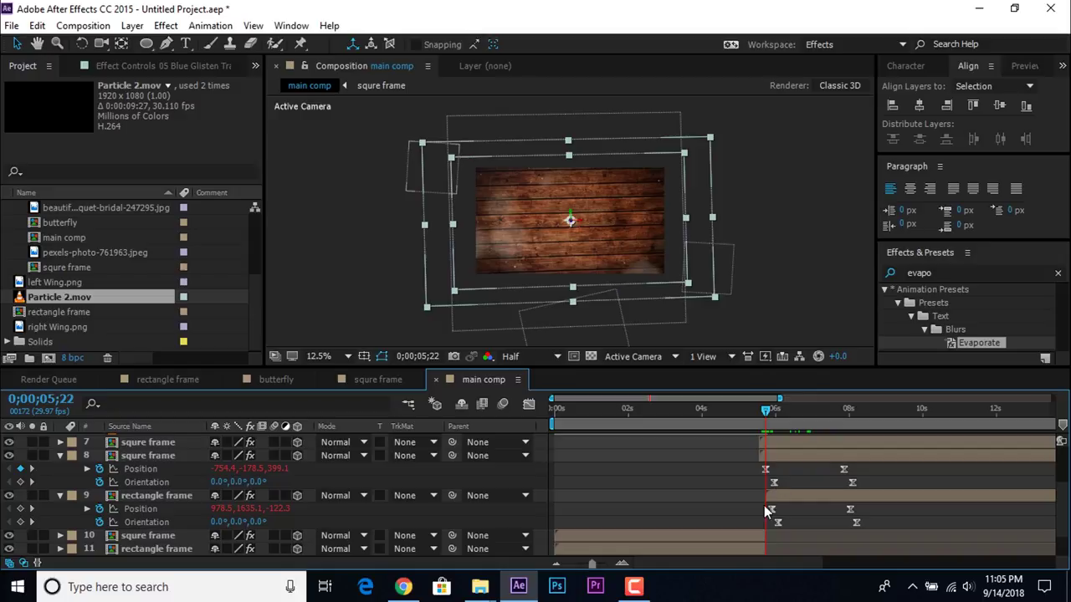
{"action": "right_click", "coordinate": [305, 295]}
{"action": "mouse_move", "coordinate": [437, 305]}
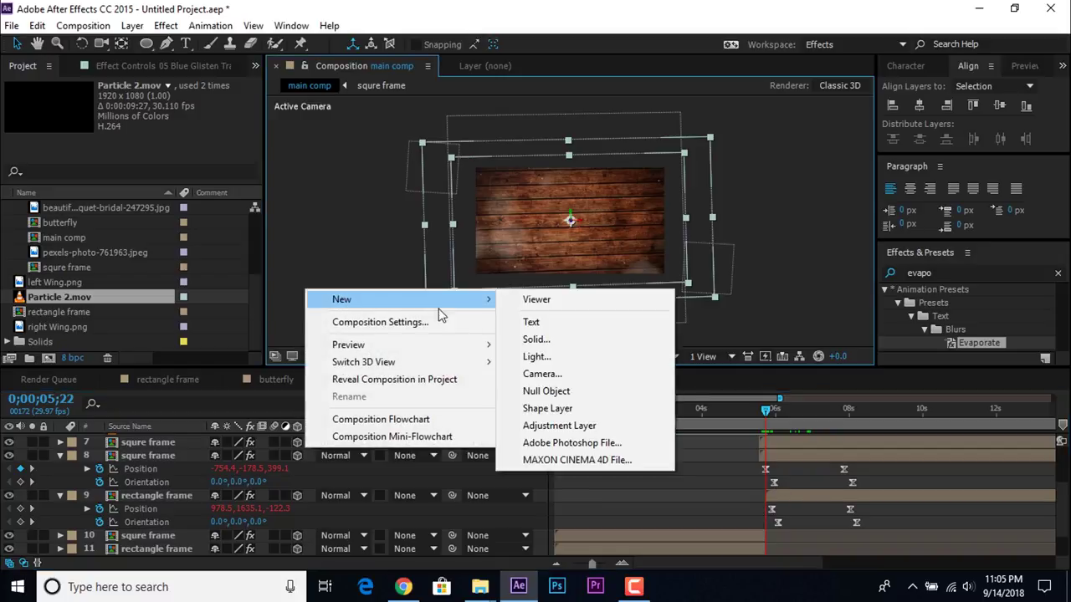
{"action": "left_click", "coordinate": [552, 342]}
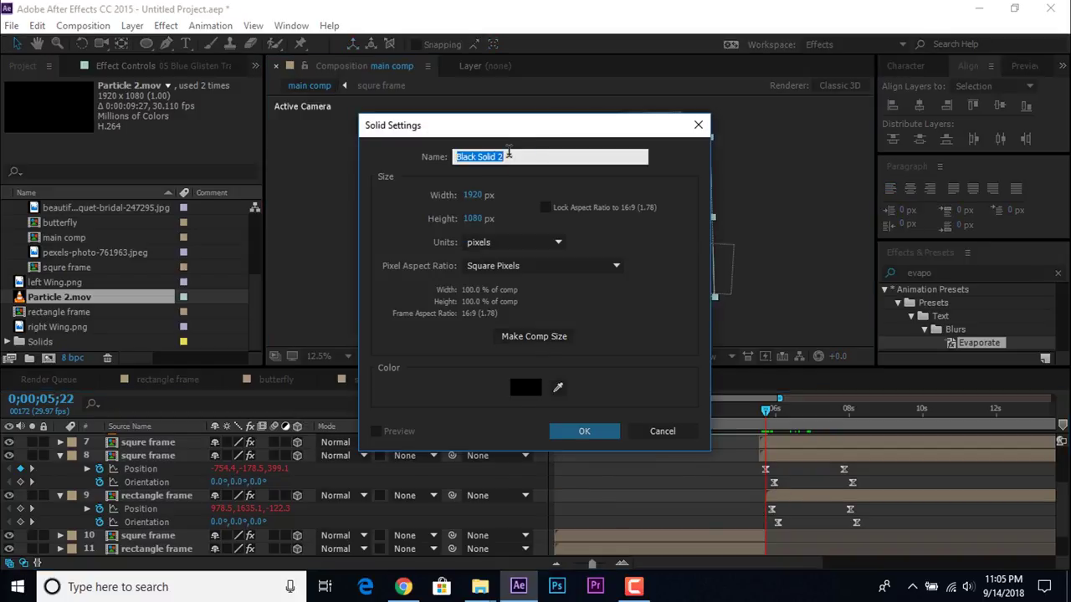
{"action": "left_click", "coordinate": [525, 387]}
{"action": "left_click", "coordinate": [390, 220]}
{"action": "left_click", "coordinate": [584, 431]}
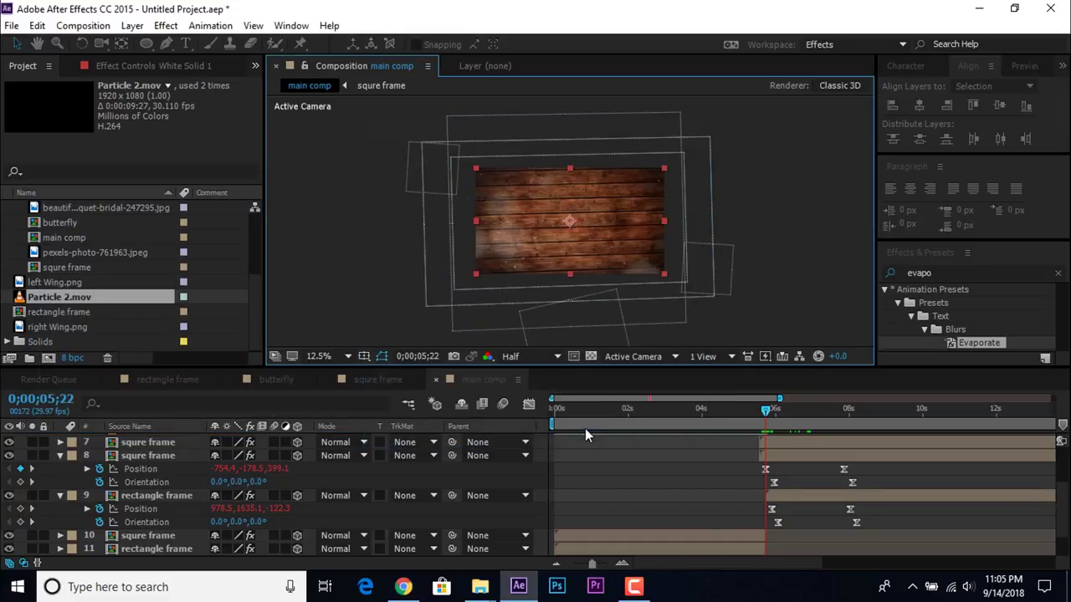
- Trim the start of the white solid layer to 0;00;05;03
{"action": "scroll", "coordinate": [773, 506], "scroll_direction": "down", "scroll_amount": 3}
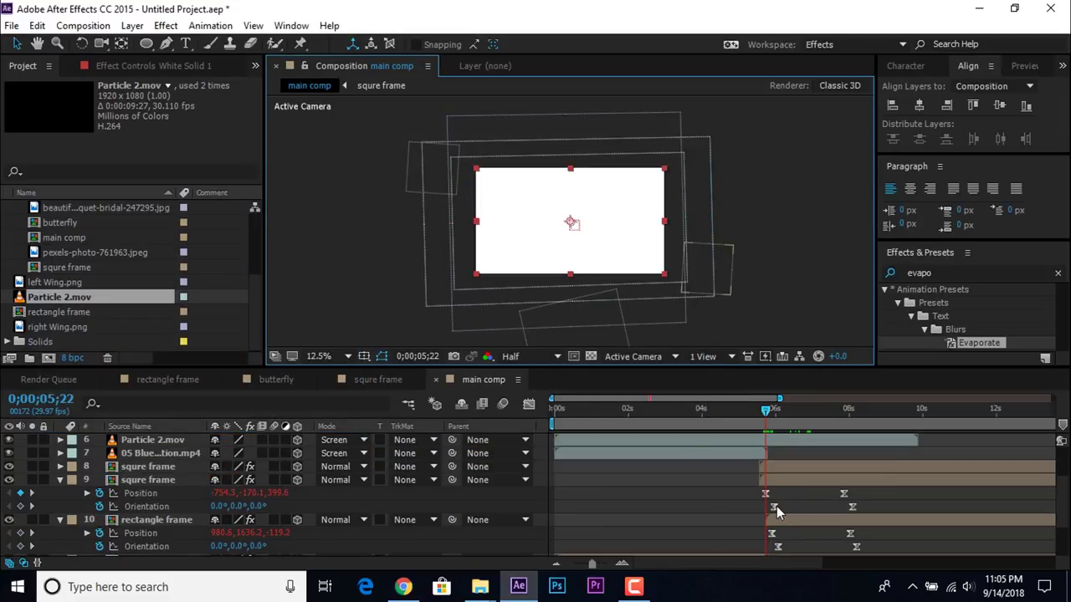
{"action": "left_click_drag", "start_coordinate": [766, 416], "coordinate": [745, 419]}
{"action": "scroll", "coordinate": [739, 461], "scroll_direction": "up", "scroll_amount": 4}
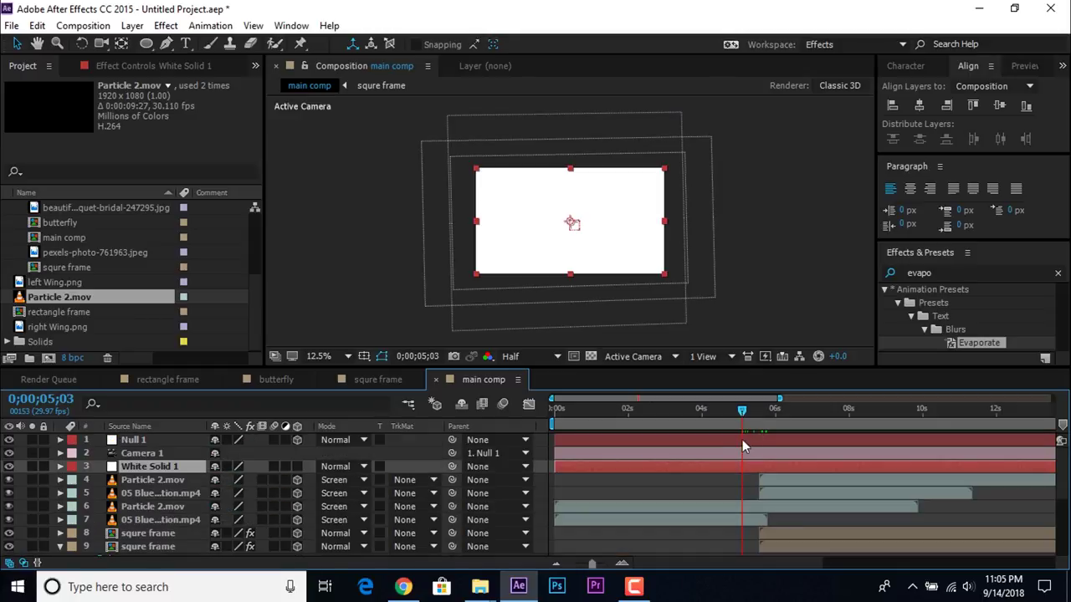
{"action": "left_click", "coordinate": [742, 439]}
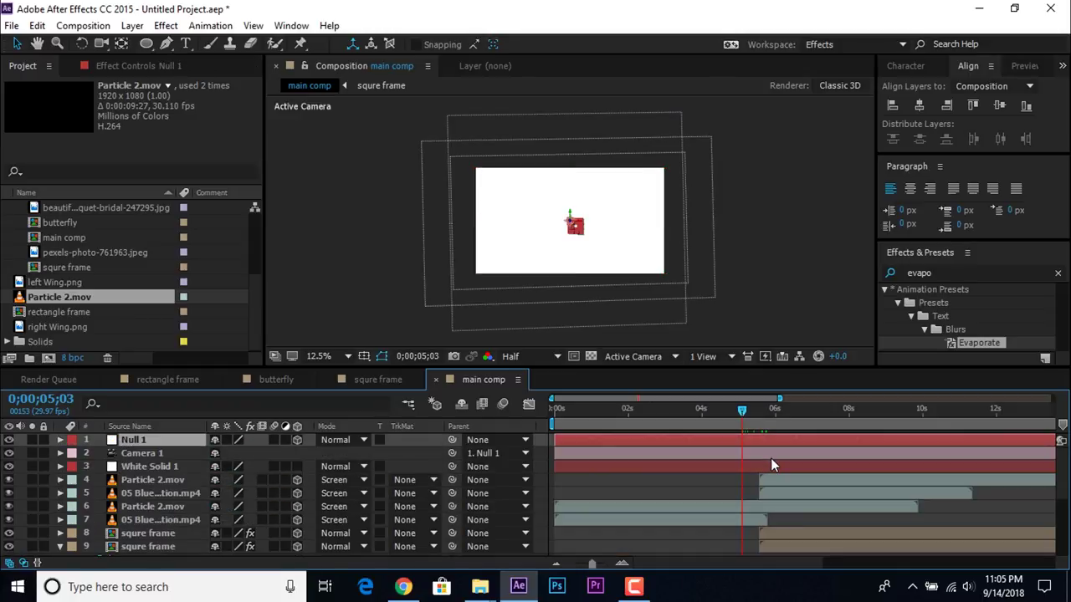
{"action": "left_click", "coordinate": [761, 466]}
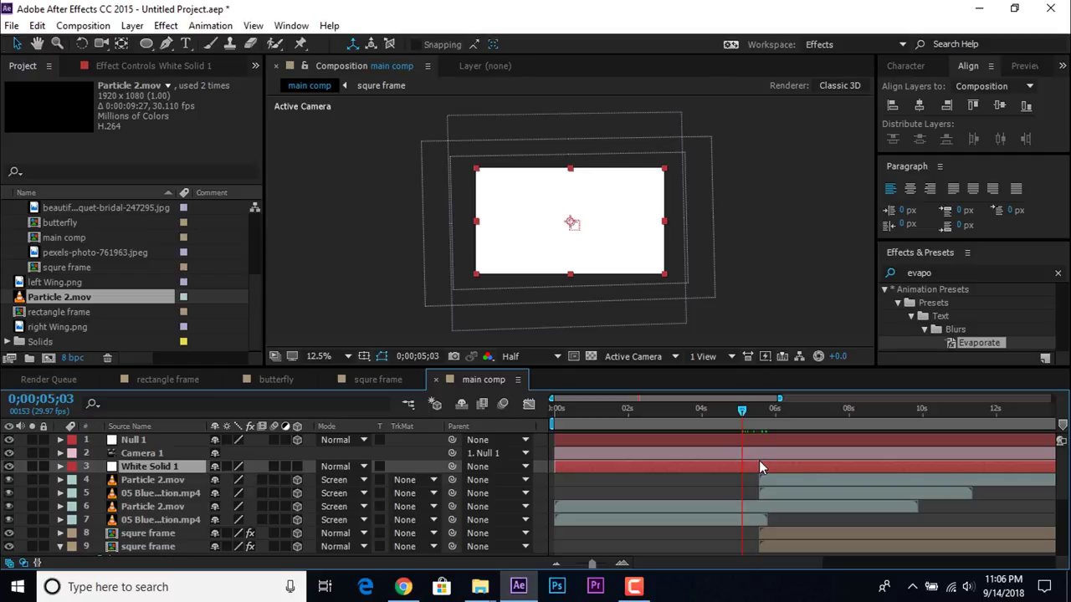
{"action": "key", "text": "alt+bracketleft"}
- Trim the end of the white solid layer to 0;00;06;00
{"action": "left_click", "coordinate": [745, 409]}
{"action": "left_click", "coordinate": [775, 411]}
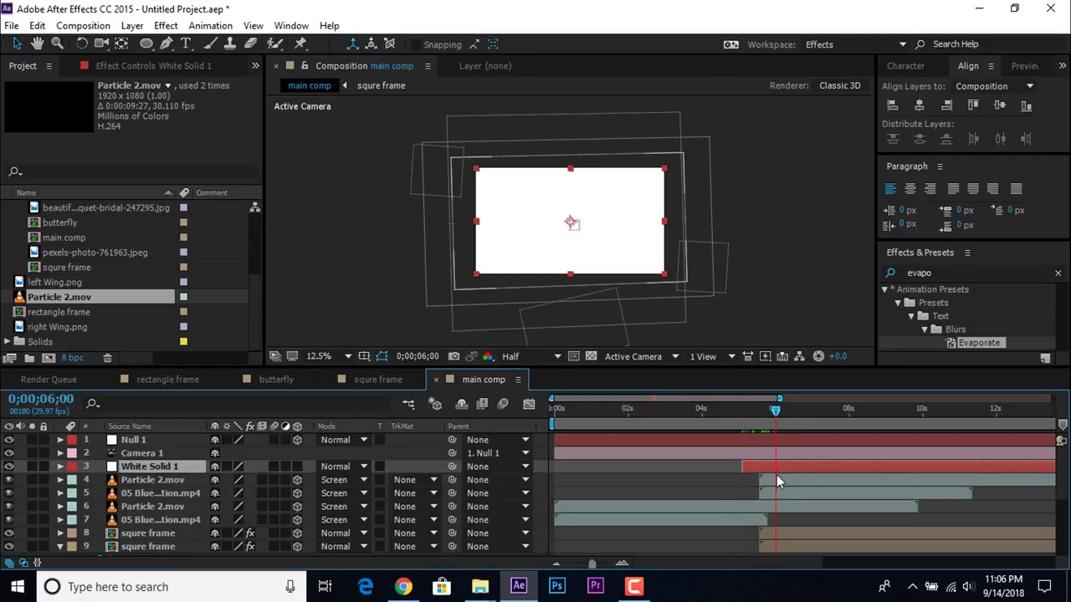
{"action": "key", "text": "alt+bracketright"}
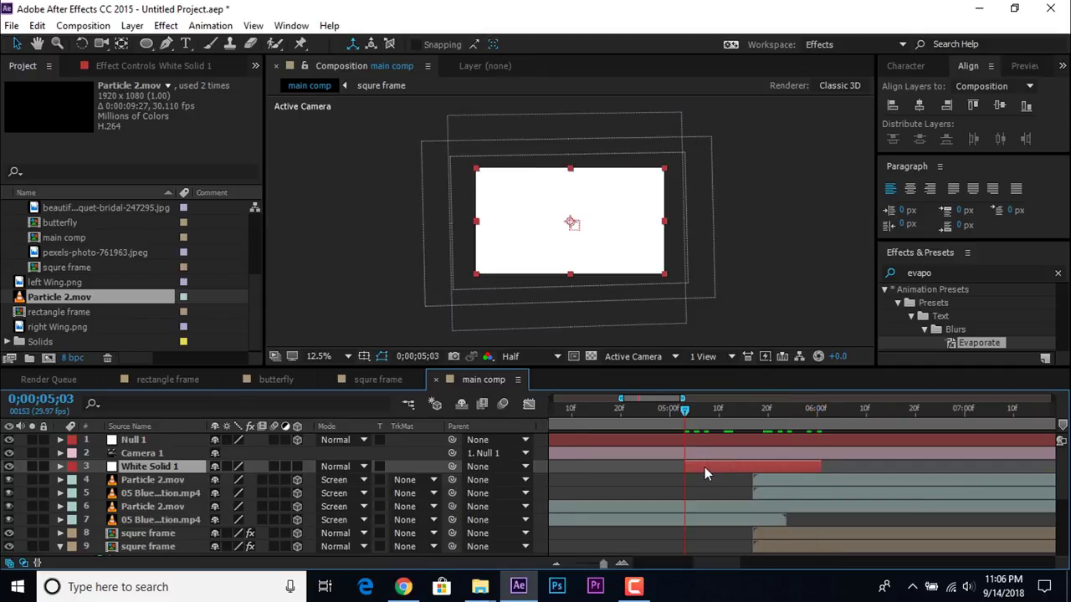
- Fade in the white solid by keyframing its Opacity from 0% at 0;00;05;03 to 100% at 0;00;05;08
{"action": "key", "text": "t"}
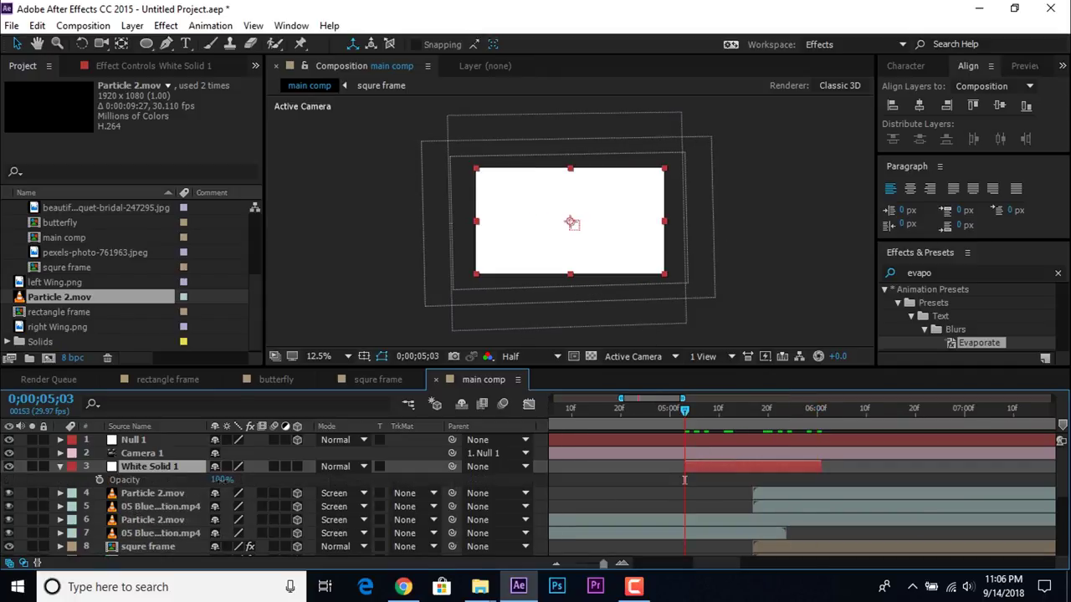
{"action": "type", "text": "0"}
{"action": "key", "text": "Return"}
{"action": "left_click", "coordinate": [98, 480]}
{"action": "key", "text": "Page_Down"}
{"action": "key", "text": "Page_Down"}
{"action": "key", "text": "Page_Down"}
{"action": "key", "text": "Page_Down"}
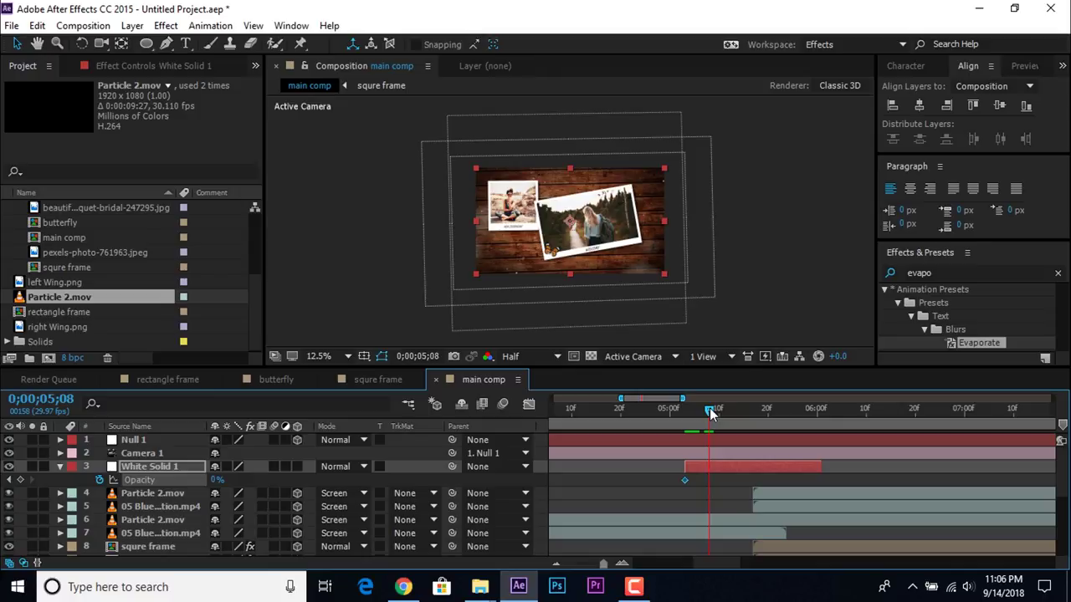
{"action": "left_click", "coordinate": [214, 483]}
{"action": "type", "text": "100"}
{"action": "key", "text": "Return"}
- Hold the solid's Opacity at 100% until 0;00;05;17, fade it to 0% at 0;00;05;23, and trim its end to just after the fade
{"action": "left_click", "coordinate": [755, 415]}
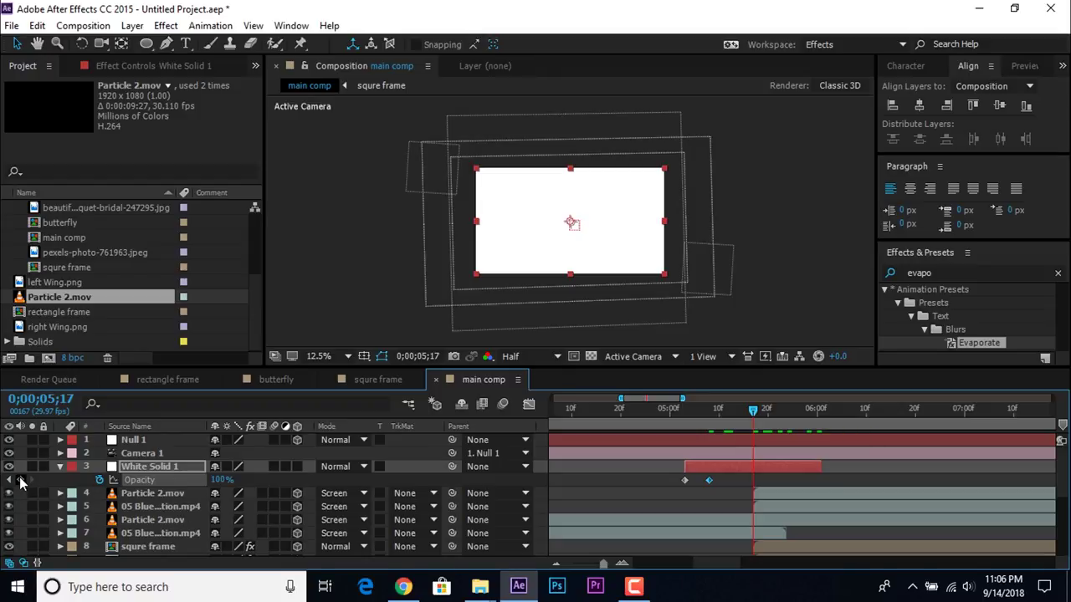
{"action": "left_click", "coordinate": [782, 416]}
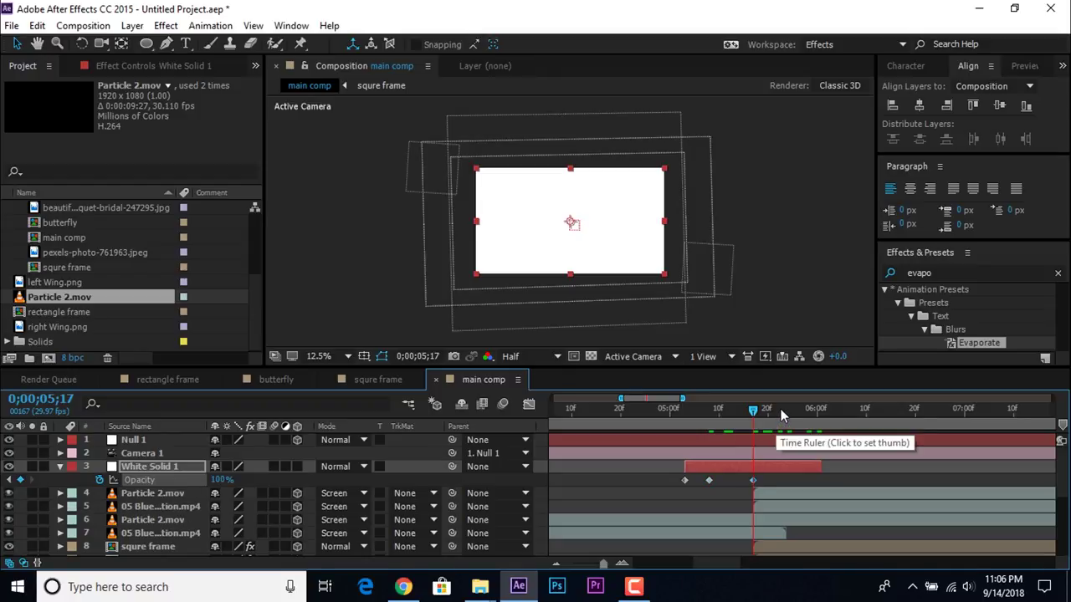
{"action": "key", "text": "Return"}
{"action": "type", "text": "0"}
{"action": "key", "text": "Return"}
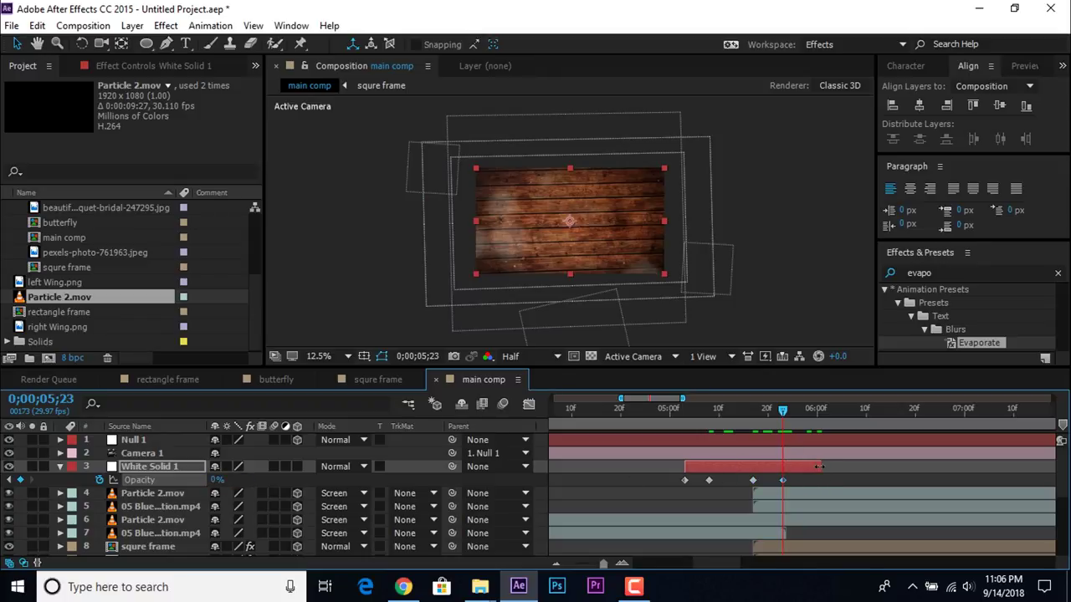
{"action": "left_click_drag", "start_coordinate": [820, 467], "coordinate": [793, 464]}
- Check the white flash over the photo switch and trim the two original frame layers to end beneath the white solid
{"action": "key", "text": "space"}
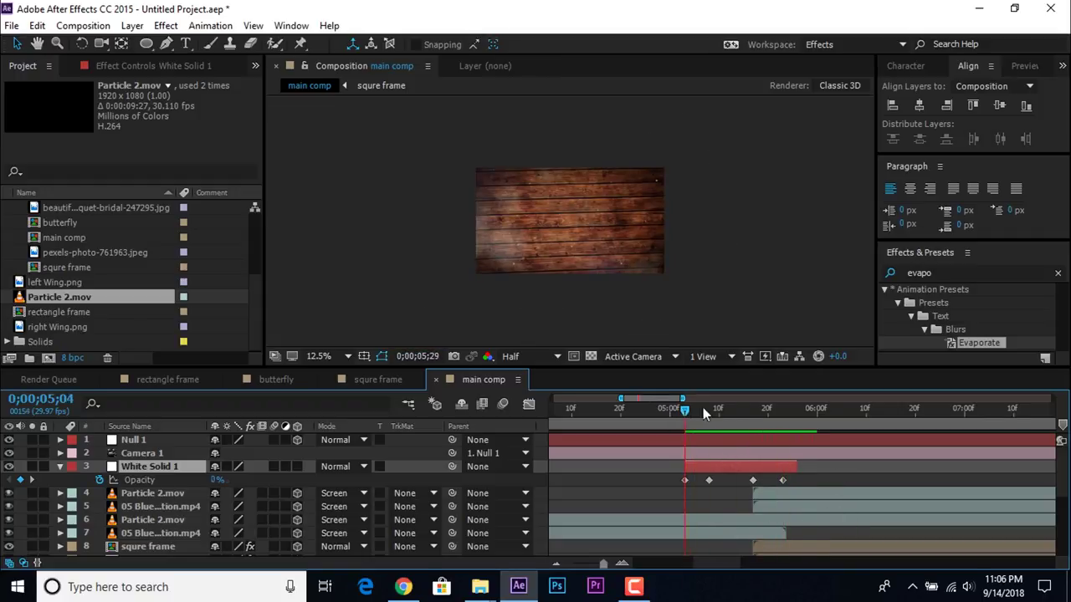
{"action": "scroll", "coordinate": [804, 501], "scroll_direction": "down", "scroll_amount": 5}
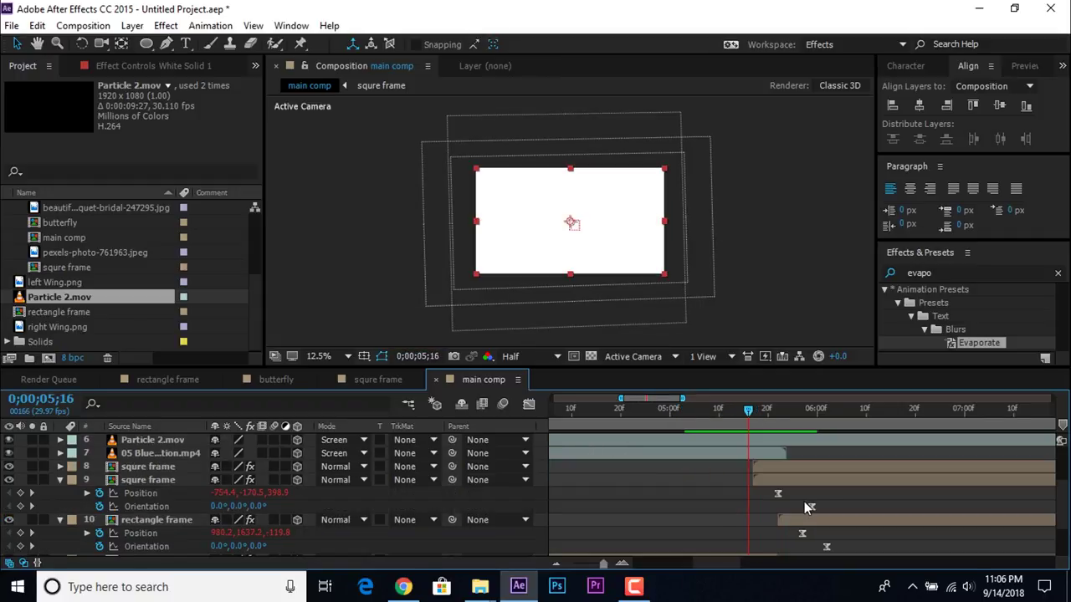
{"action": "scroll", "coordinate": [810, 506], "scroll_direction": "down", "scroll_amount": 3}
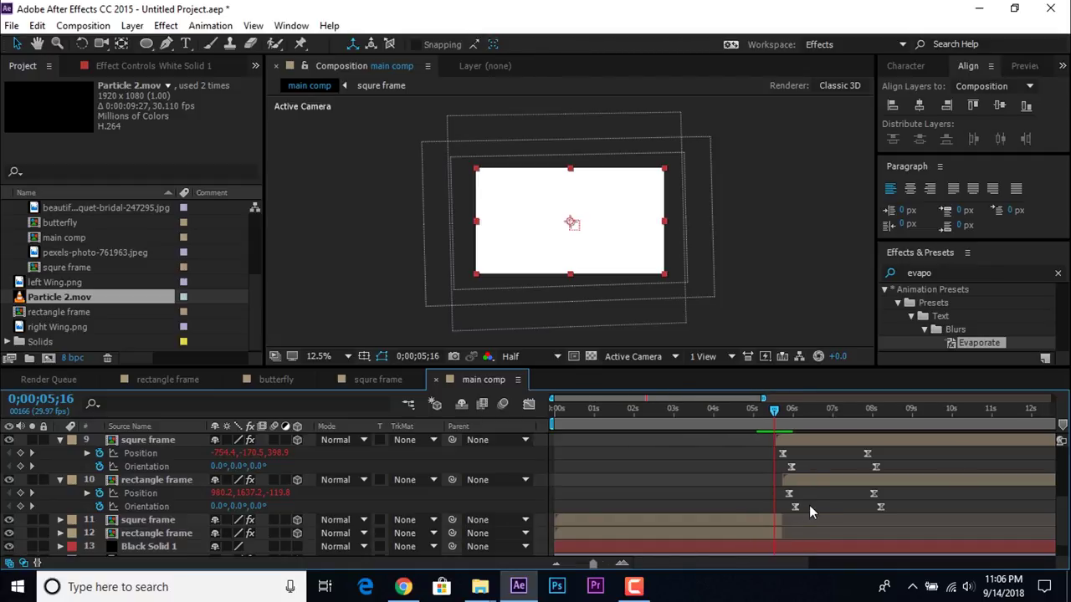
{"action": "scroll", "coordinate": [804, 486], "scroll_direction": "up", "scroll_amount": 2}
{"action": "scroll", "coordinate": [787, 455], "scroll_direction": "up", "scroll_amount": 3}
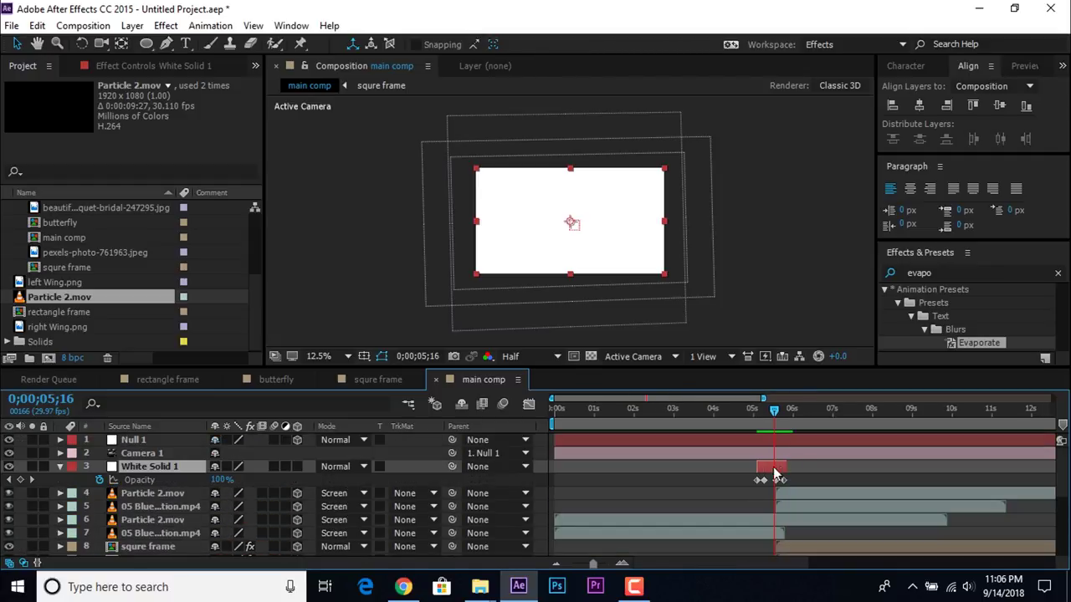
{"action": "scroll", "coordinate": [785, 507], "scroll_direction": "down", "scroll_amount": 5}
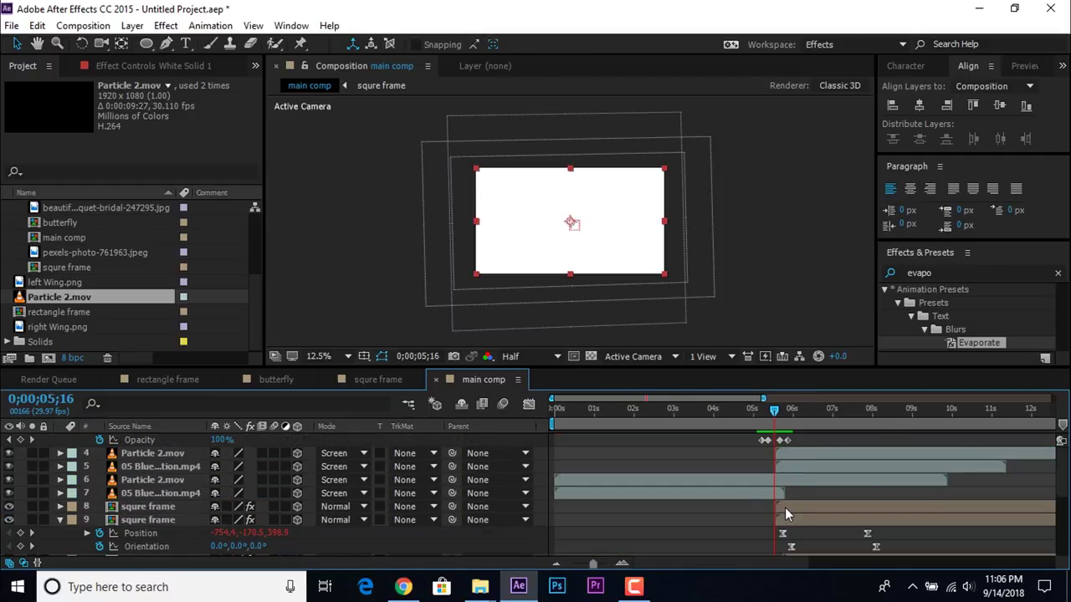
{"action": "left_click", "coordinate": [764, 521]}
{"action": "left_click", "coordinate": [772, 534], "text": "shift"}
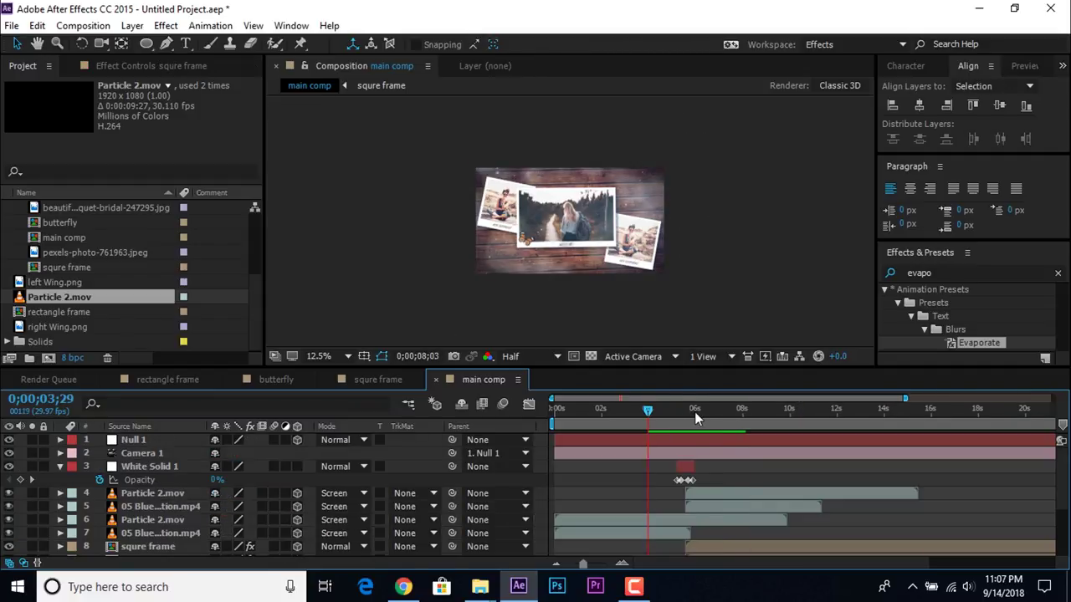
- Reveal Null 1's keyframes and add Position and Orientation keyframes at 0;00;07;20 with their existing values
{"action": "left_click_drag", "start_coordinate": [695, 411], "coordinate": [706, 414]}
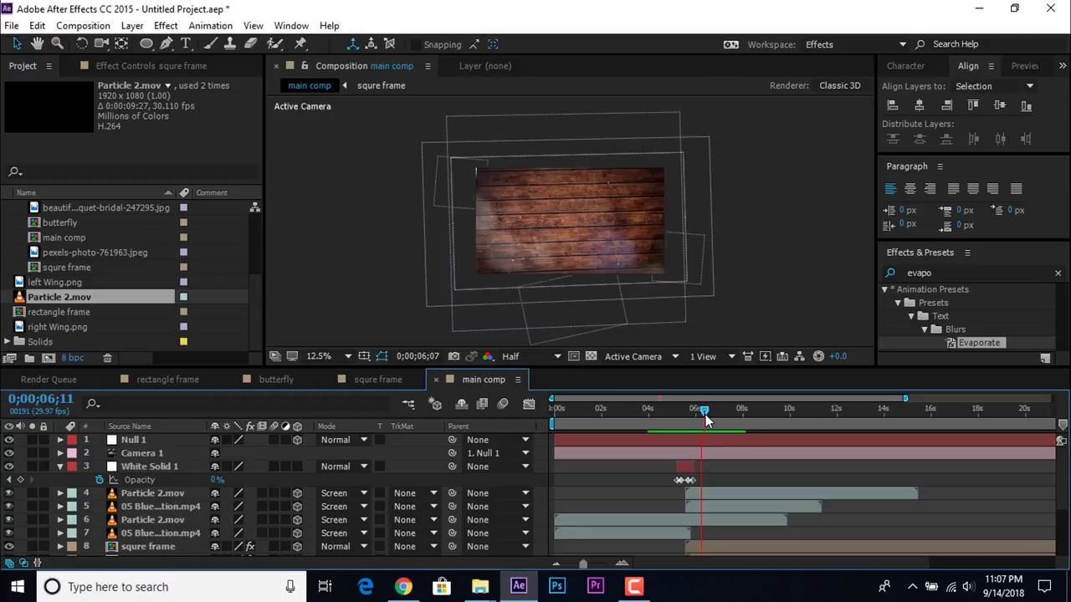
{"action": "left_click", "coordinate": [732, 440]}
{"action": "key", "text": "u"}
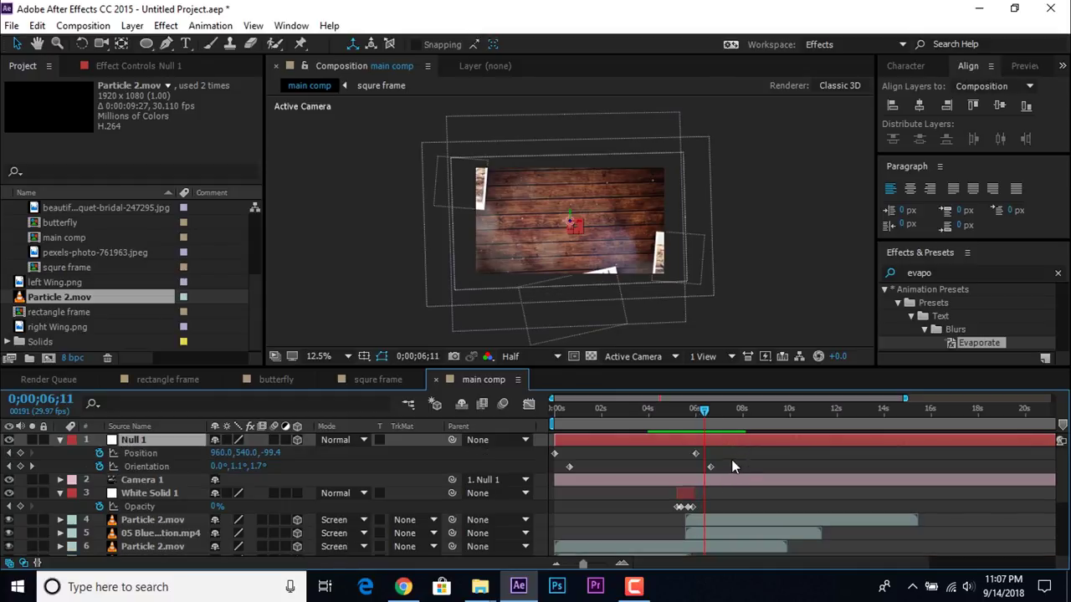
{"action": "left_click_drag", "start_coordinate": [700, 409], "coordinate": [736, 415]}
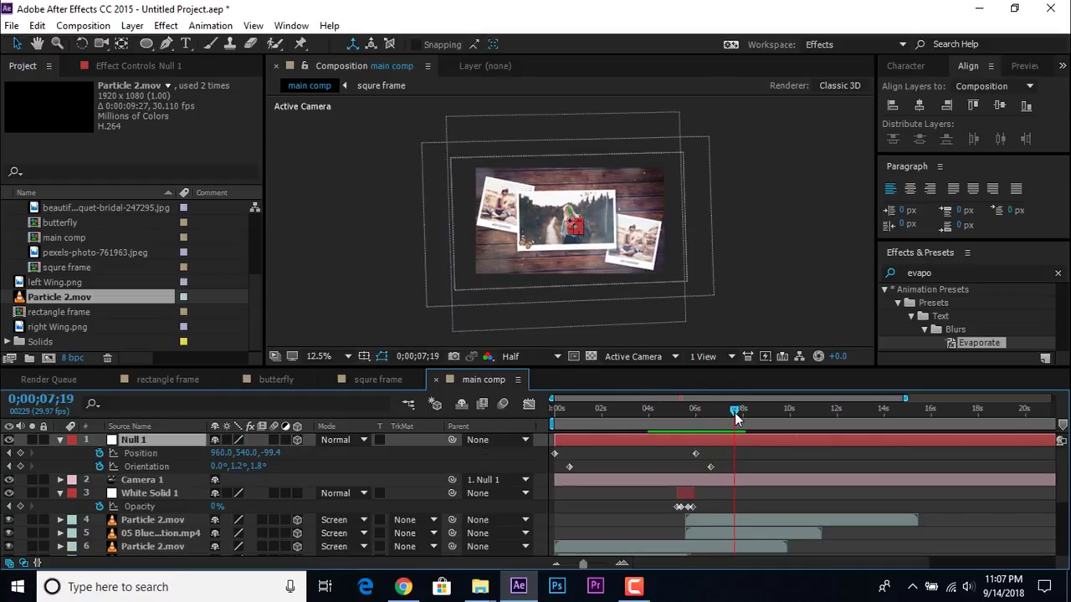
{"action": "left_click", "coordinate": [21, 466]}
{"action": "left_click", "coordinate": [20, 453]}
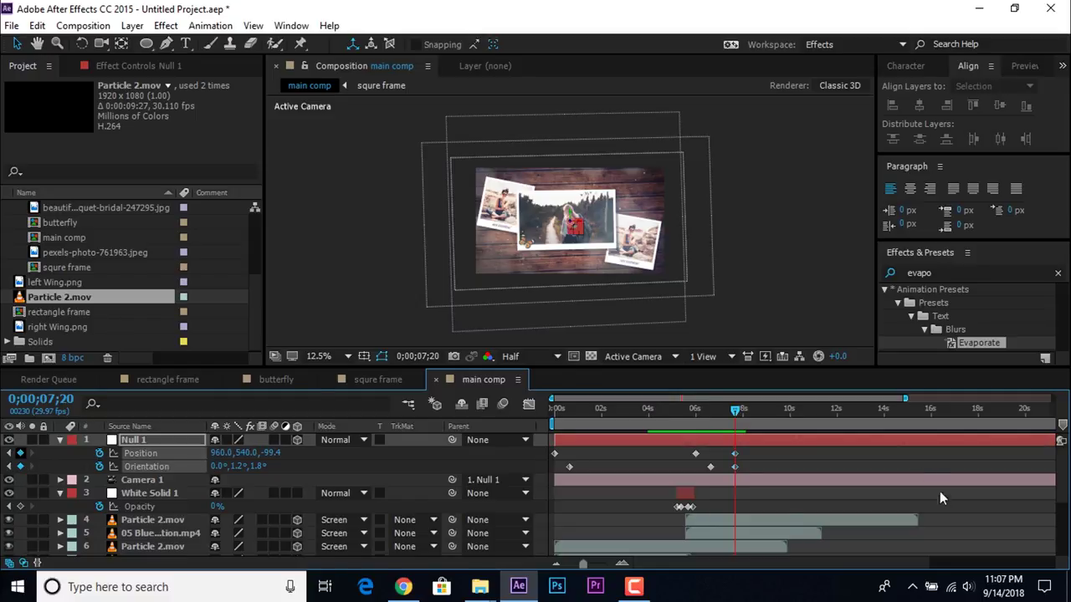
- Near 0;00;11;24, keyframe Null 1's Position Z at -61.2 and Orientation Z at 3.0°, and shift the last two Orientation keyframes slightly later
{"action": "left_click_drag", "start_coordinate": [736, 419], "coordinate": [832, 409]}
{"action": "scroll", "coordinate": [880, 483], "scroll_direction": "down", "scroll_amount": 1}
{"action": "scroll", "coordinate": [829, 418], "scroll_direction": "up", "scroll_amount": 1}
{"action": "scroll", "coordinate": [709, 320], "scroll_direction": "up", "scroll_amount": 1}
{"action": "mouse_move", "coordinate": [275, 454]}
{"action": "left_mouse_down"}
{"action": "mouse_move", "coordinate": [302, 453]}
{"action": "mouse_move", "coordinate": [312, 468]}
{"action": "mouse_move", "coordinate": [269, 466]}
{"action": "left_mouse_up"}
{"action": "left_click", "coordinate": [872, 469]}
{"action": "left_click", "coordinate": [786, 472]}
{"action": "left_click", "coordinate": [735, 466]}
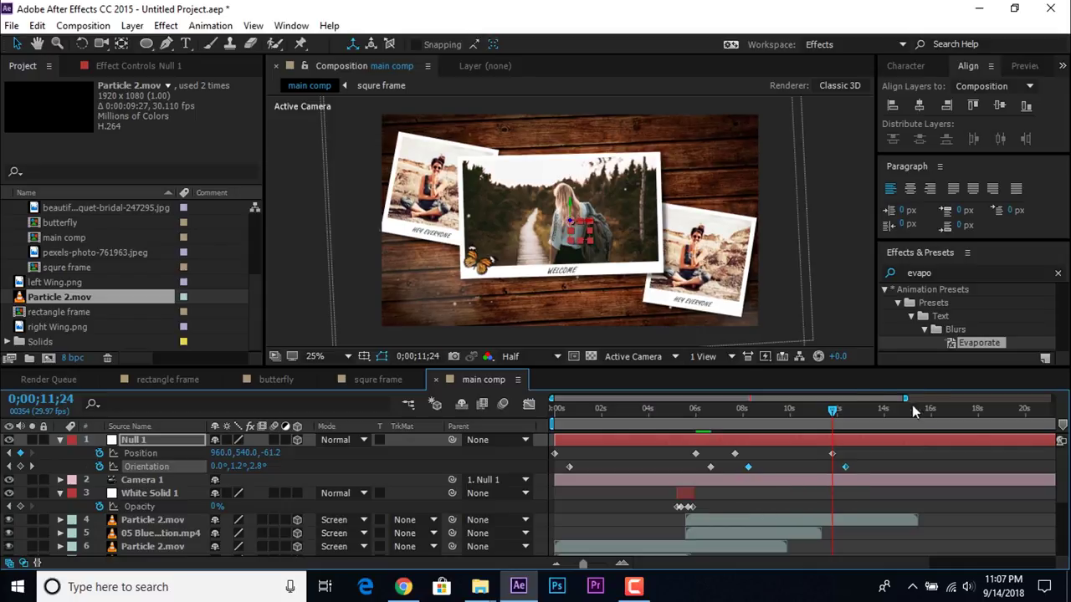
- End the work area at 0;00;12;27 and trim the composition to the work area
{"action": "left_click", "coordinate": [854, 414]}
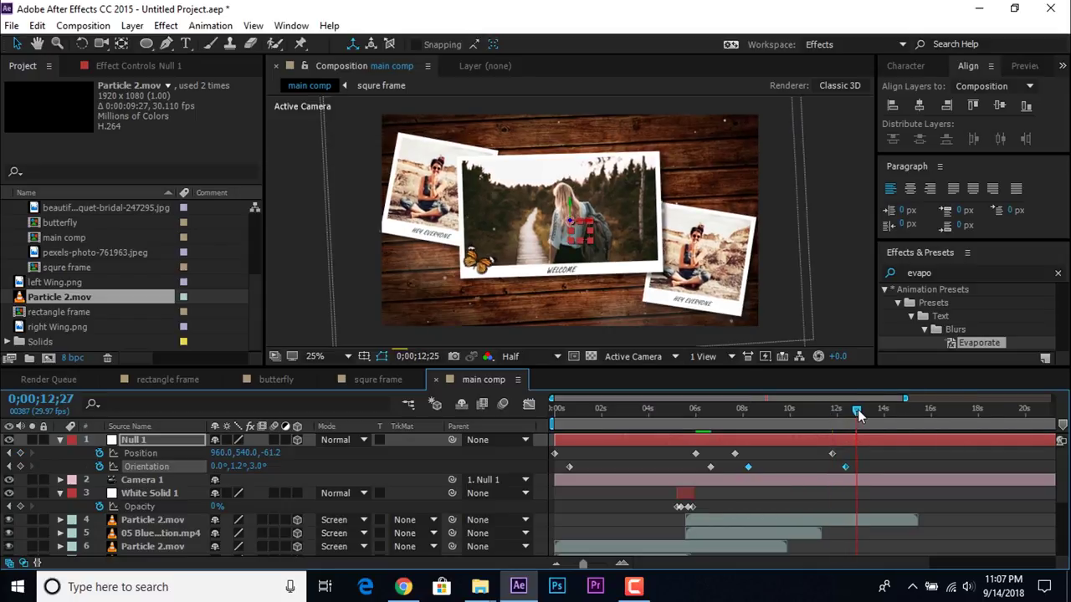
{"action": "left_click_drag", "start_coordinate": [859, 415], "coordinate": [861, 416]}
{"action": "key", "text": "n"}
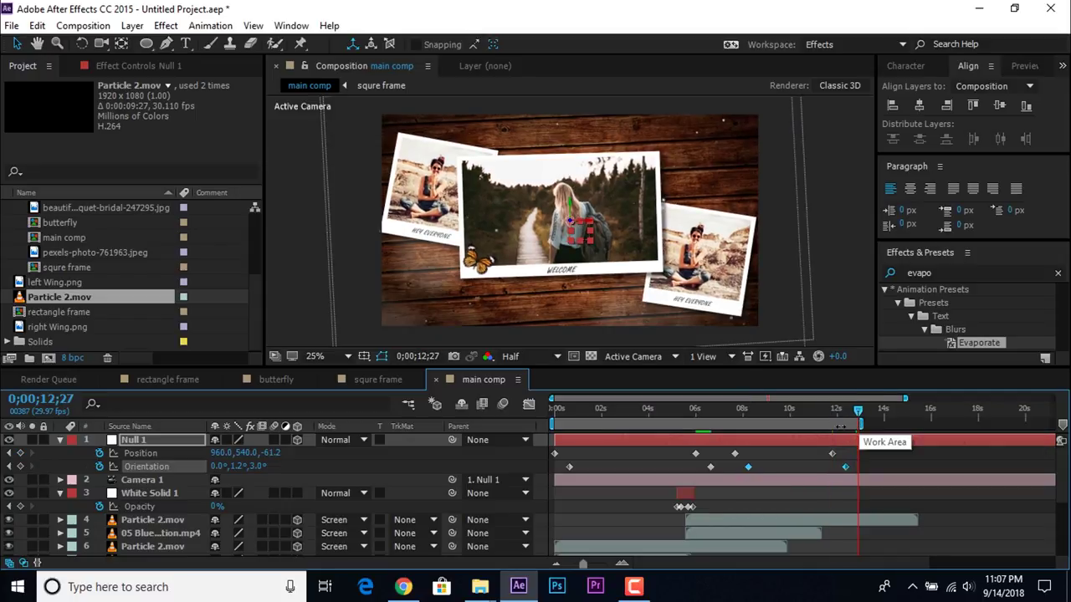
{"action": "right_click", "coordinate": [839, 427]}
{"action": "left_click", "coordinate": [879, 471]}
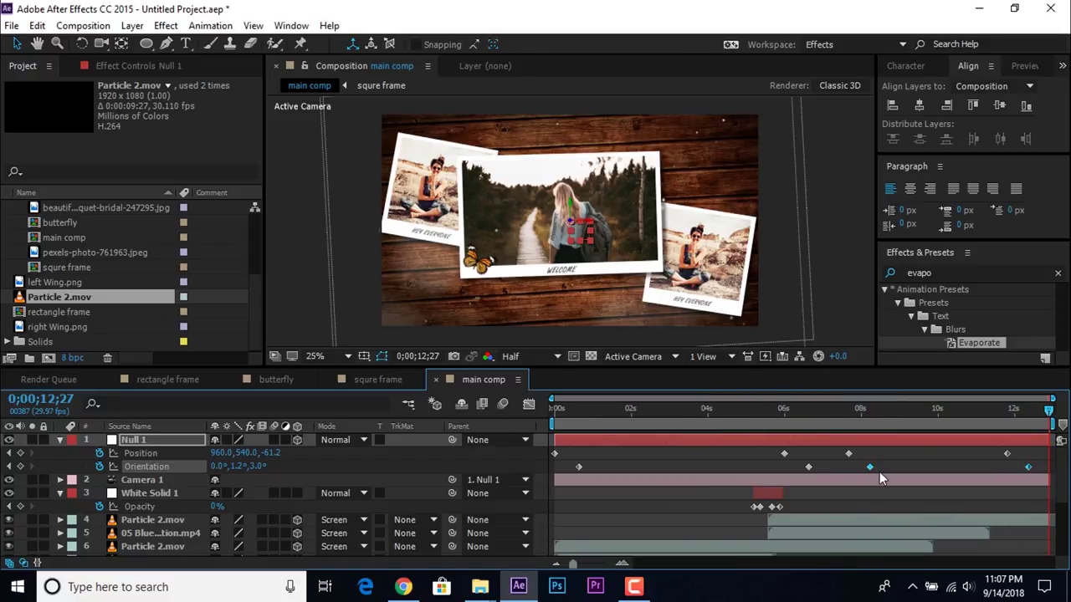
- Collapse the expanded layer properties, enlarge the viewer and preview the slideshow through the second photo set
{"action": "scroll", "coordinate": [705, 222], "scroll_direction": "down", "scroll_amount": 1}
{"action": "left_click", "coordinate": [705, 223]}
{"action": "left_click_drag", "start_coordinate": [618, 392], "coordinate": [614, 416]}
{"action": "left_click", "coordinate": [610, 465]}
{"action": "left_click", "coordinate": [610, 504], "text": "shift"}
{"action": "key", "text": "u"}
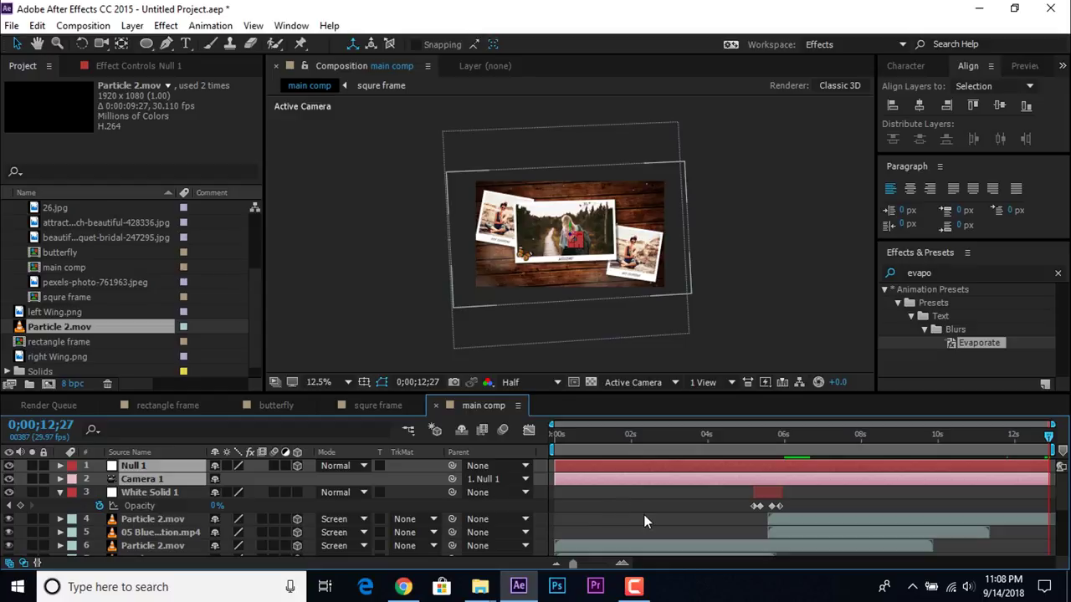
{"action": "left_click", "coordinate": [644, 519]}
{"action": "key", "text": "u"}
{"action": "scroll", "coordinate": [785, 276], "scroll_direction": "up", "scroll_amount": 1}
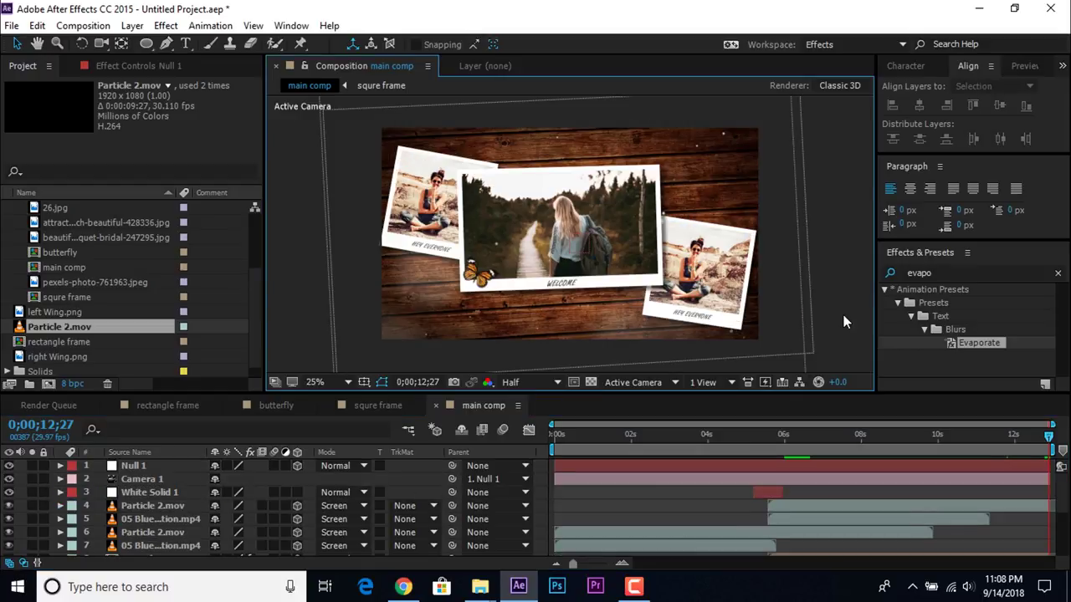
{"action": "key", "text": "space"}
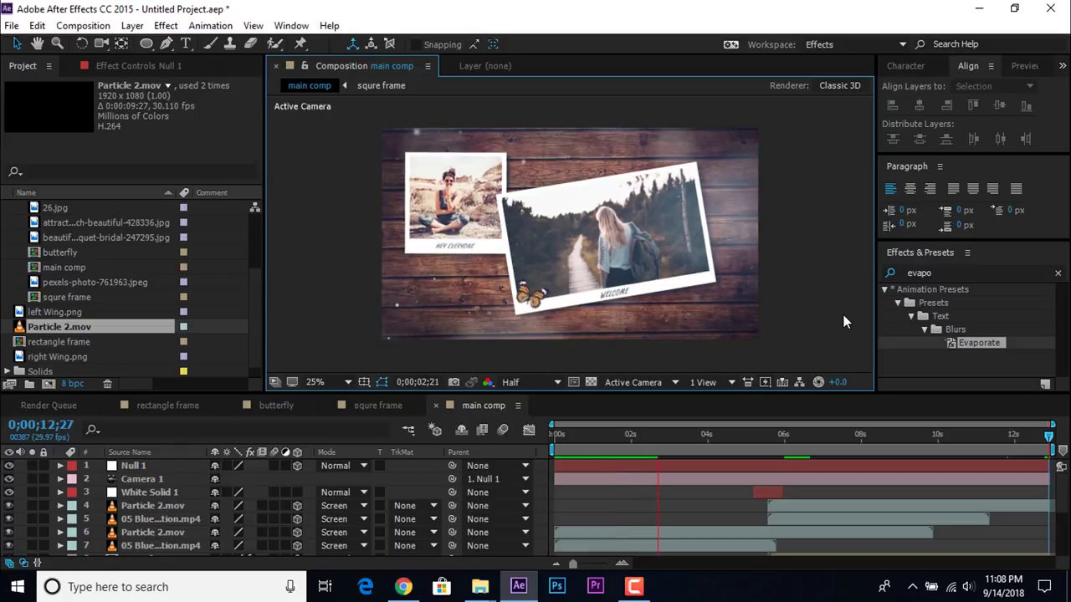
{"action": "left_click_drag", "start_coordinate": [803, 434], "coordinate": [839, 447]}
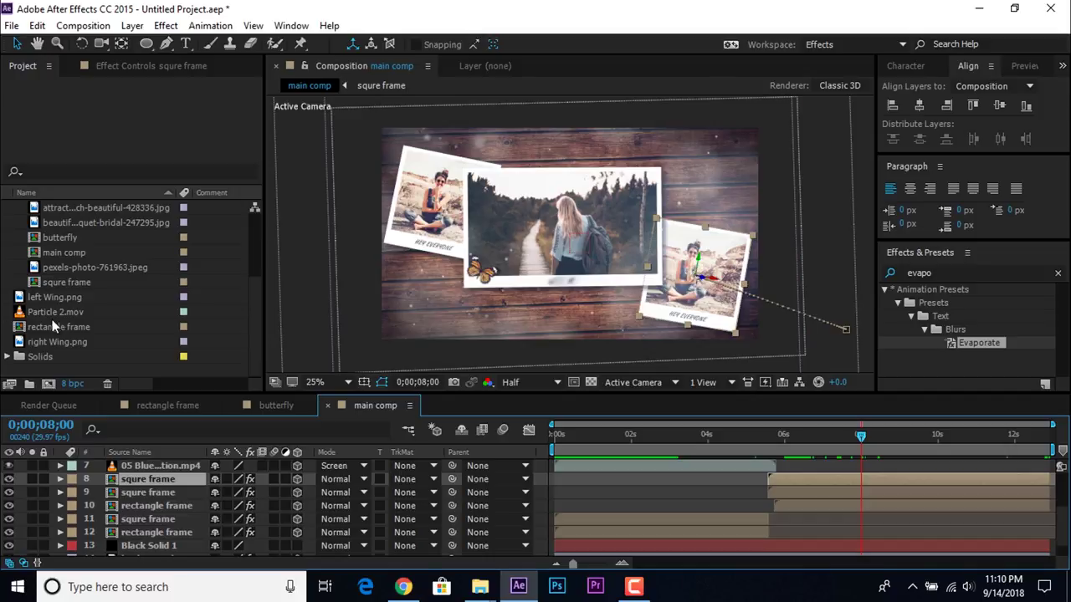
- Duplicate the rectangle frame composition once and the squre frame composition twice in the project
{"action": "left_click", "coordinate": [86, 360]}
{"action": "left_click", "coordinate": [84, 327]}
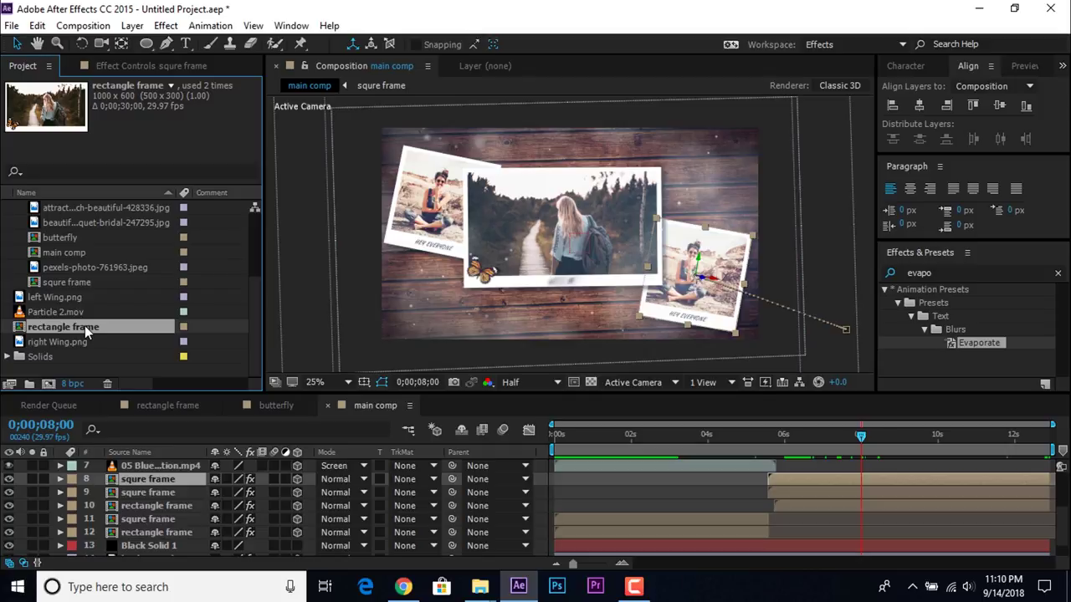
{"action": "key", "text": "ctrl+d"}
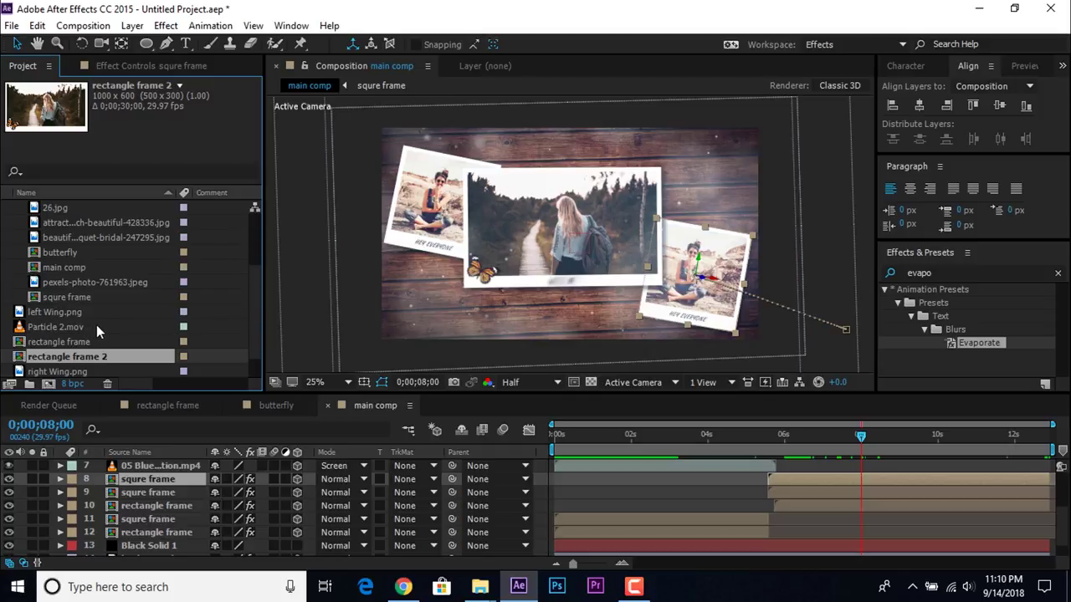
{"action": "left_click", "coordinate": [83, 299]}
{"action": "key", "text": "ctrl+d"}
{"action": "key", "text": "ctrl+d"}
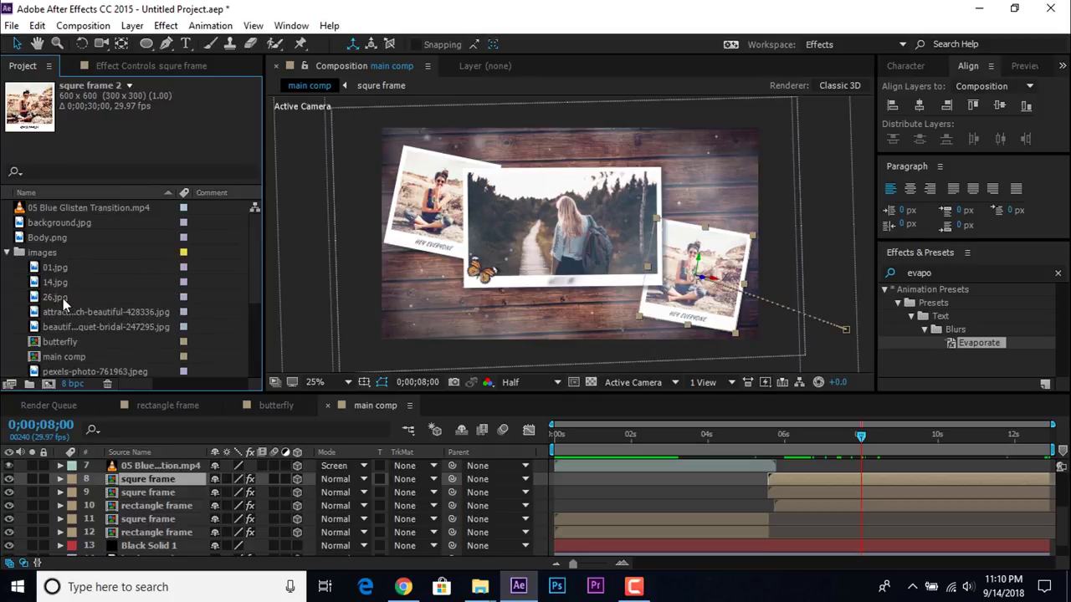
- Replace the sources of the second photo set's layers 8, 9 and 10 with squre frame 2, squre frame 3 and rectangle frame 2
{"action": "scroll", "coordinate": [115, 343], "scroll_direction": "down", "scroll_amount": 1}
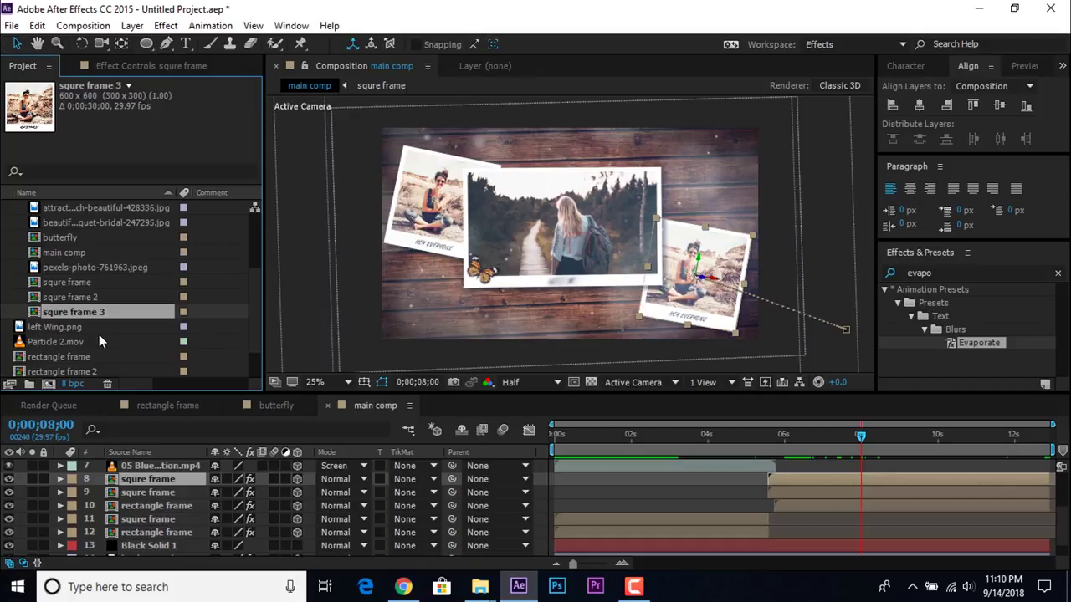
{"action": "left_click", "coordinate": [54, 298]}
{"action": "left_click_drag", "start_coordinate": [35, 301], "coordinate": [134, 479]}
{"action": "left_click", "coordinate": [152, 492]}
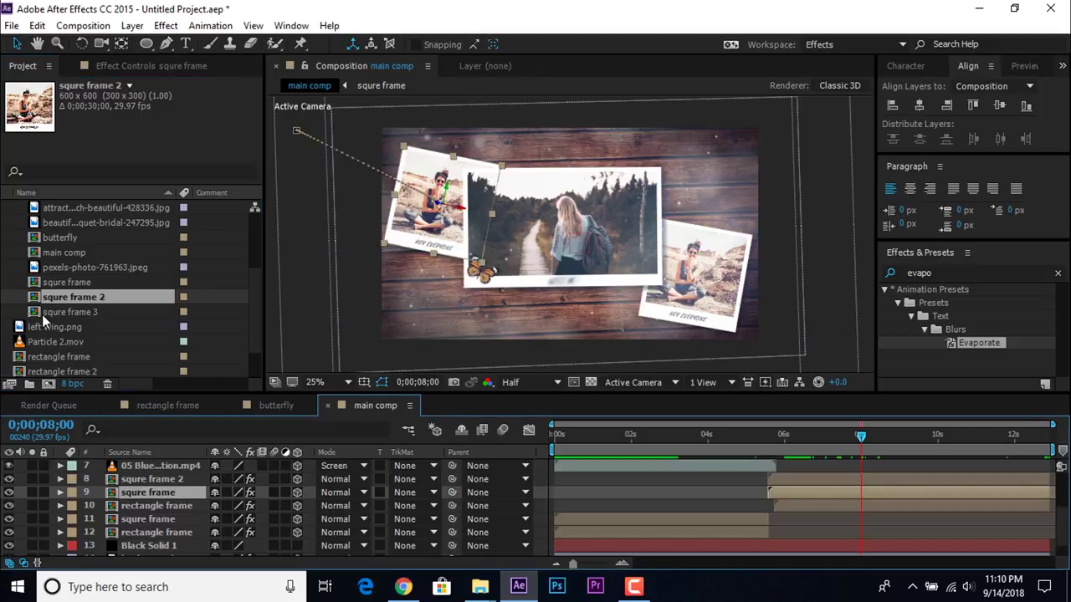
{"action": "left_click", "coordinate": [71, 312]}
{"action": "left_click_drag", "start_coordinate": [35, 312], "coordinate": [150, 492]}
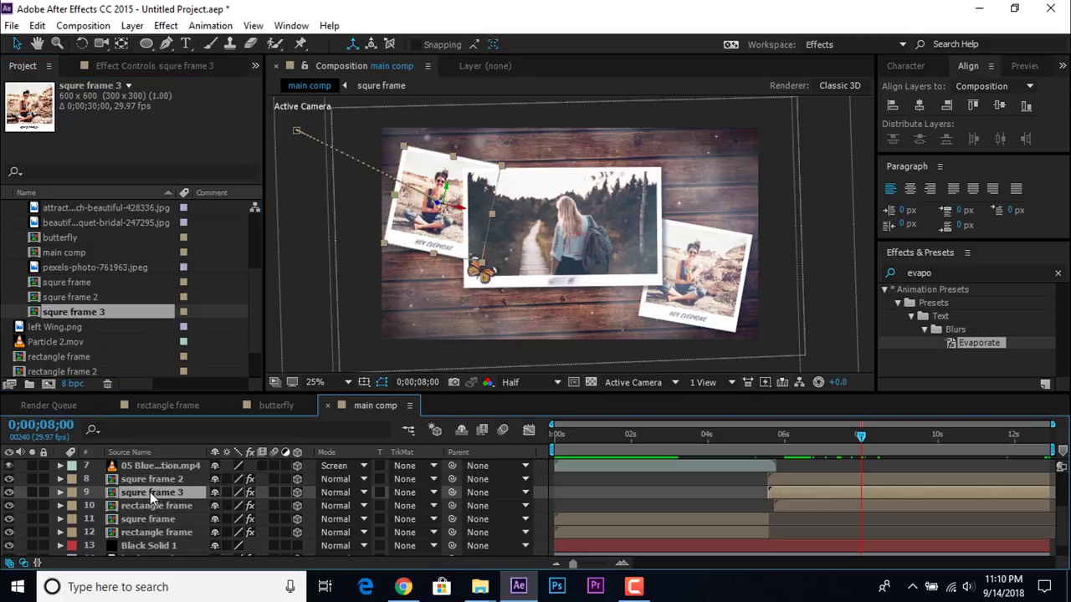
{"action": "left_click", "coordinate": [154, 505]}
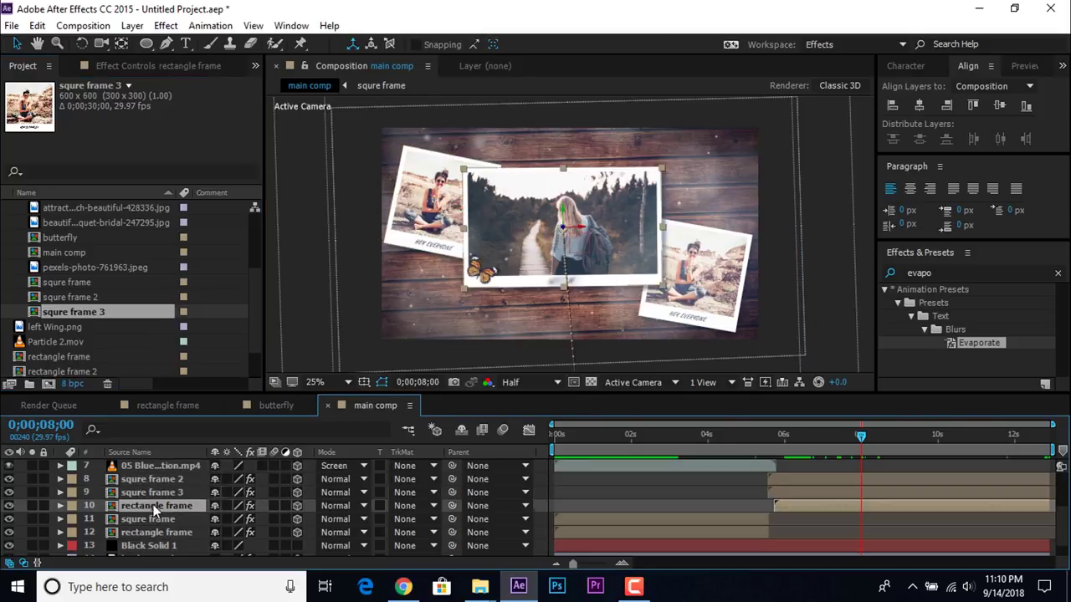
{"action": "scroll", "coordinate": [80, 320], "scroll_direction": "down", "scroll_amount": 3}
{"action": "left_click", "coordinate": [96, 327]}
{"action": "left_click_drag", "start_coordinate": [95, 327], "coordinate": [151, 504]}
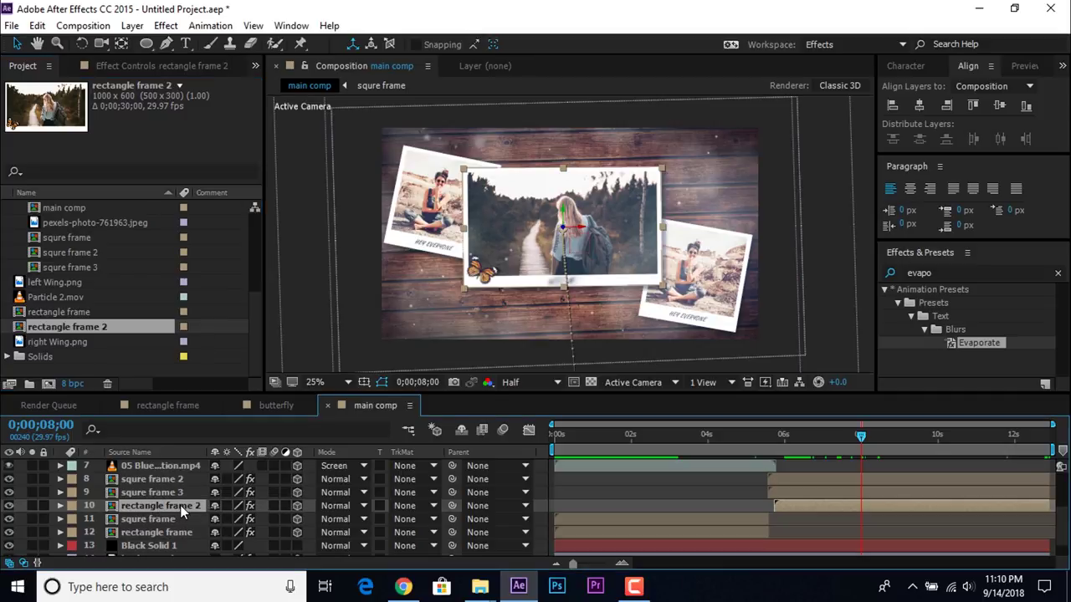
- Open rectangle frame 2, place 26.jpg directly above 01.jpg and scale it down to fit the frame
{"action": "double_click", "coordinate": [181, 508]}
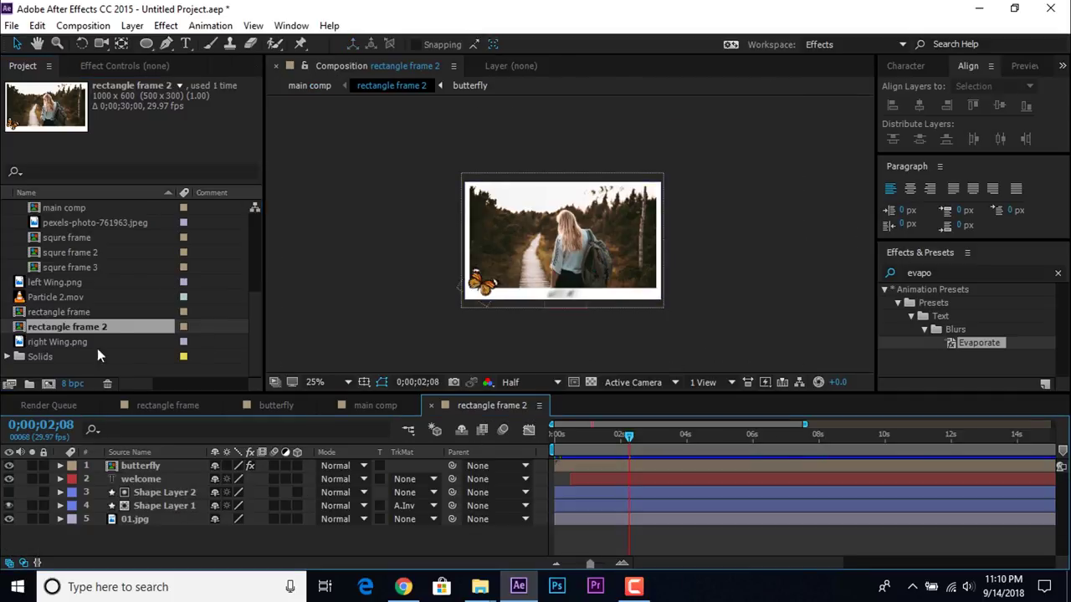
{"action": "scroll", "coordinate": [73, 269], "scroll_direction": "up", "scroll_amount": 5}
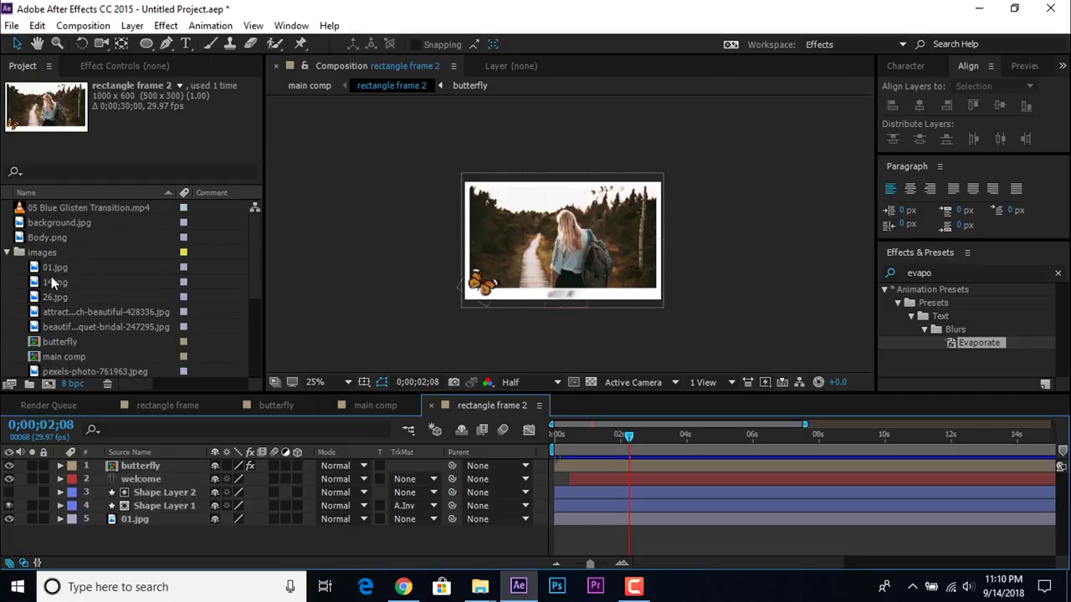
{"action": "left_click", "coordinate": [62, 298]}
{"action": "left_click_drag", "start_coordinate": [62, 300], "coordinate": [141, 514]}
{"action": "key", "text": "s"}
{"action": "left_click_drag", "start_coordinate": [260, 532], "coordinate": [191, 530]}
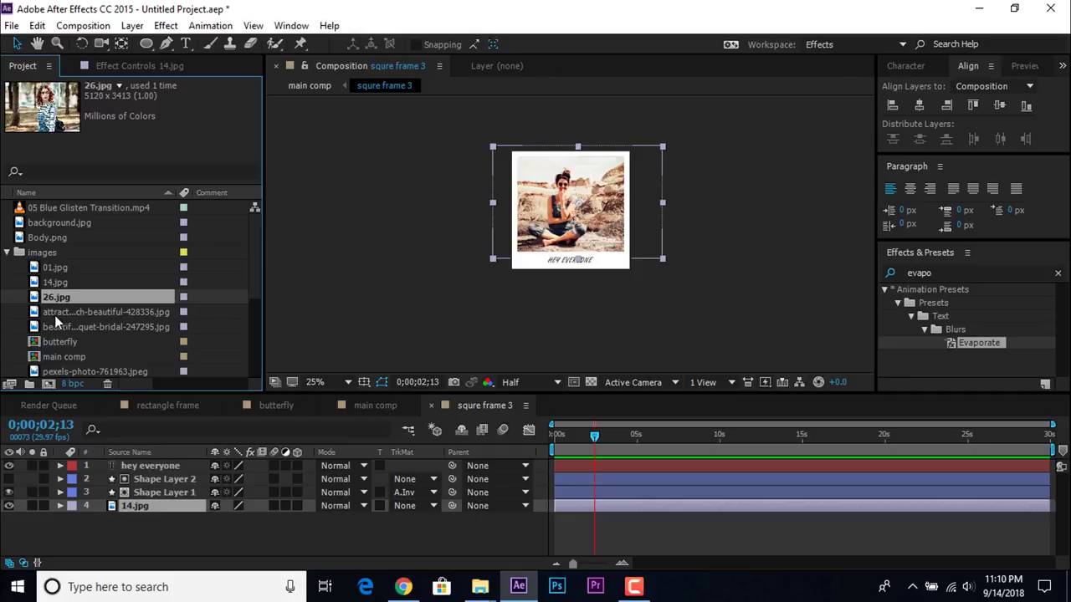
- In squre frame 3, place the attract…beautiful-428336.jpg photo directly above 14.jpg, scale it to 32% and position it in the frame
{"action": "left_click", "coordinate": [54, 312]}
{"action": "left_click_drag", "start_coordinate": [142, 519], "coordinate": [164, 507]}
{"action": "key", "text": "s"}
{"action": "left_click_drag", "start_coordinate": [255, 519], "coordinate": [199, 518]}
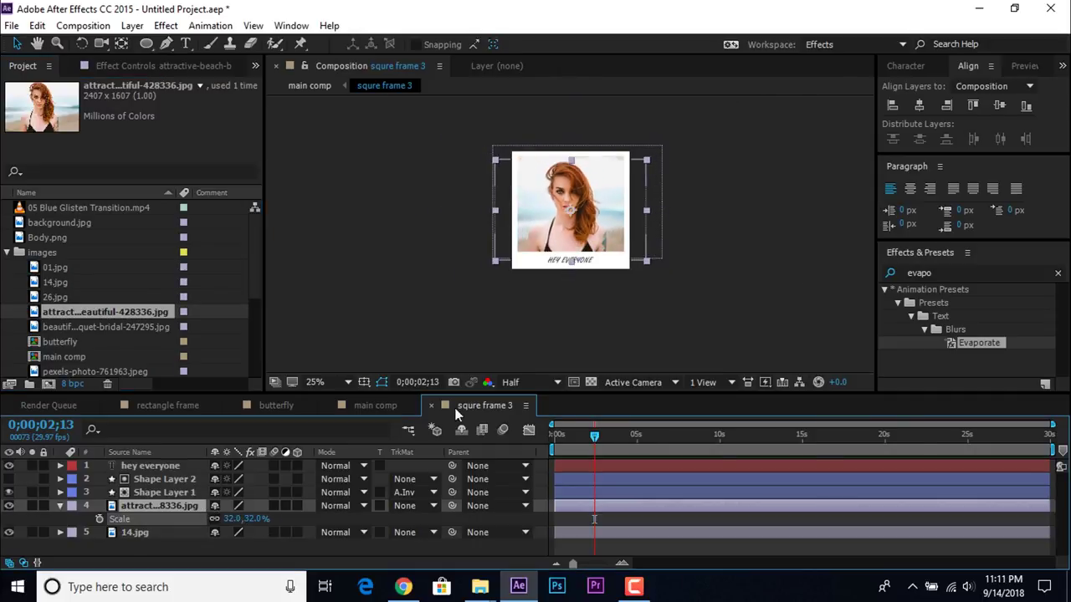
{"action": "left_click_drag", "start_coordinate": [586, 216], "coordinate": [585, 210]}
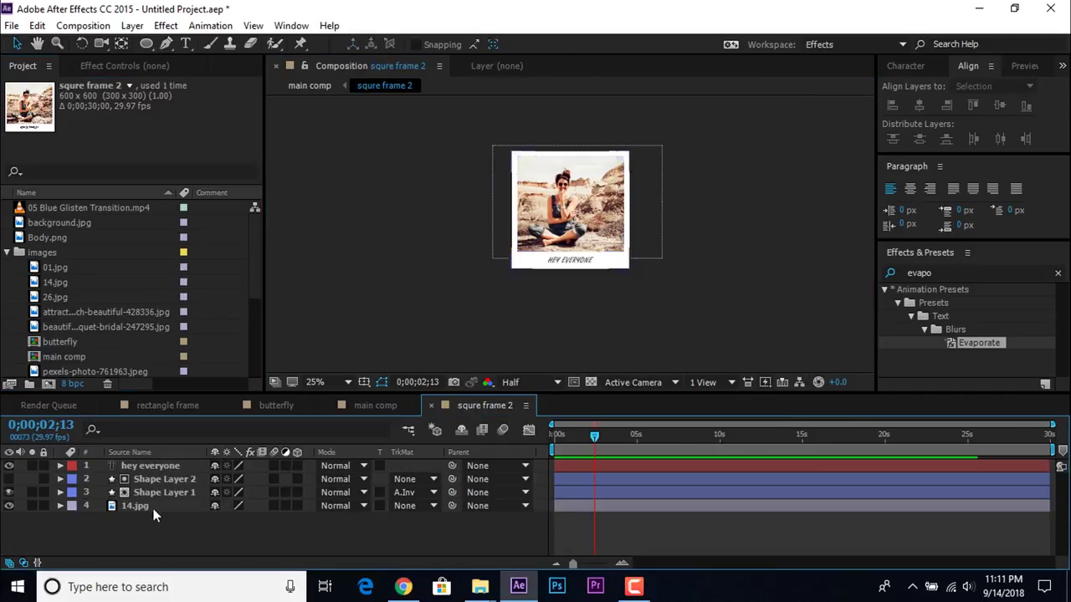
- In squre frame 2, place the bridal-247295.jpg photo beneath the frame shape, scale it down to fit, and check the result in main comp
{"action": "left_click", "coordinate": [154, 509]}
{"action": "left_click_drag", "start_coordinate": [42, 328], "coordinate": [42, 502]}
{"action": "left_click", "coordinate": [9, 518]}
{"action": "key", "text": "s"}
{"action": "left_click_drag", "start_coordinate": [263, 519], "coordinate": [199, 507]}
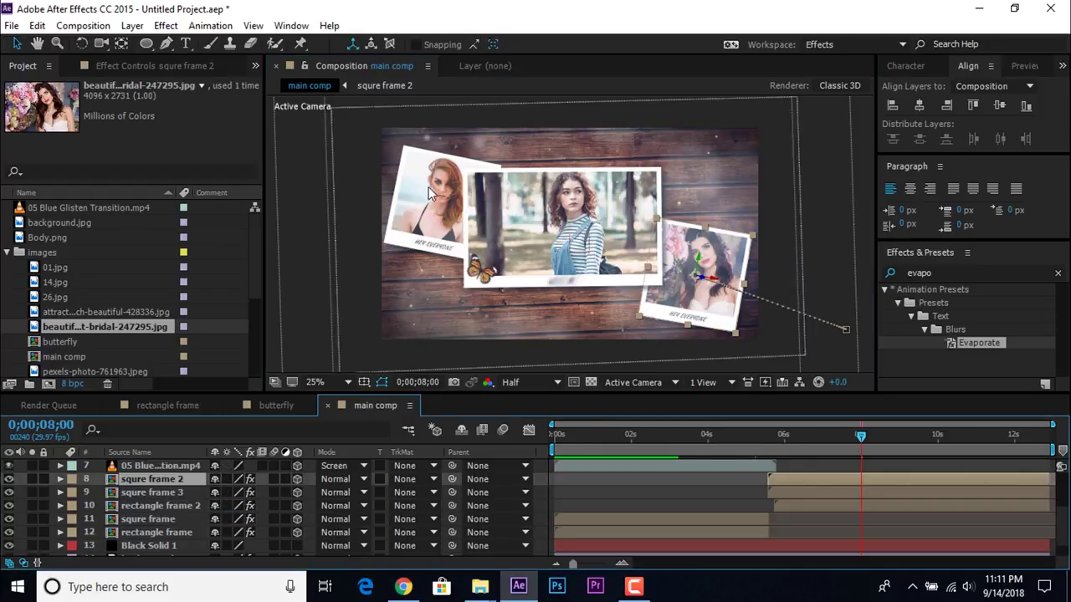
{"action": "left_click_drag", "start_coordinate": [623, 435], "coordinate": [782, 435]}
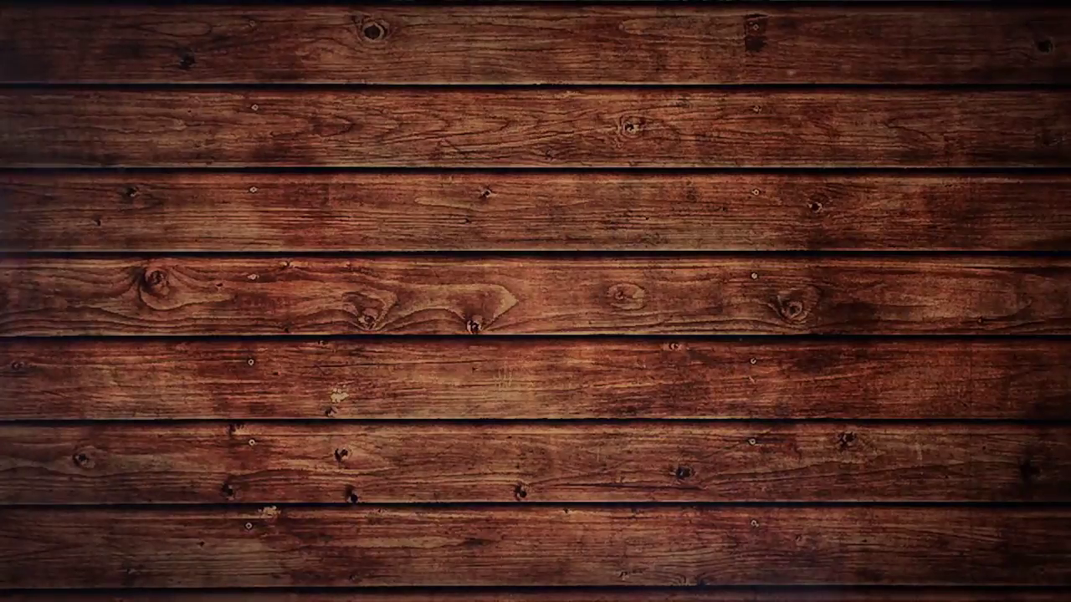